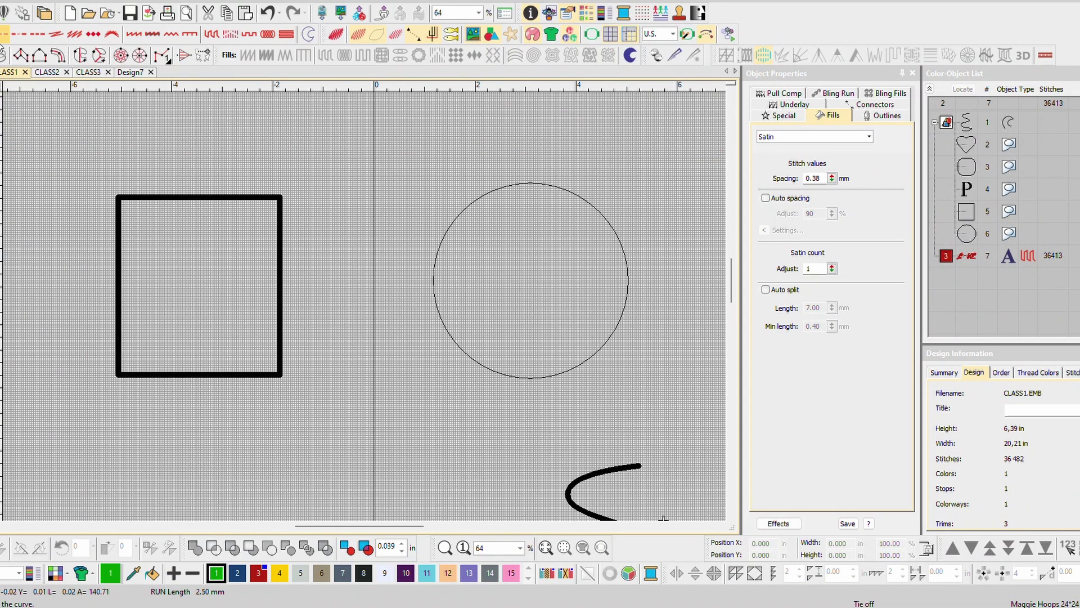
Step: Digitize an open run-stitch line about 5.9 in long above the black square
{"action": "left_click", "coordinate": [48, 132]}
{"action": "left_click", "coordinate": [151, 129]}
{"action": "left_click", "coordinate": [272, 131]}
{"action": "left_click", "coordinate": [346, 144]}
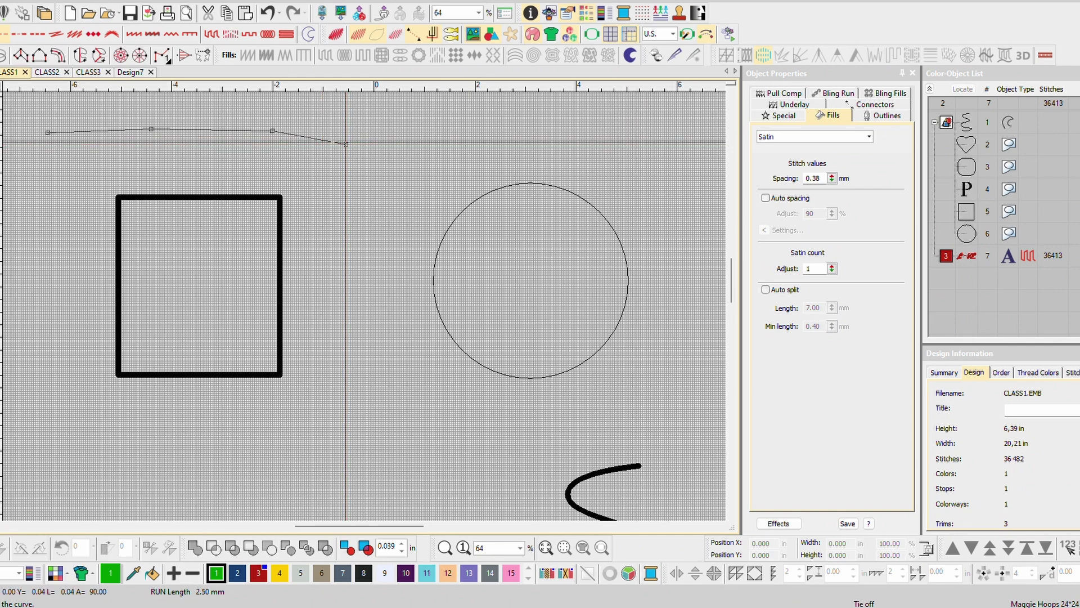
{"action": "key", "text": "Return"}
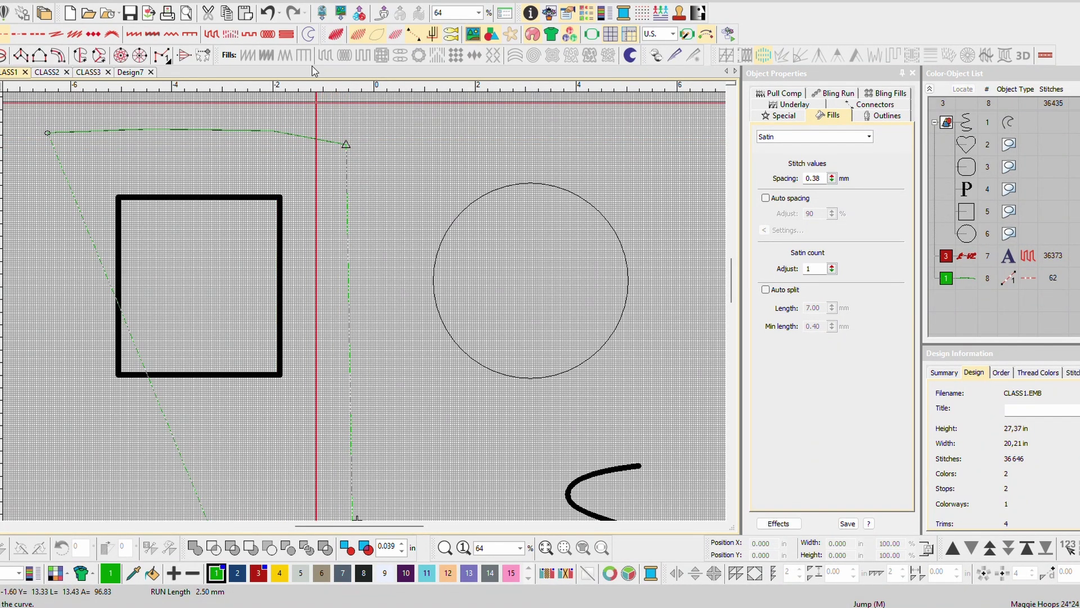
{"action": "left_click", "coordinate": [336, 34]}
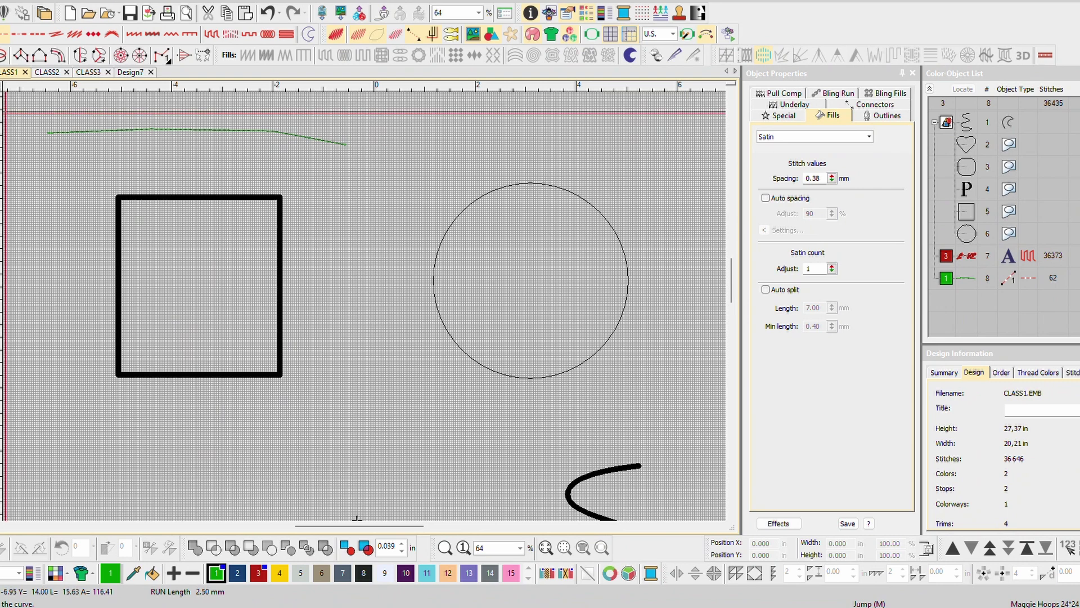
Step: Digitize a narrow closed four-sided shape about 4.0 by 0.47 in between the open line and the black square
{"action": "left_click", "coordinate": [80, 55]}
{"action": "left_click", "coordinate": [67, 152]}
{"action": "left_click", "coordinate": [260, 157]}
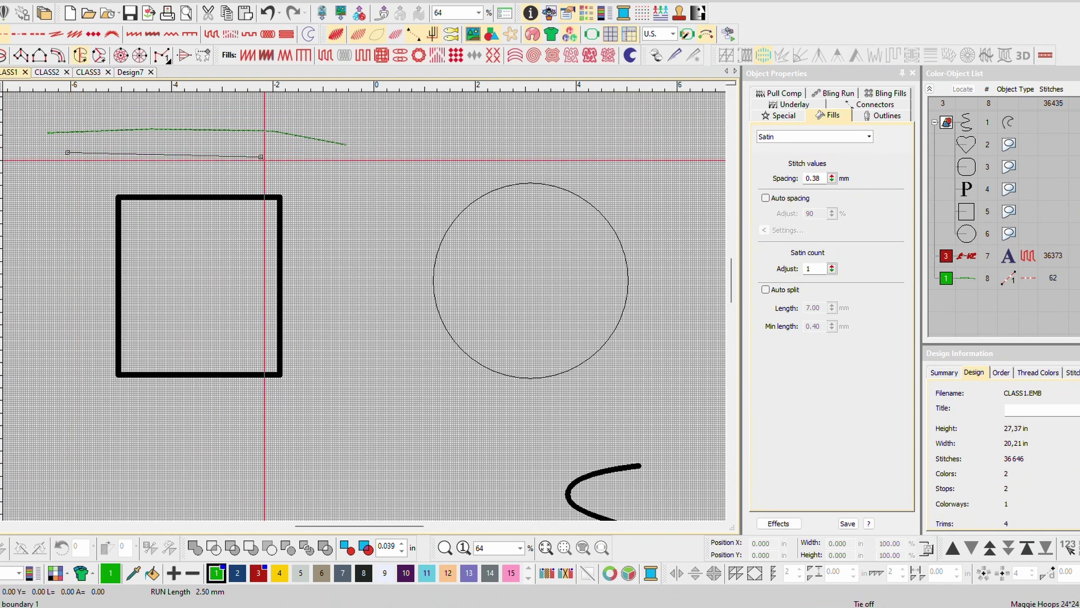
{"action": "left_click", "coordinate": [265, 176]}
{"action": "left_click", "coordinate": [64, 170]}
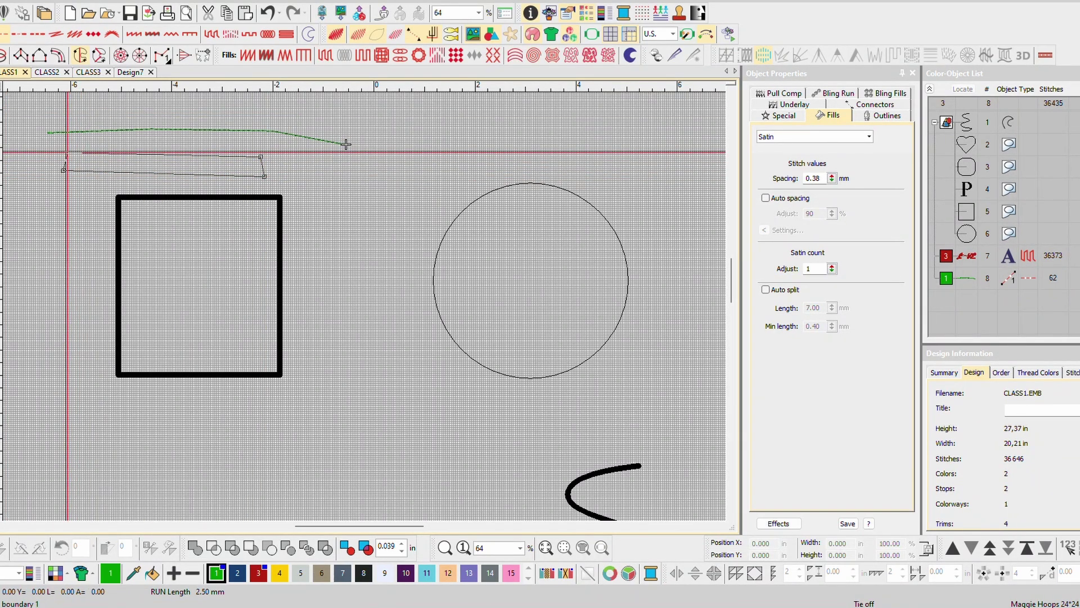
{"action": "key", "text": "Return"}
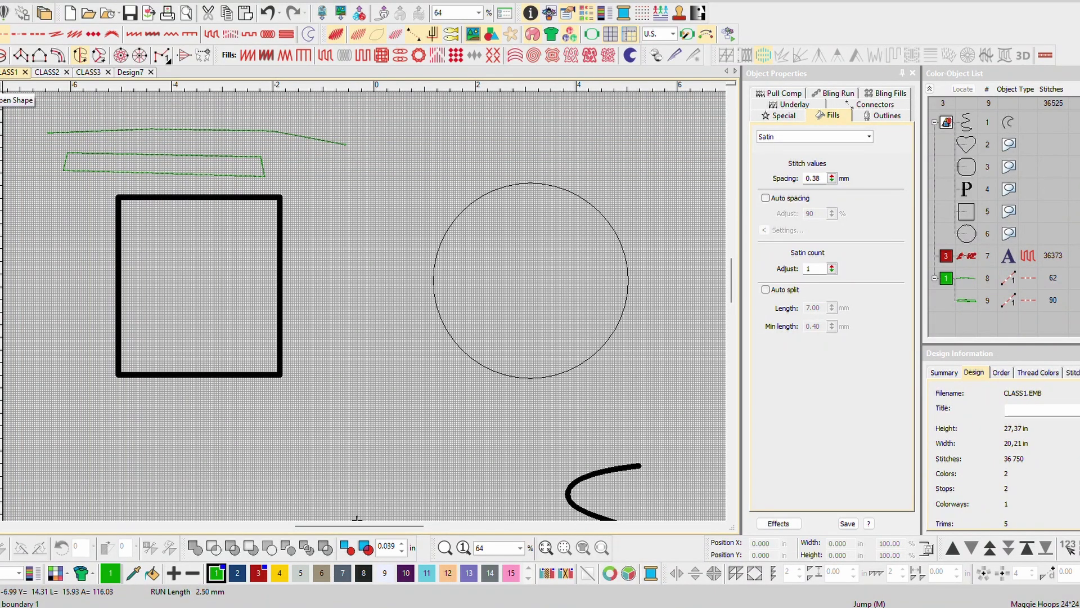
Step: Apply a Satin fill to the narrow closed shape, and replace it with a Tatami fill
{"action": "left_click", "coordinate": [261, 162]}
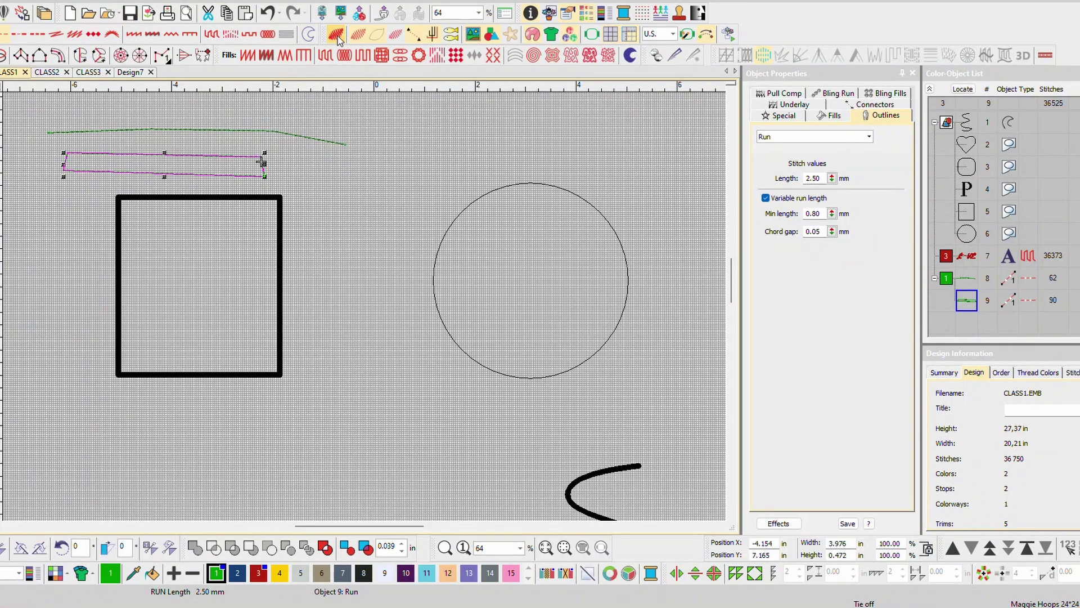
{"action": "left_click", "coordinate": [241, 57]}
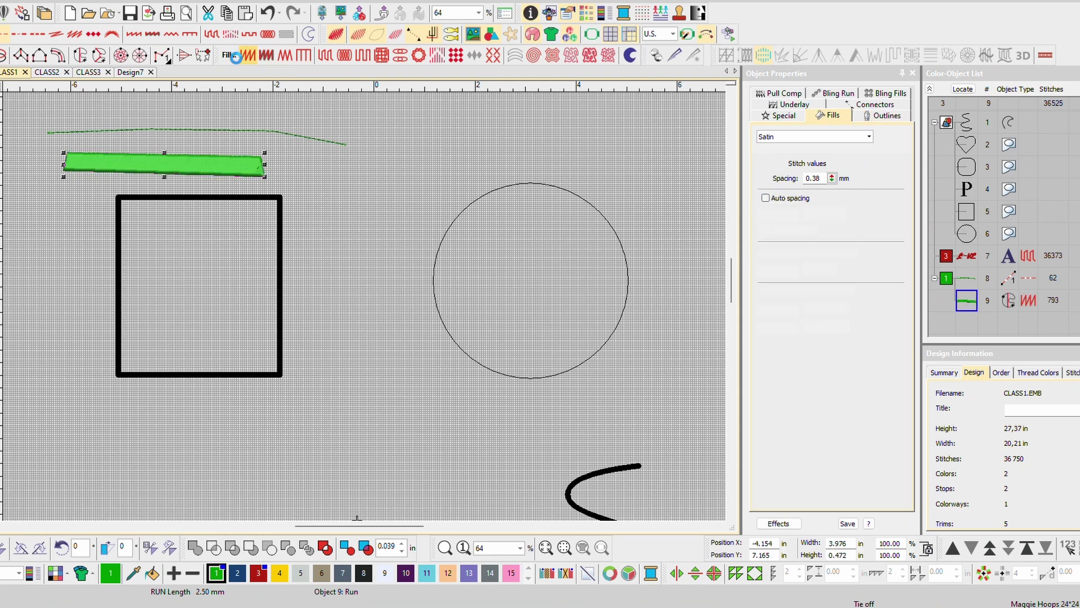
{"action": "left_click", "coordinate": [325, 57]}
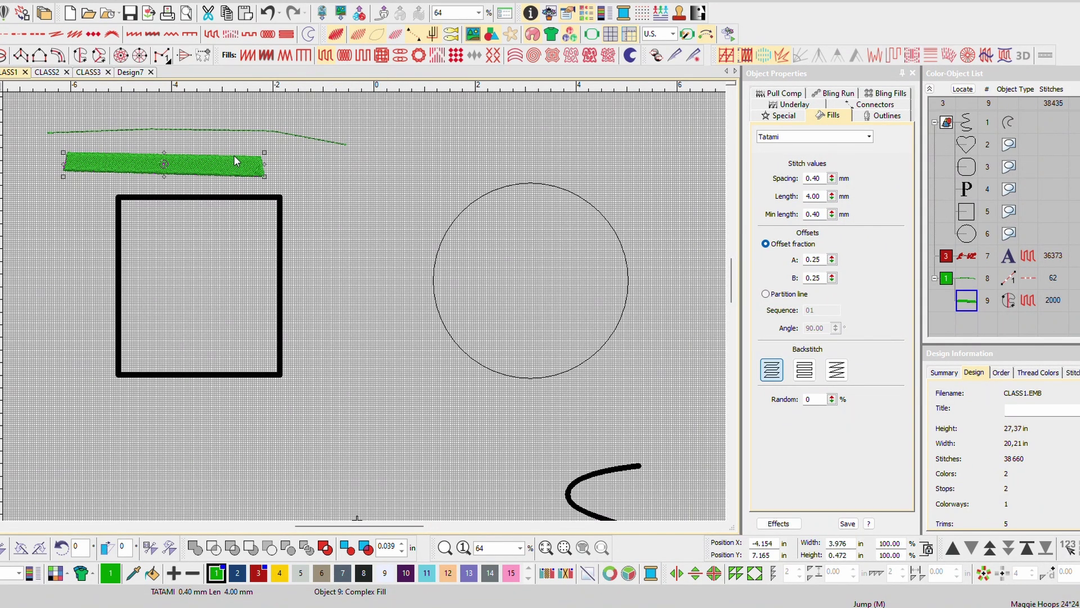
Step: Delete the open run line and the filled narrow shape above the black square
{"action": "left_click", "coordinate": [220, 129]}
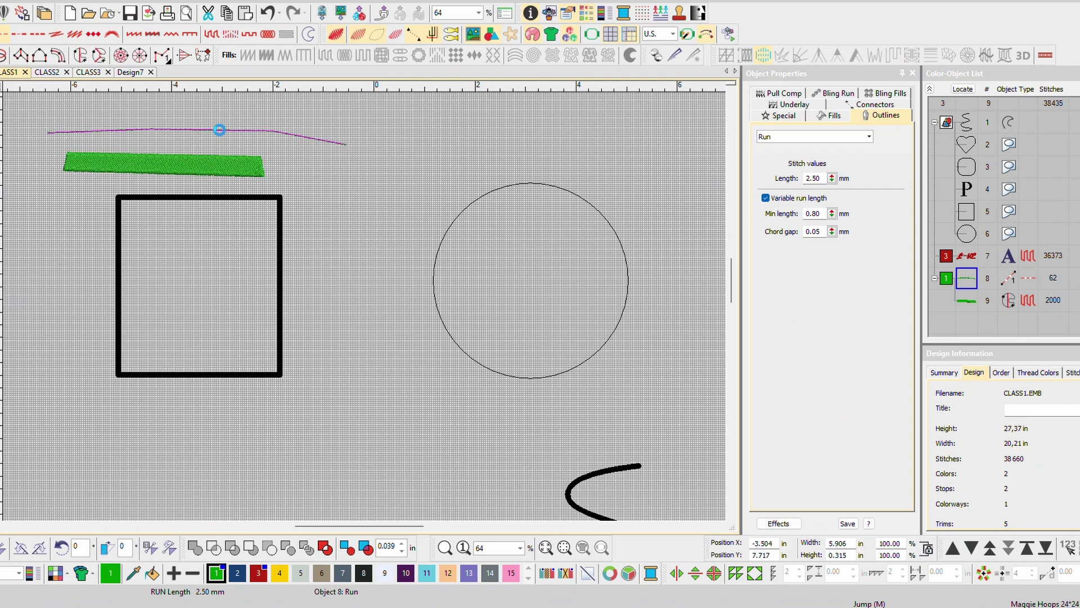
{"action": "key", "text": "Delete"}
{"action": "left_click", "coordinate": [216, 162]}
{"action": "key", "text": "Delete"}
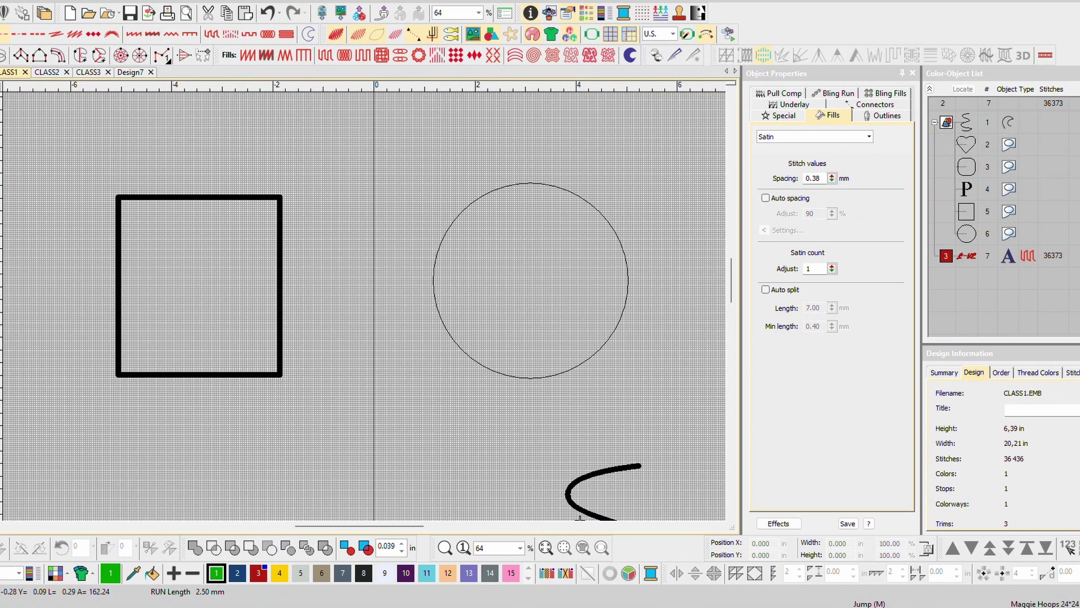
Step: Digitize an open curve that runs above the black square and loops down and back up between the square and the circle
{"action": "left_click", "coordinate": [152, 133]}
{"action": "left_click", "coordinate": [221, 138]}
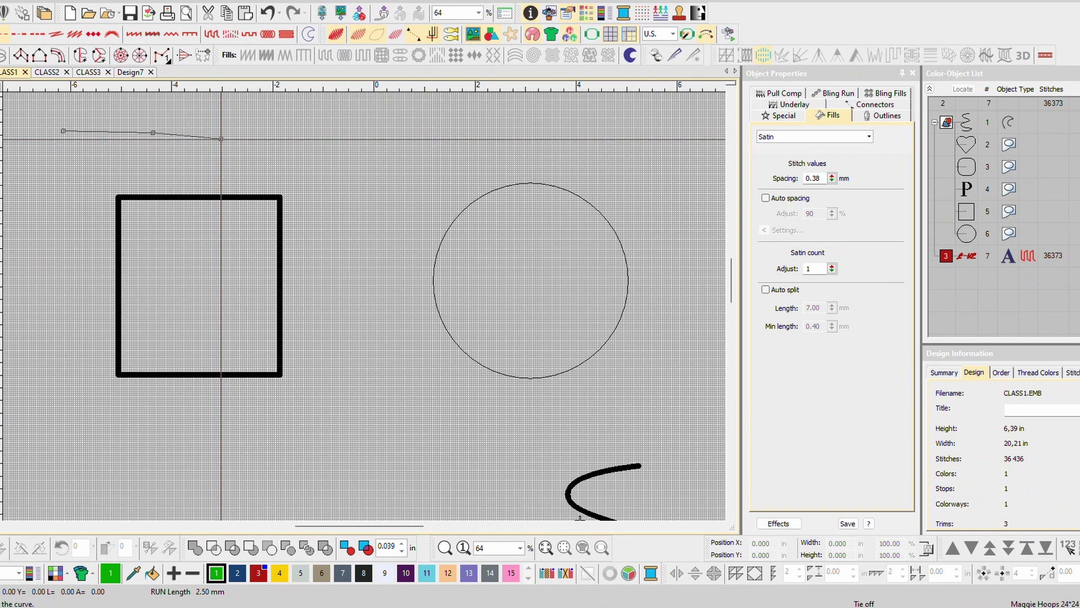
{"action": "left_click", "coordinate": [304, 138]}
{"action": "left_click", "coordinate": [379, 149]}
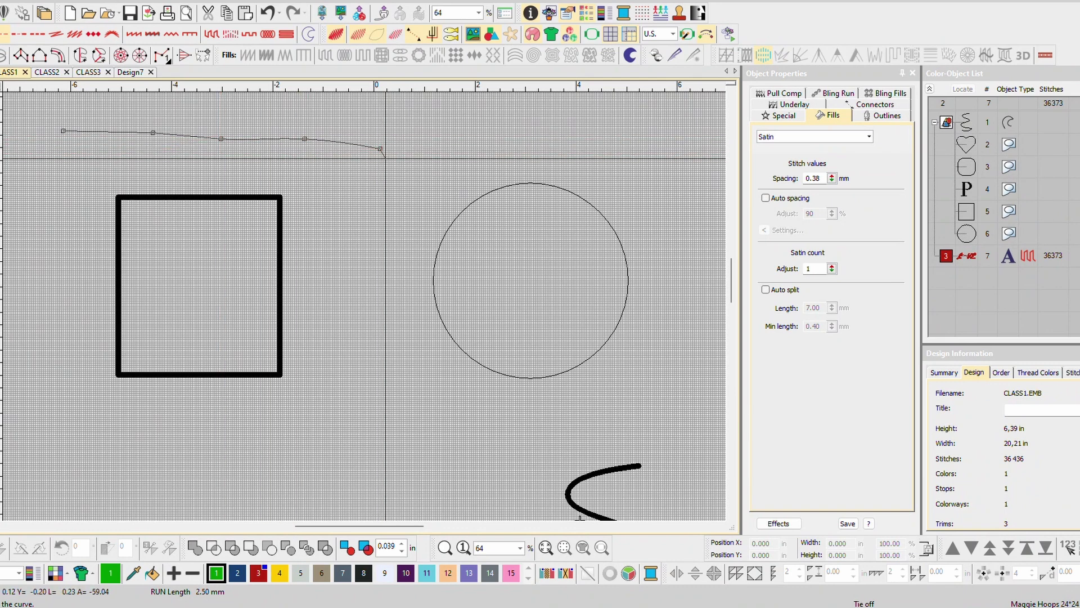
{"action": "left_click", "coordinate": [397, 185]}
{"action": "left_click", "coordinate": [396, 256]}
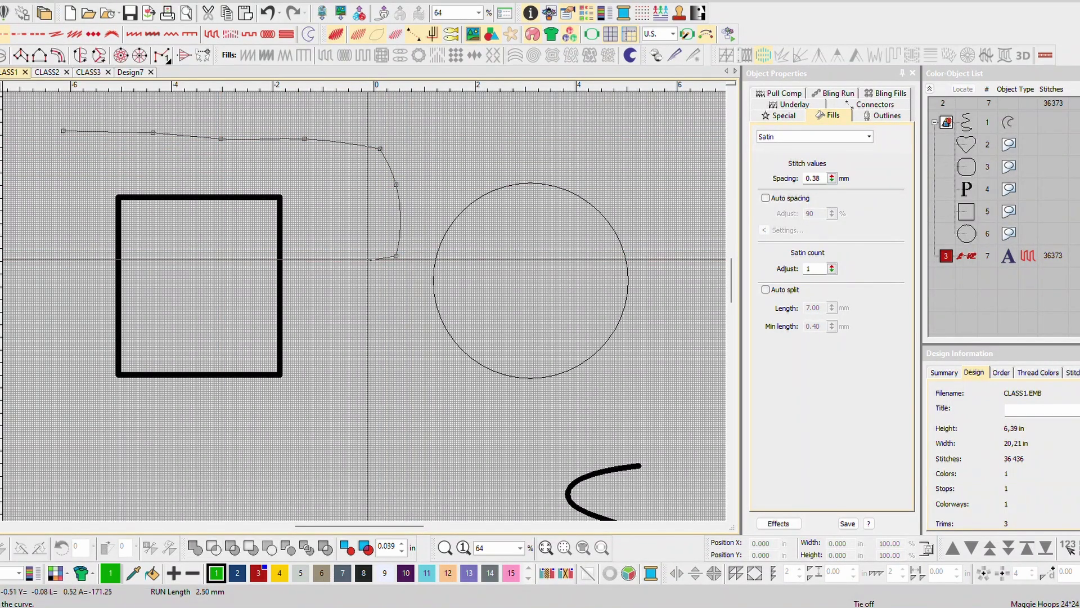
{"action": "left_click", "coordinate": [360, 256]}
{"action": "left_click", "coordinate": [342, 184]}
{"action": "left_click", "coordinate": [380, 162]}
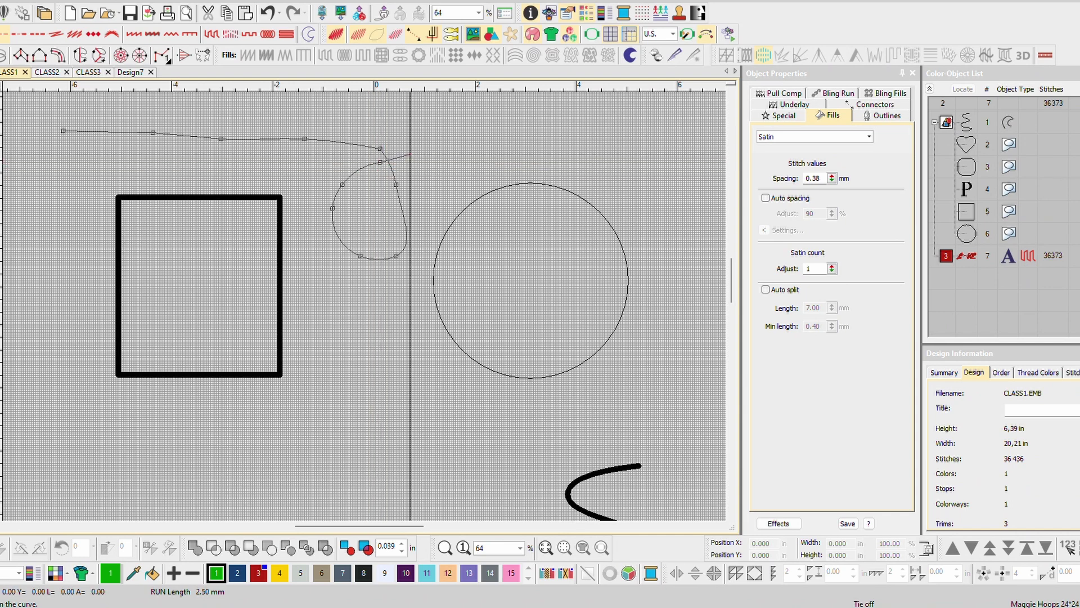
Step: Extend the open curve from the loop up to the right, ending it in a rounded arch above the circle
{"action": "left_click", "coordinate": [420, 149]}
{"action": "left_click", "coordinate": [467, 122]}
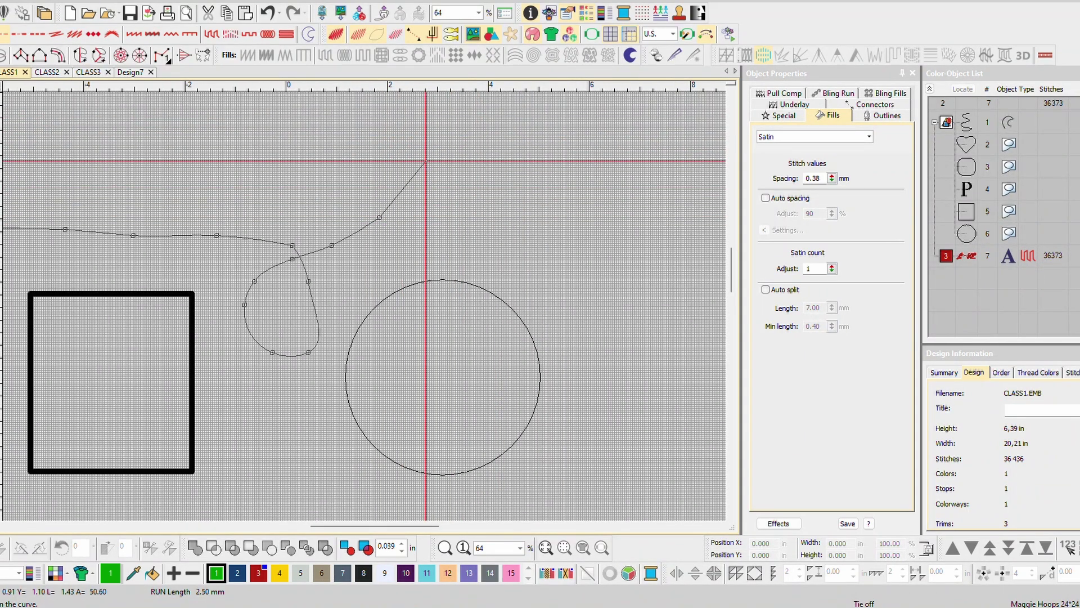
{"action": "left_click", "coordinate": [425, 162]}
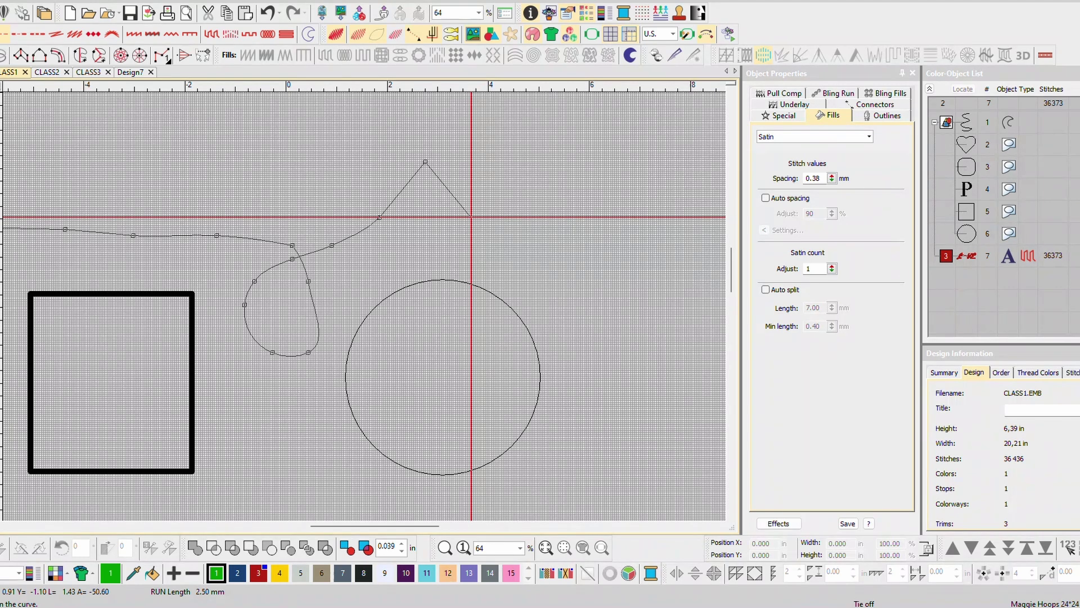
{"action": "left_click", "coordinate": [471, 216]}
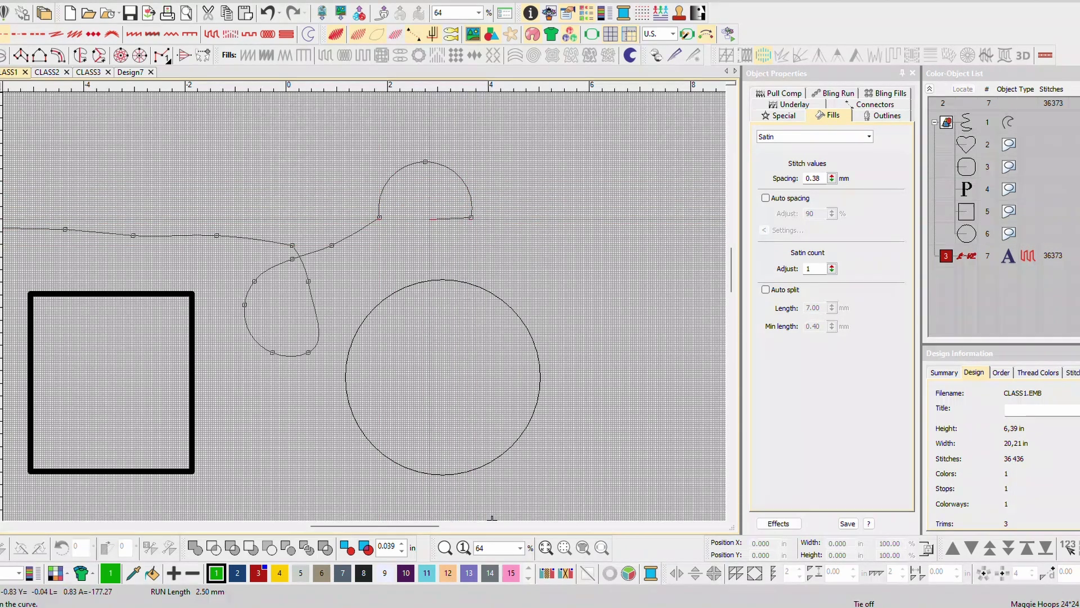
Step: Remove all points of the unfinished curve one by one
{"action": "key", "text": "BackSpace"}
{"action": "key", "text": "BackSpace"}
{"action": "key", "text": "BackSpace"}
{"action": "key", "text": "BackSpace"}
{"action": "key", "text": "BackSpace"}
{"action": "key", "text": "BackSpace"}
{"action": "key", "text": "BackSpace"}
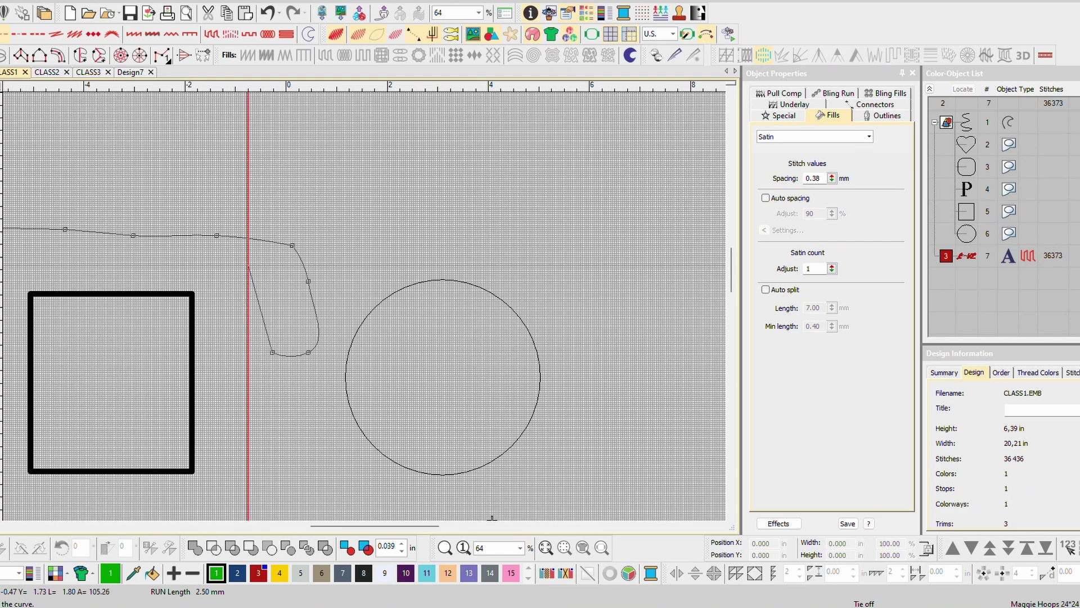
{"action": "key", "text": "BackSpace"}
{"action": "key", "text": "BackSpace"}
{"action": "key", "text": "BackSpace"}
{"action": "key", "text": "BackSpace"}
{"action": "key", "text": "BackSpace"}
{"action": "key", "text": "BackSpace"}
{"action": "key", "text": "BackSpace"}
{"action": "key", "text": "BackSpace"}
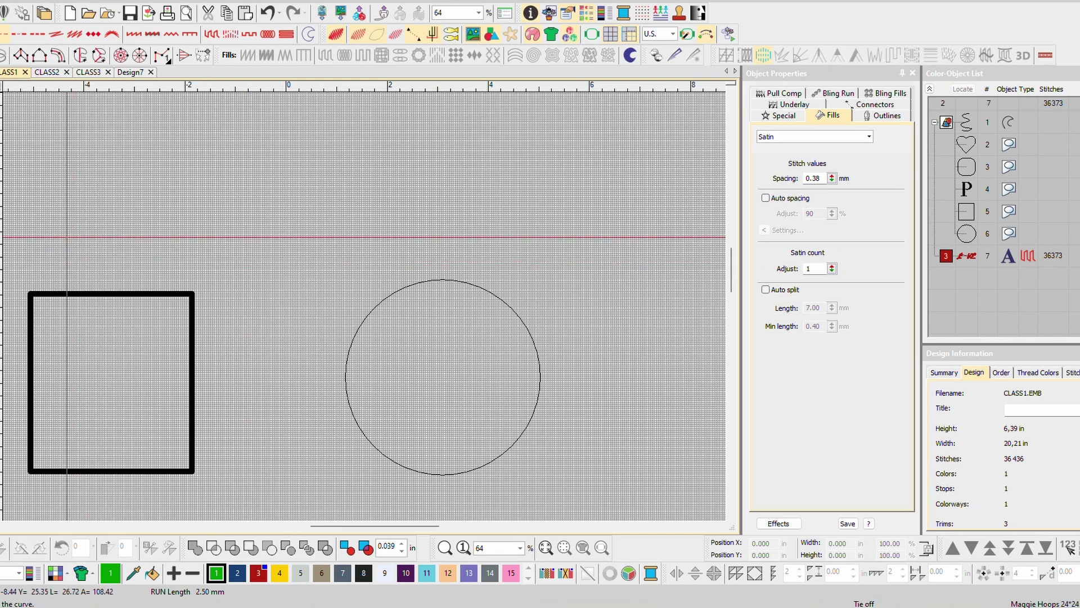
Step: Trace the black square corner to corner with a closed run-stitch outline, about 3.16 by 3.42 in
{"action": "scroll", "coordinate": [67, 237], "scroll_direction": "down", "scroll_amount": 2}
{"action": "scroll", "coordinate": [371, 315], "scroll_direction": "up", "scroll_amount": 4}
{"action": "scroll", "coordinate": [364, 306], "scroll_direction": "down", "scroll_amount": 2}
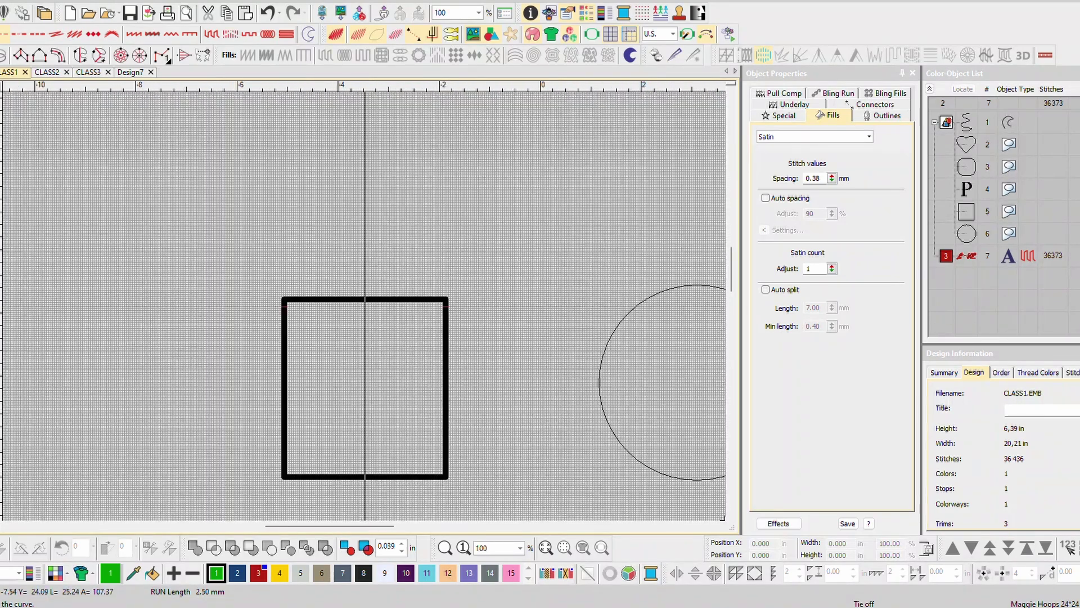
{"action": "scroll", "coordinate": [398, 368], "scroll_direction": "down", "scroll_amount": 2}
{"action": "scroll", "coordinate": [355, 318], "scroll_direction": "up", "scroll_amount": 2}
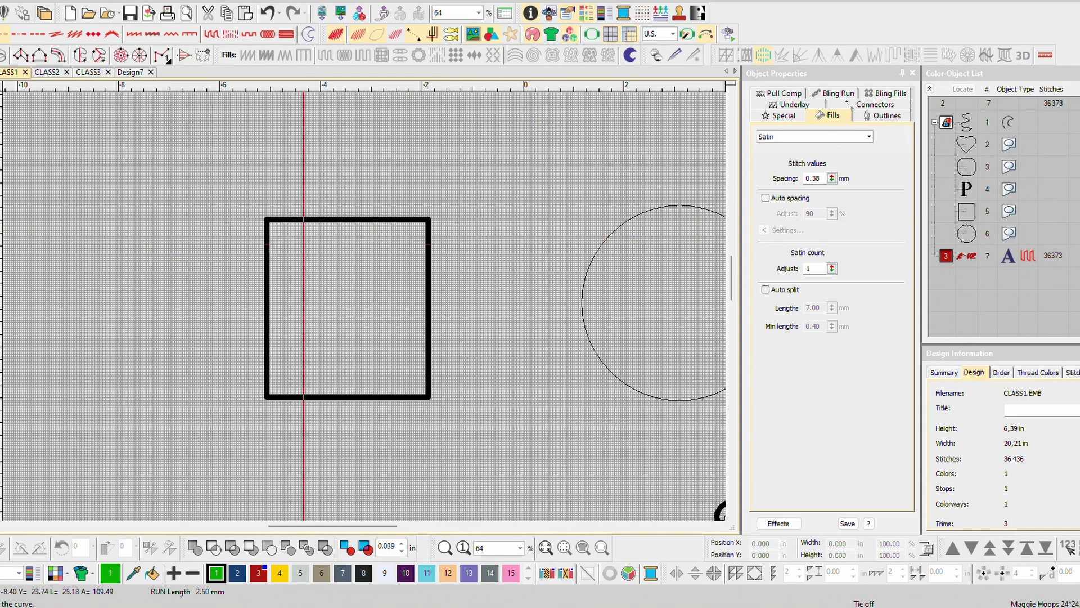
{"action": "left_click", "coordinate": [268, 220]}
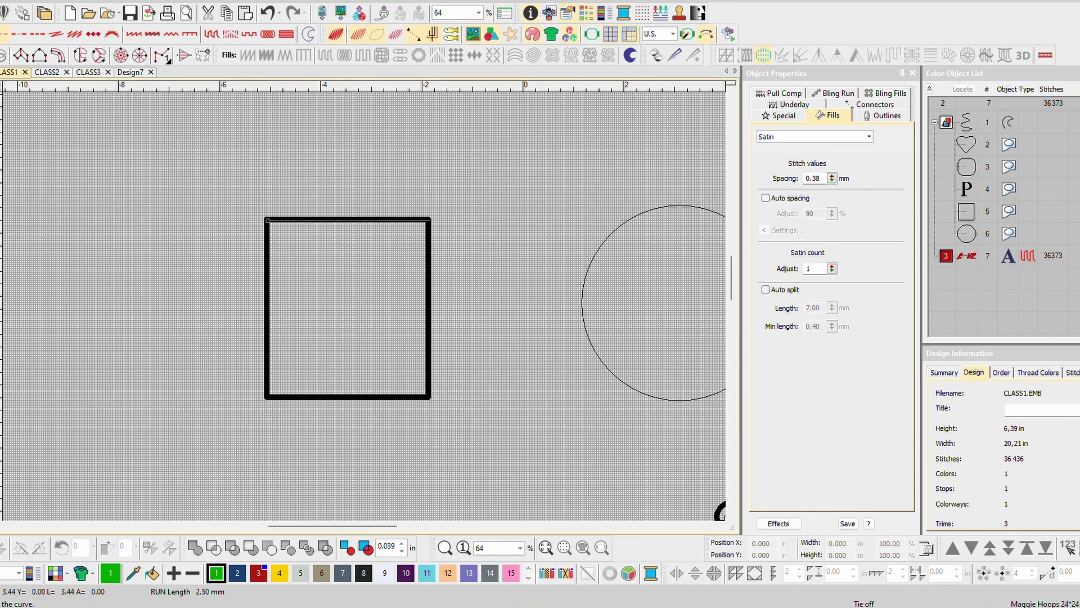
{"action": "left_click", "coordinate": [428, 218]}
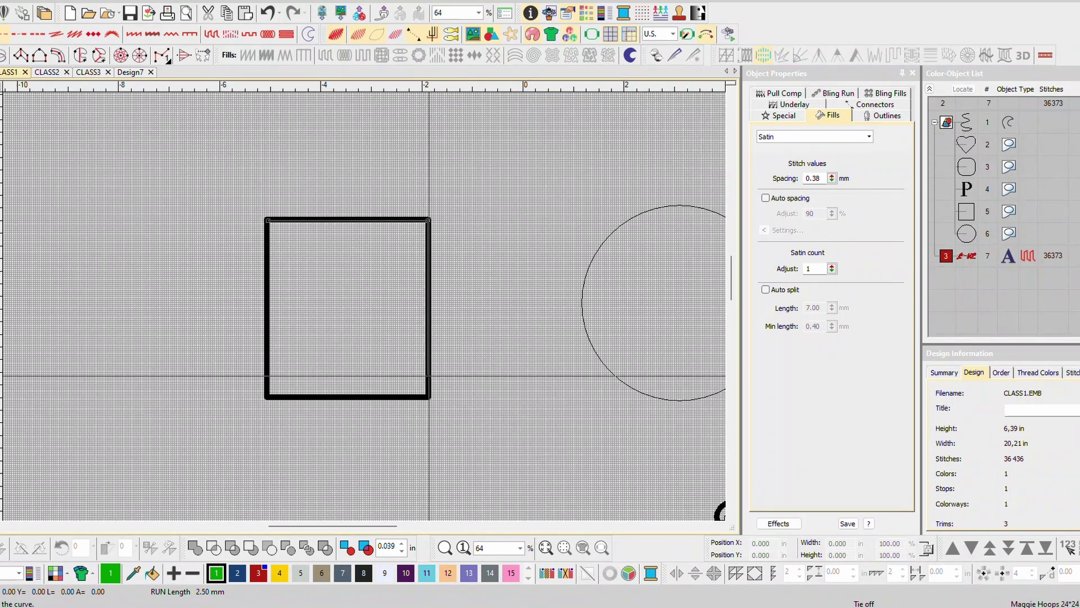
{"action": "left_click", "coordinate": [429, 395]}
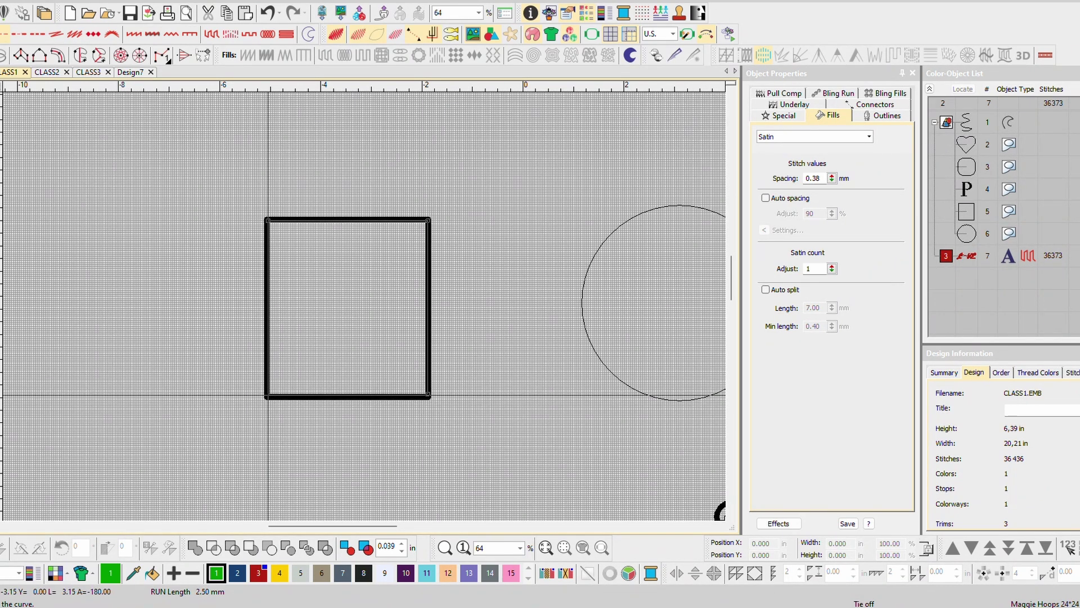
{"action": "left_click", "coordinate": [267, 395]}
{"action": "left_click", "coordinate": [267, 220]}
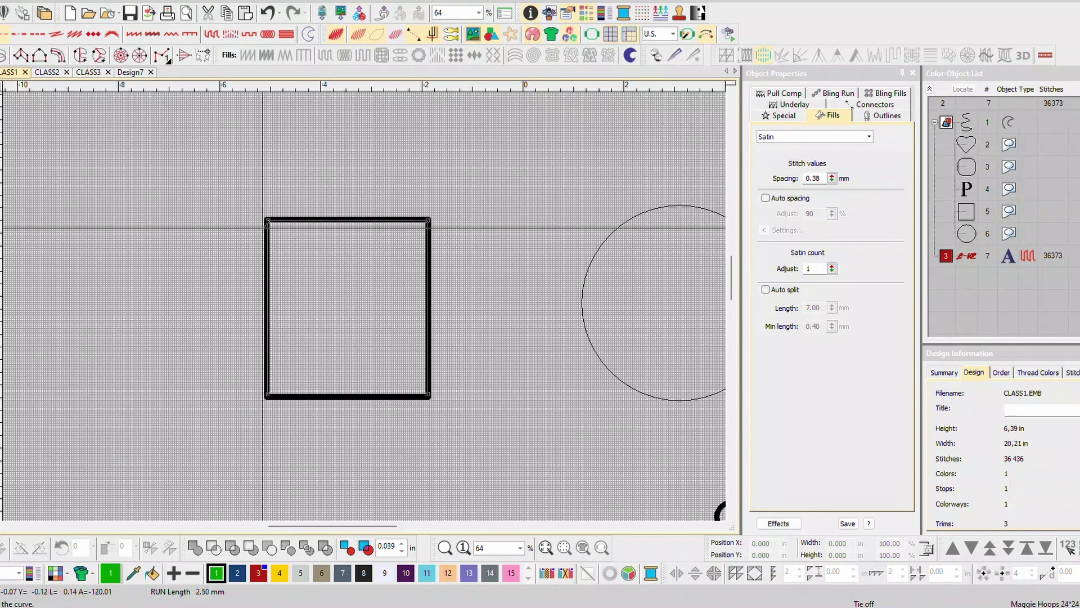
{"action": "key", "text": "Return"}
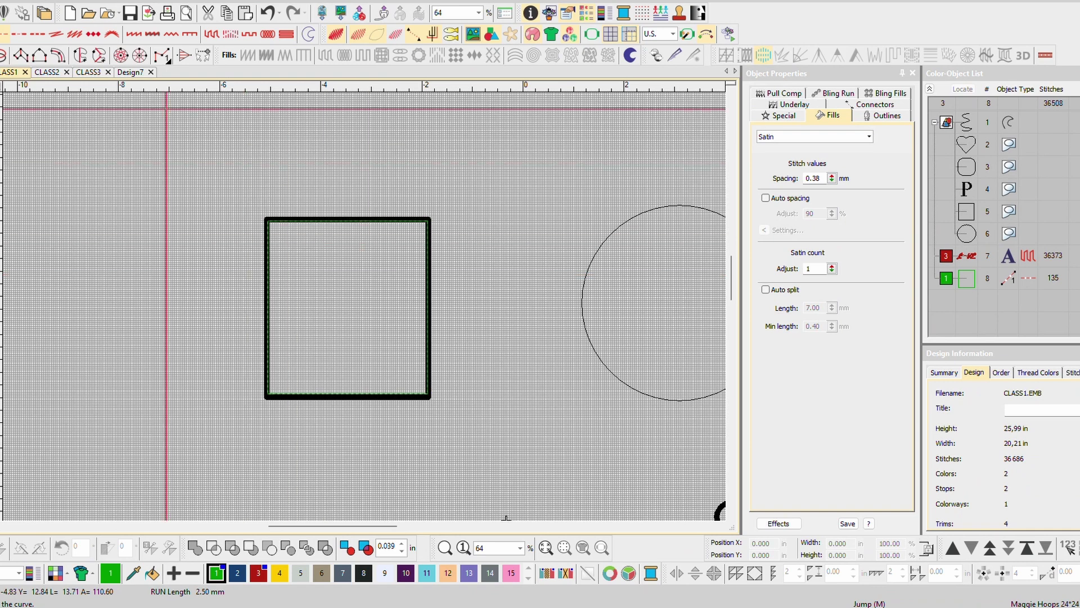
Step: Apply a Satin fill to the traced square, and replace it with a Tatami fill
{"action": "left_click", "coordinate": [336, 36]}
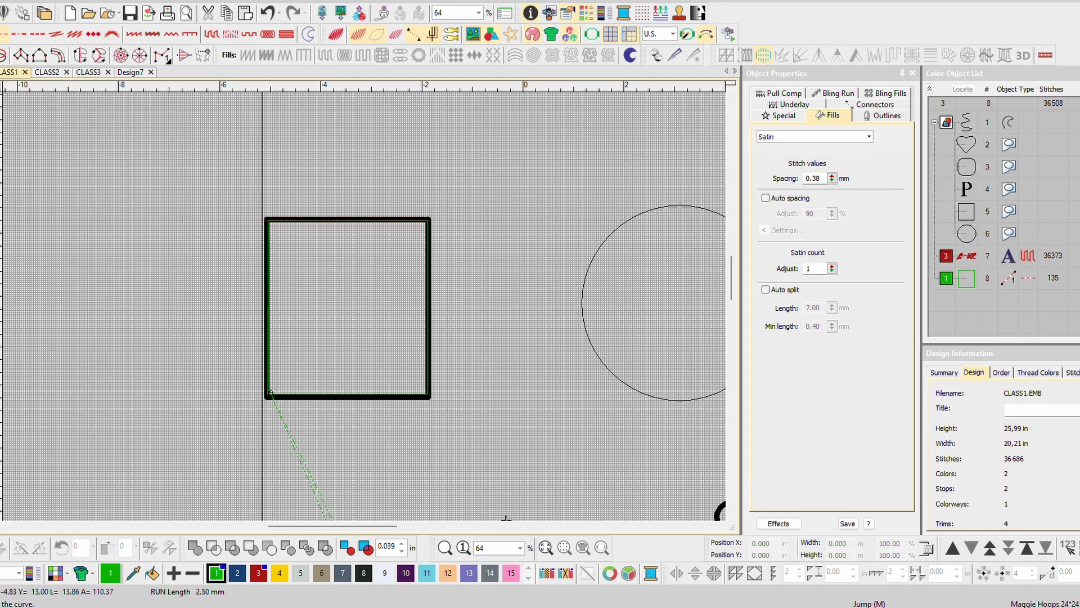
{"action": "left_click", "coordinate": [283, 221]}
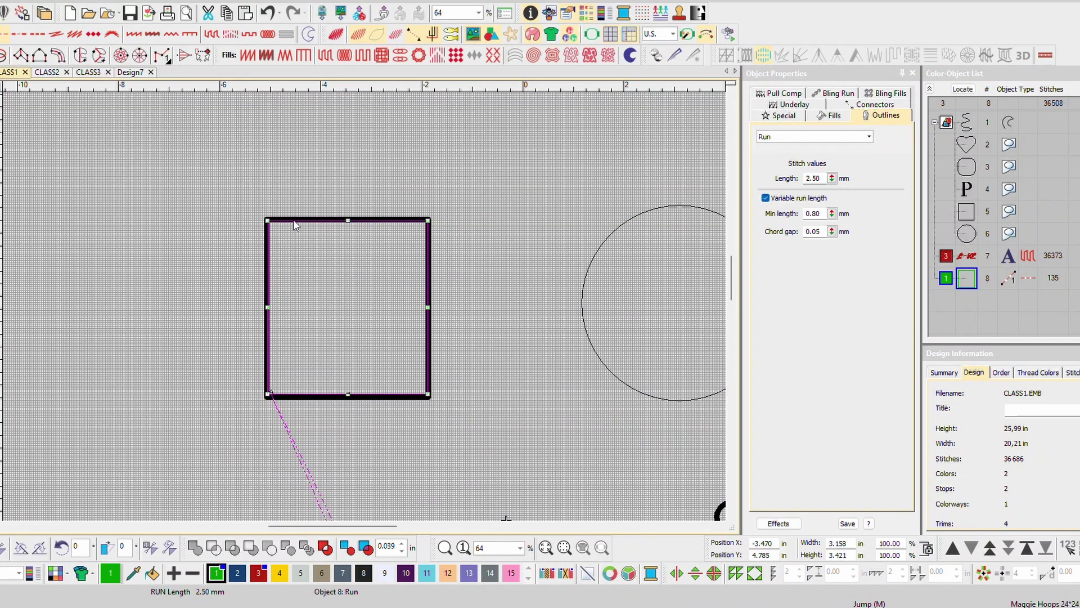
{"action": "left_click", "coordinate": [246, 54]}
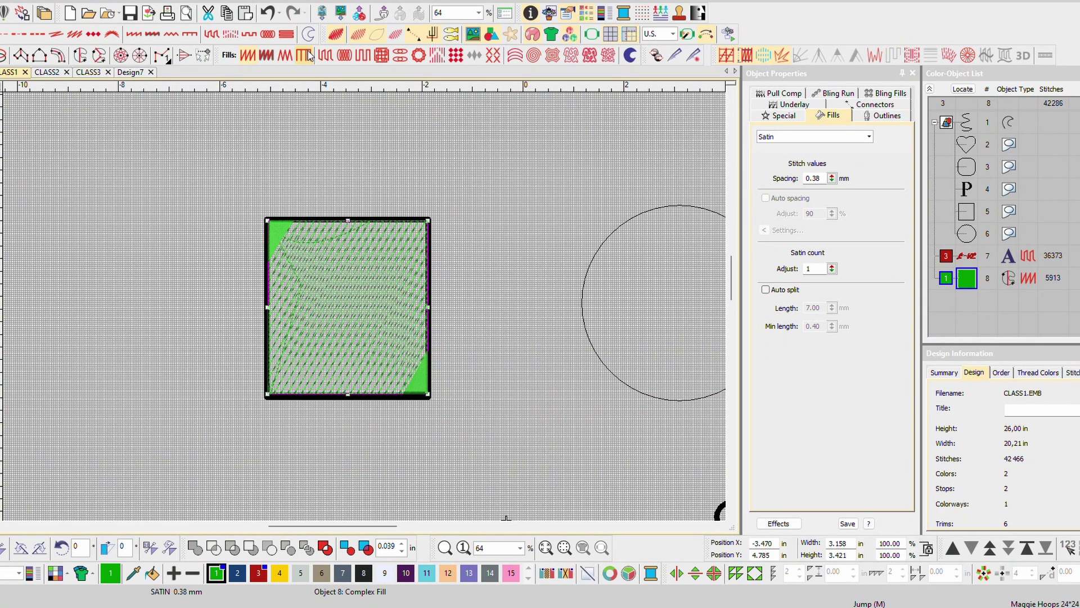
{"action": "left_click", "coordinate": [325, 55]}
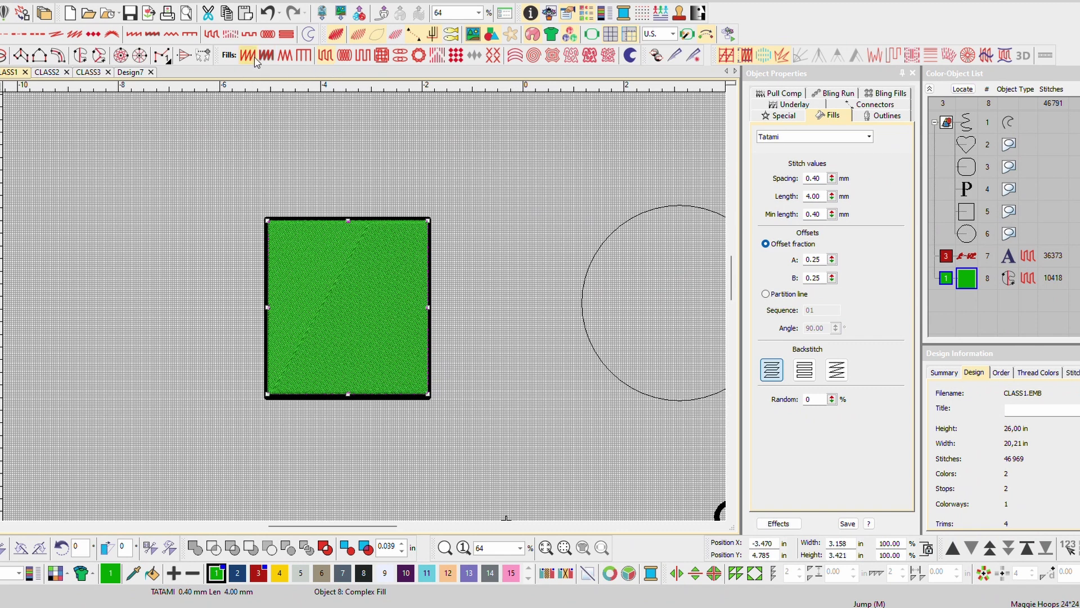
{"action": "left_click", "coordinate": [372, 257]}
Step: Trace the circle template with a closed run-stitch outline, about 3.87 by 3.87 in, and give it a Tatami fill
{"action": "scroll", "coordinate": [371, 307], "scroll_direction": "down", "scroll_amount": 3}
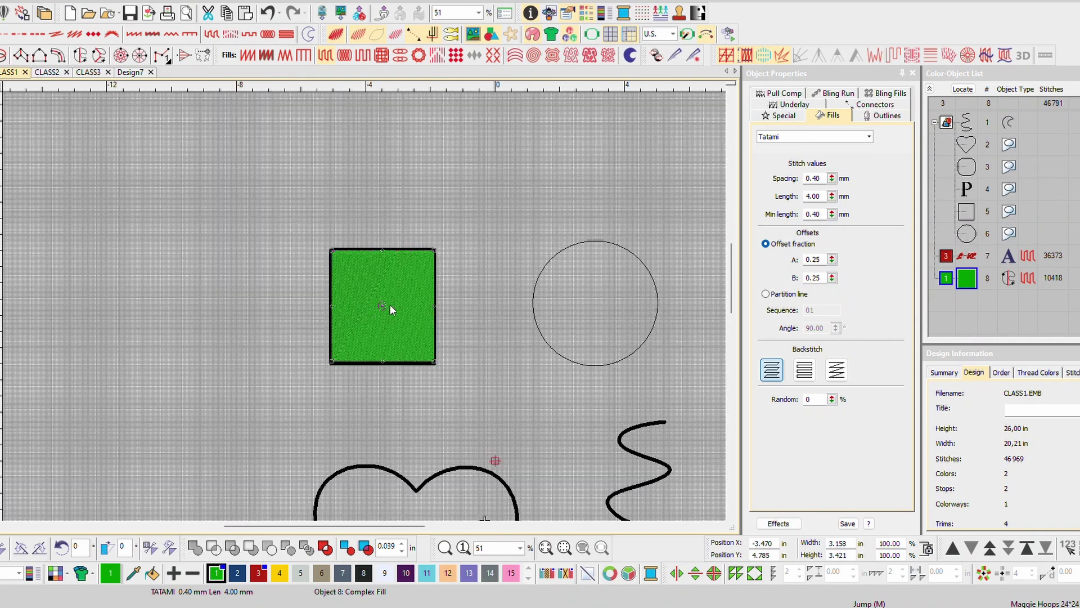
{"action": "scroll", "coordinate": [369, 310], "scroll_direction": "up", "scroll_amount": 2}
{"action": "scroll", "coordinate": [459, 326], "scroll_direction": "down", "scroll_amount": 2}
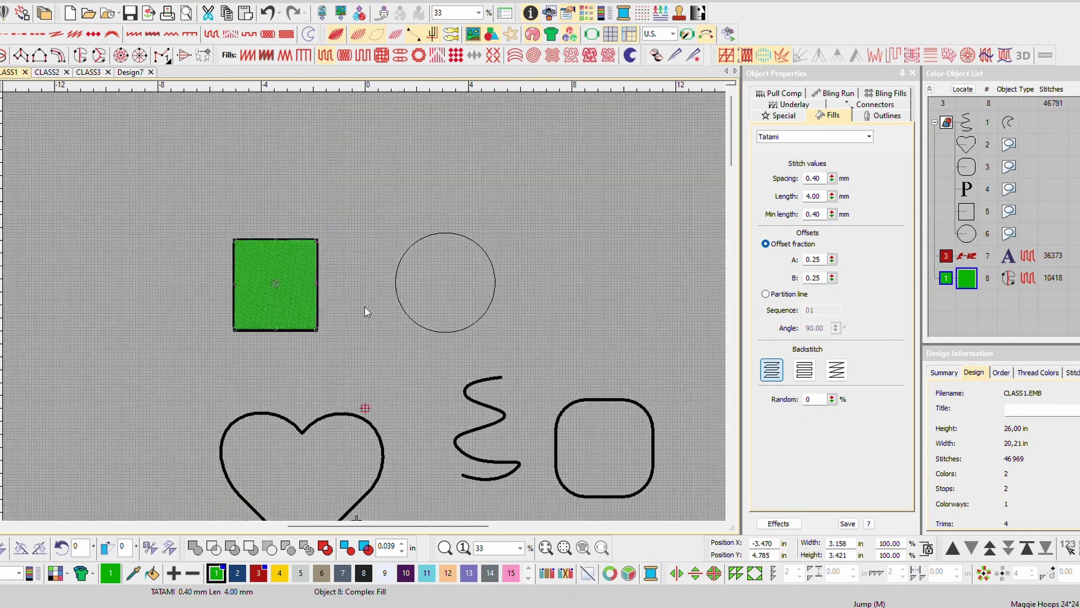
{"action": "scroll", "coordinate": [442, 279], "scroll_direction": "up", "scroll_amount": 2}
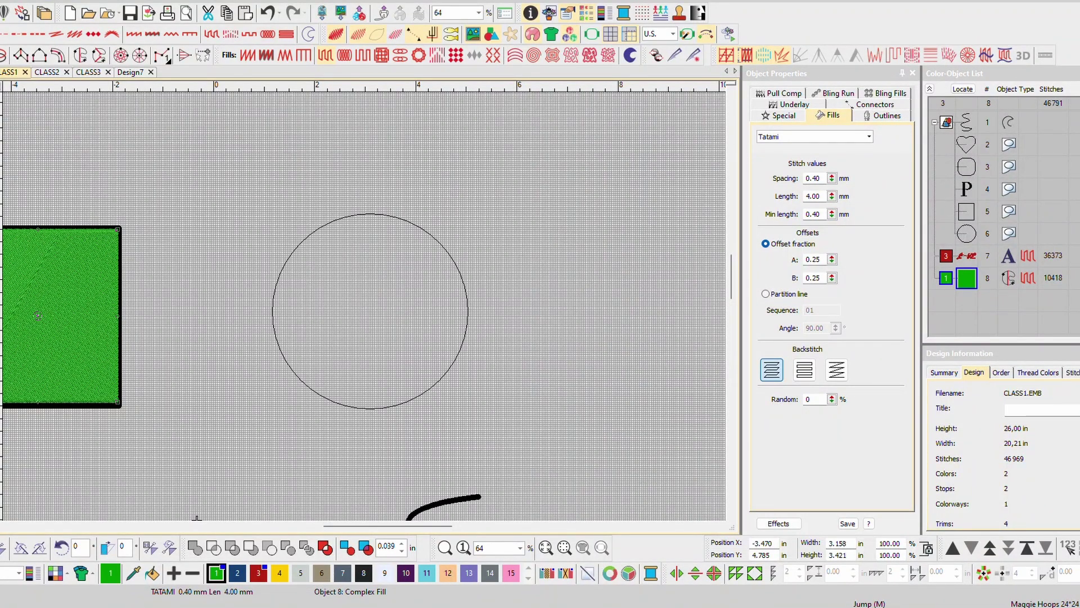
{"action": "left_click", "coordinate": [260, 232]}
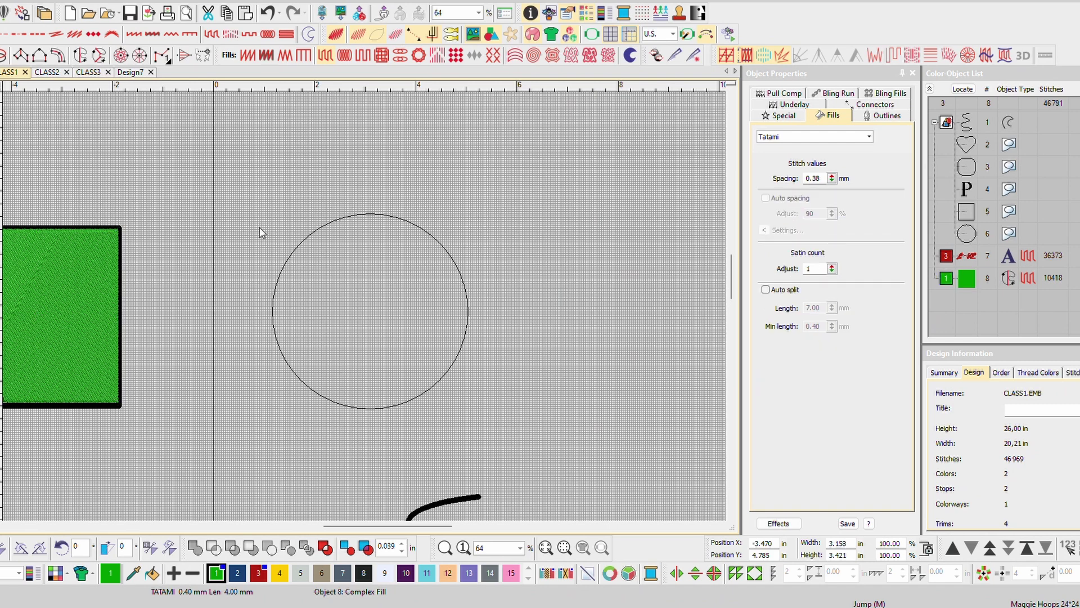
{"action": "key", "text": "c"}
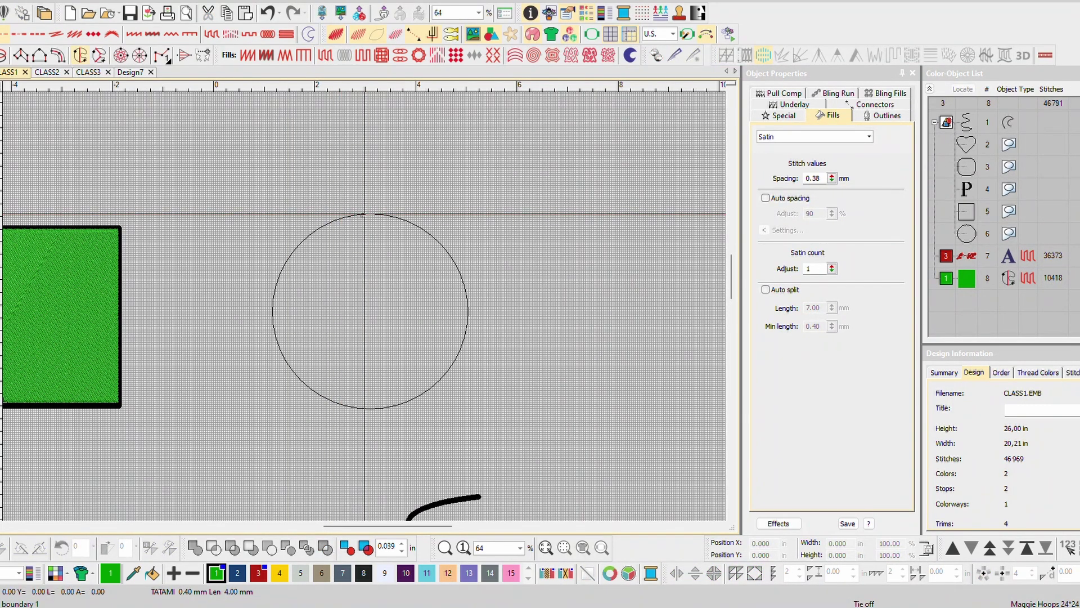
{"action": "left_click", "coordinate": [363, 214]}
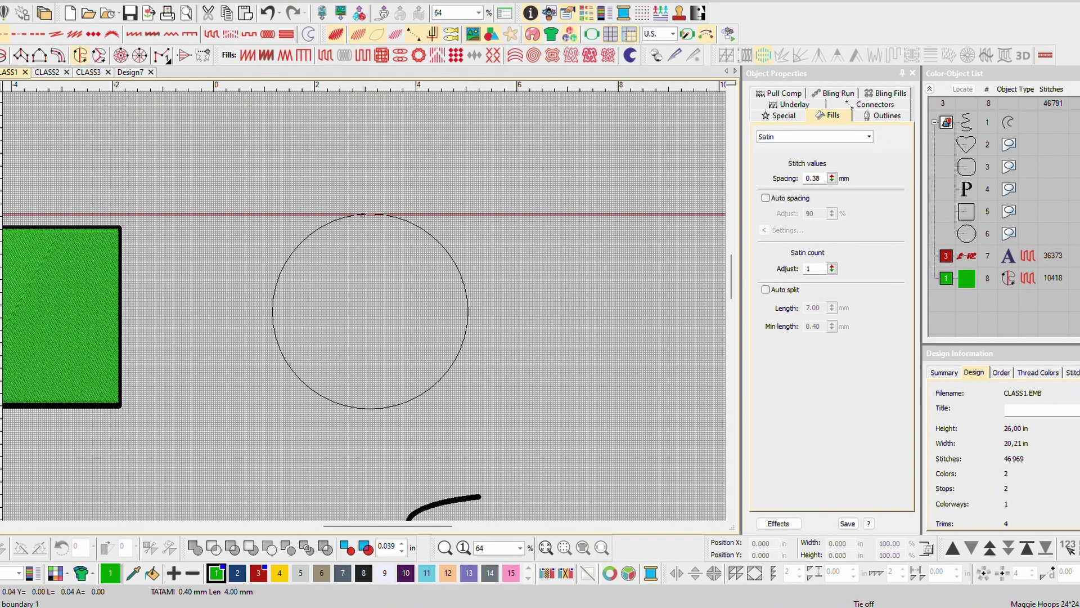
{"action": "left_click", "coordinate": [469, 308]}
{"action": "right_click", "coordinate": [369, 409]}
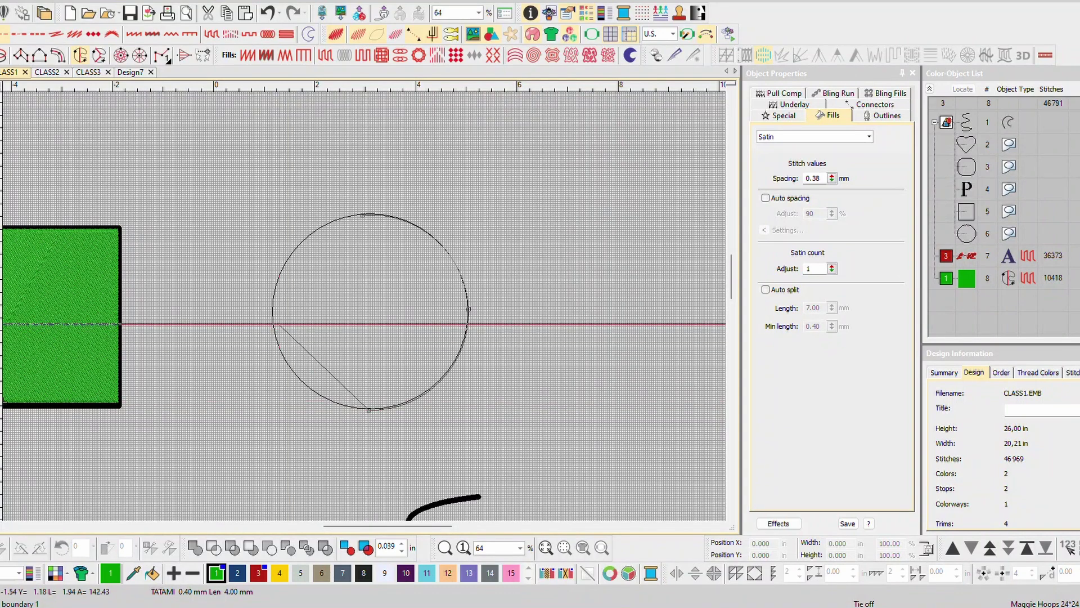
{"action": "right_click", "coordinate": [274, 305]}
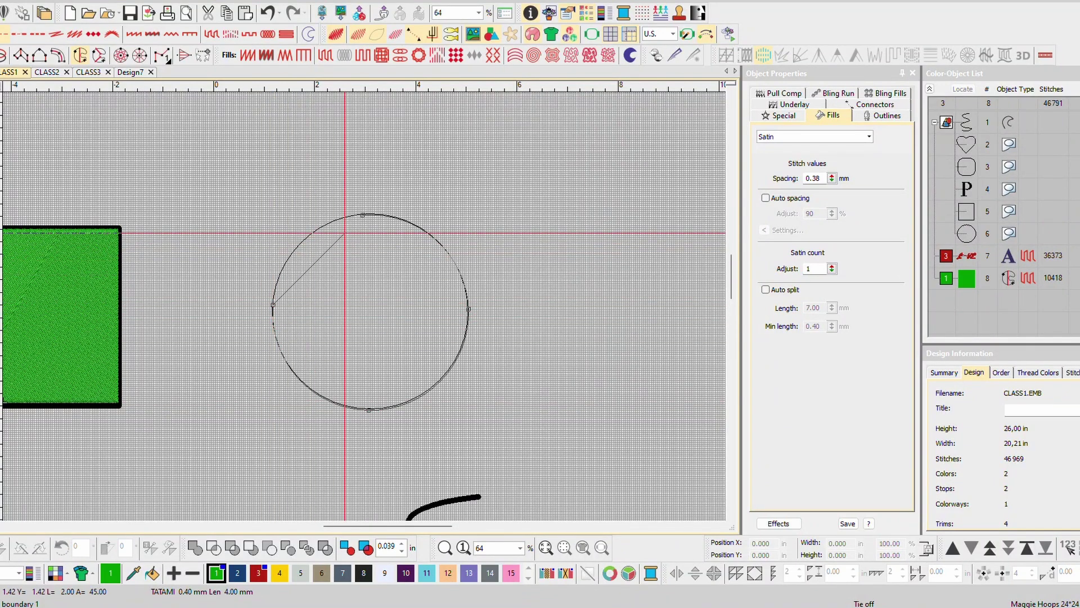
{"action": "right_click", "coordinate": [360, 217]}
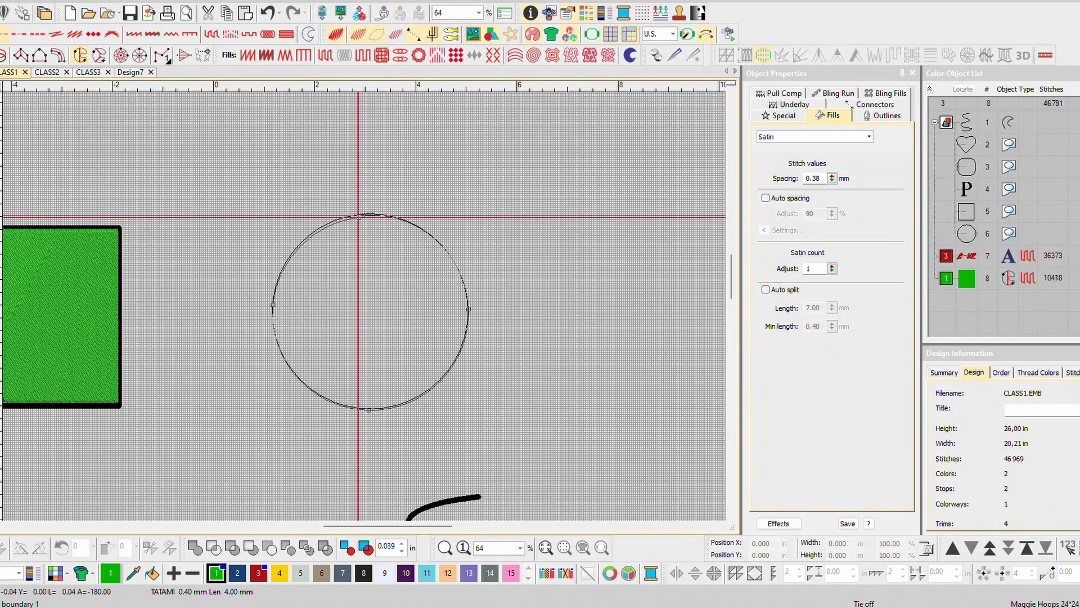
{"action": "left_click", "coordinate": [358, 216]}
{"action": "key", "text": "Return"}
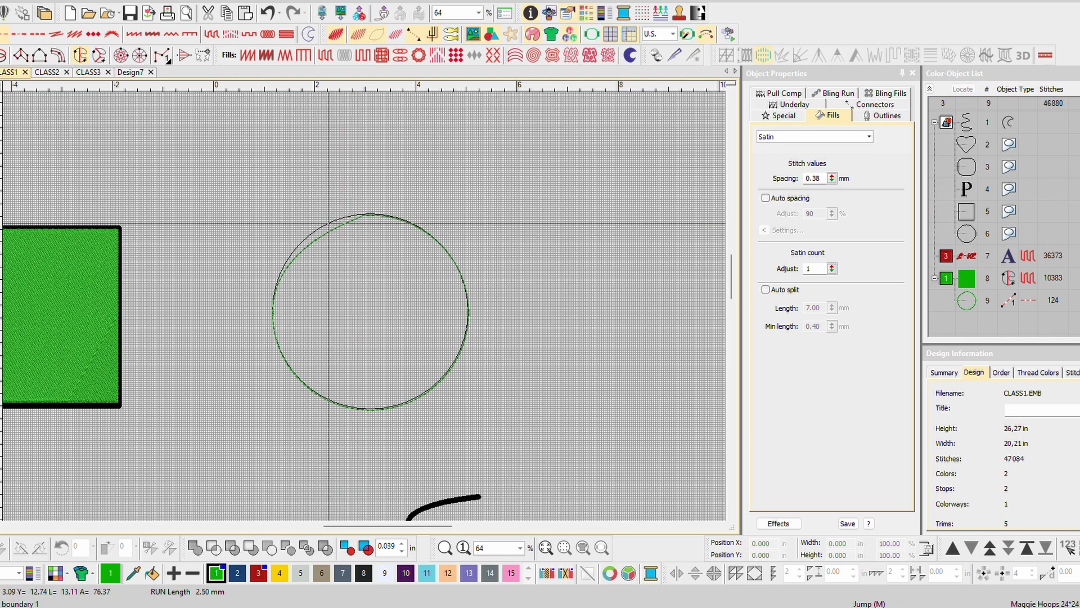
{"action": "key", "text": "Escape"}
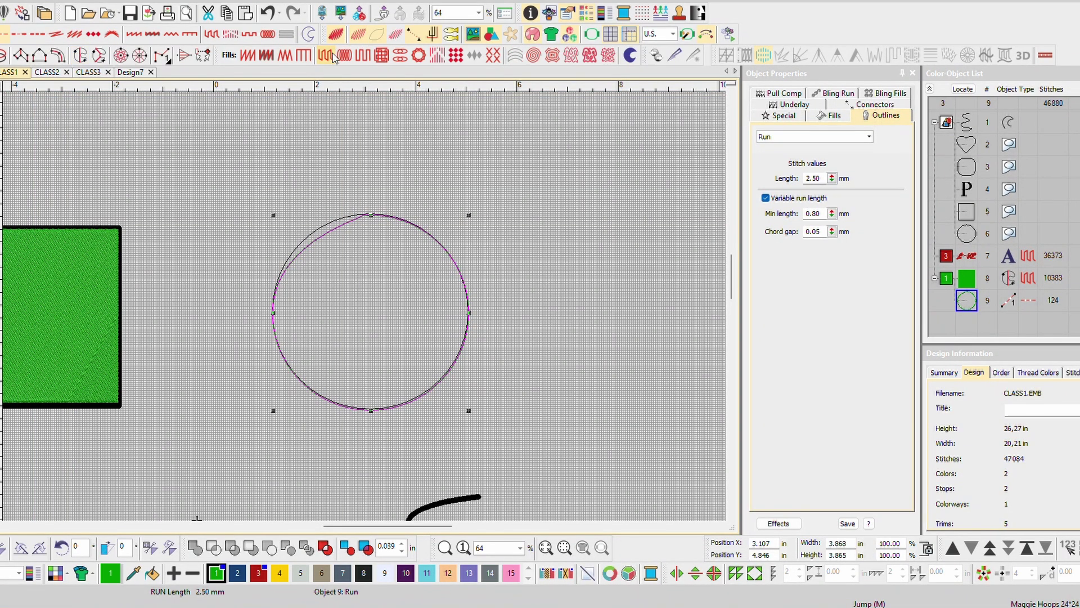
{"action": "left_click", "coordinate": [311, 55]}
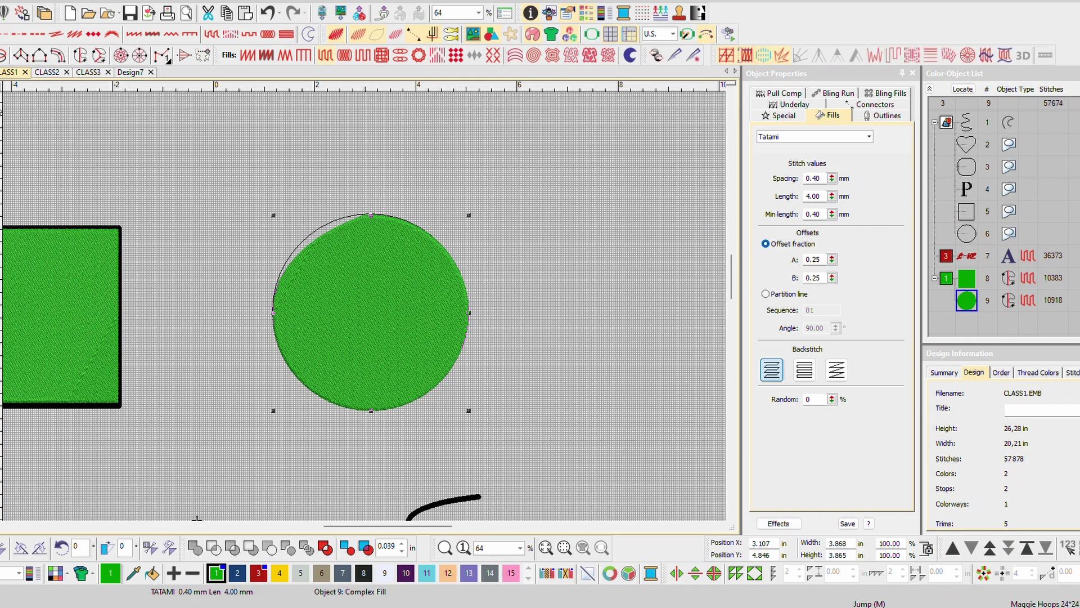
Step: Reshape the filled circle's upper-left edge to the template by adding a curve point and moving it and the neighbouring upper point onto the outline
{"action": "key", "text": "h"}
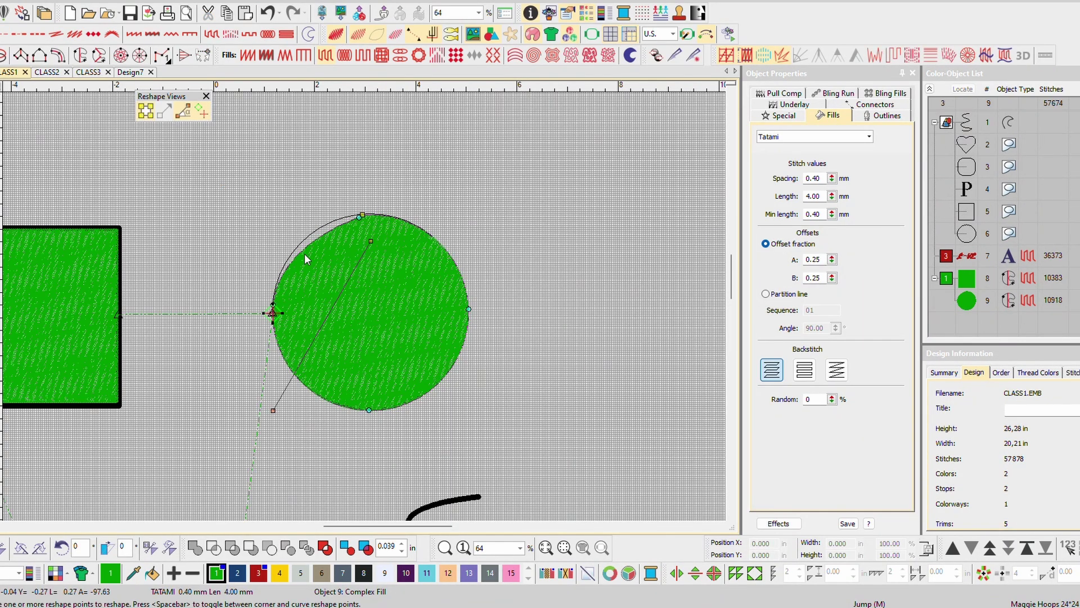
{"action": "scroll", "coordinate": [304, 255], "scroll_direction": "up", "scroll_amount": 4}
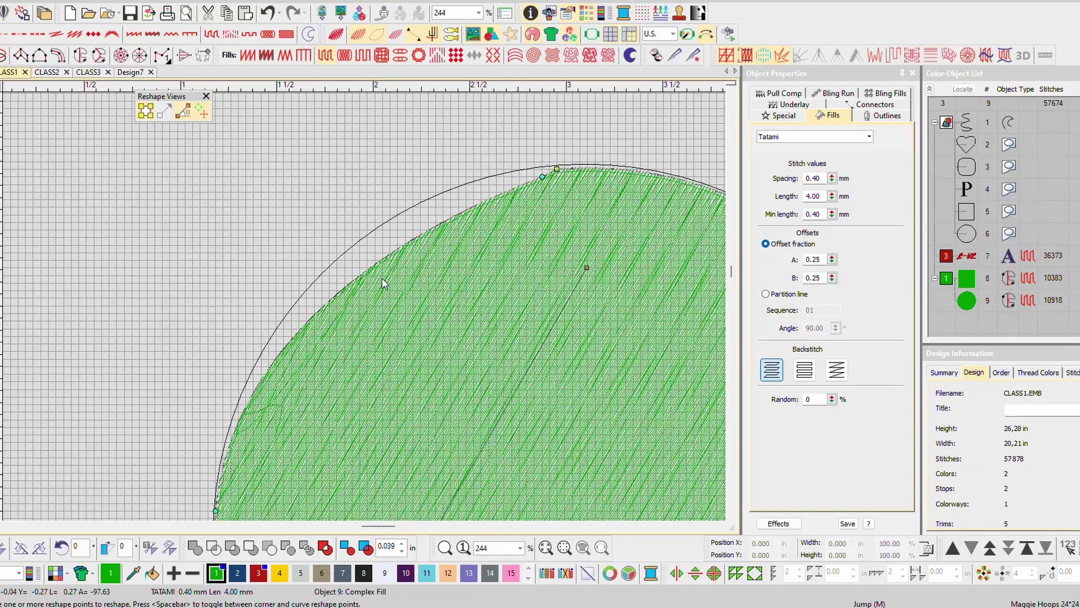
{"action": "left_click", "coordinate": [370, 268]}
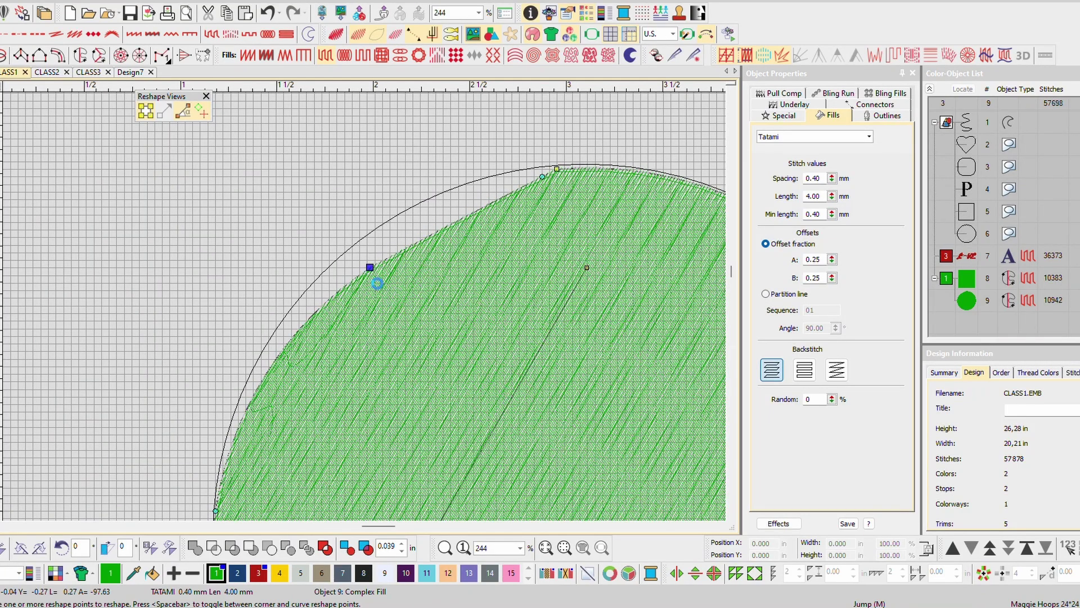
{"action": "left_click_drag", "start_coordinate": [370, 268], "coordinate": [353, 245]}
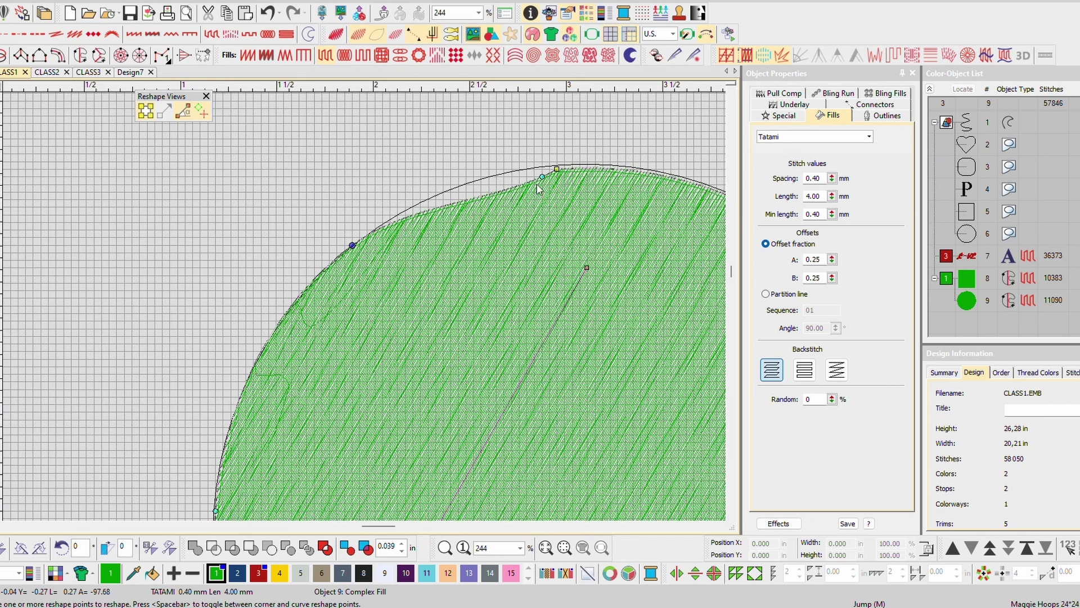
{"action": "left_click_drag", "start_coordinate": [539, 176], "coordinate": [491, 180]}
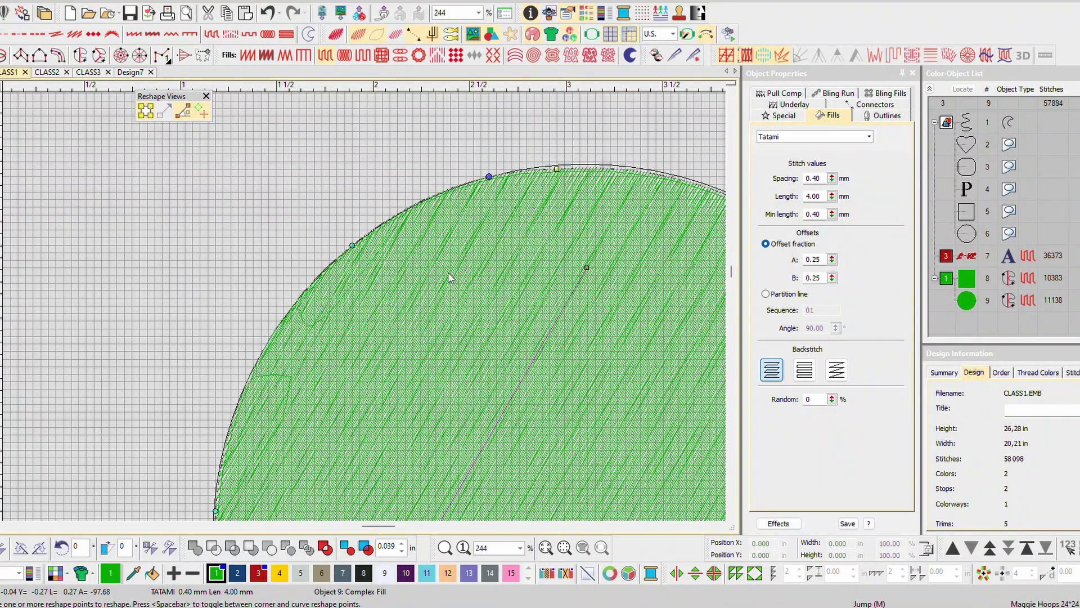
{"action": "scroll", "coordinate": [367, 309], "scroll_direction": "down", "scroll_amount": 5}
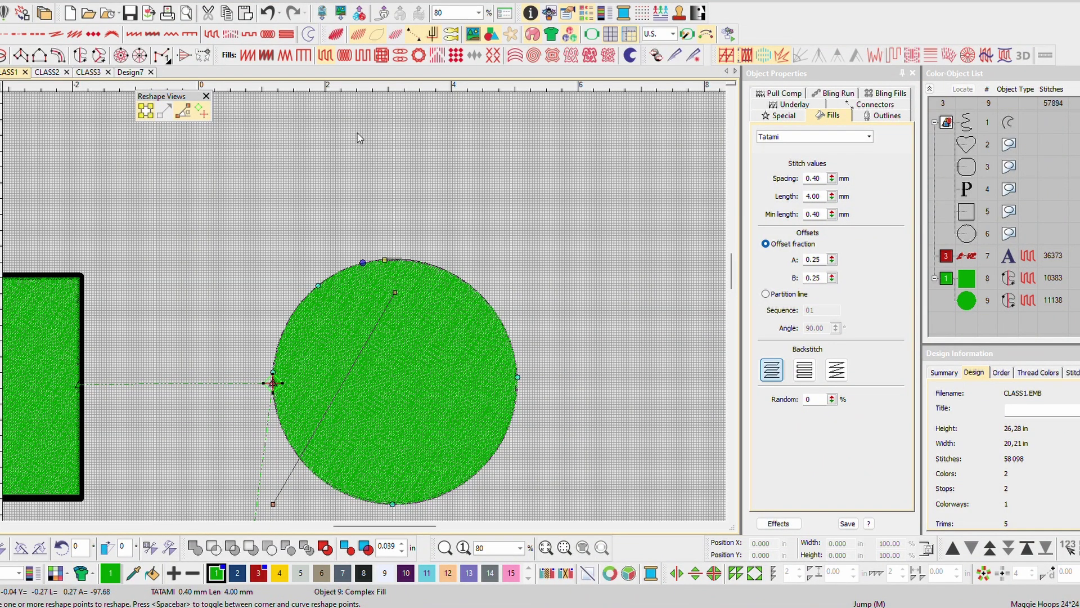
Step: Turn the realistic stitch view back on and delete the reshaped filled circle
{"action": "left_click", "coordinate": [338, 40]}
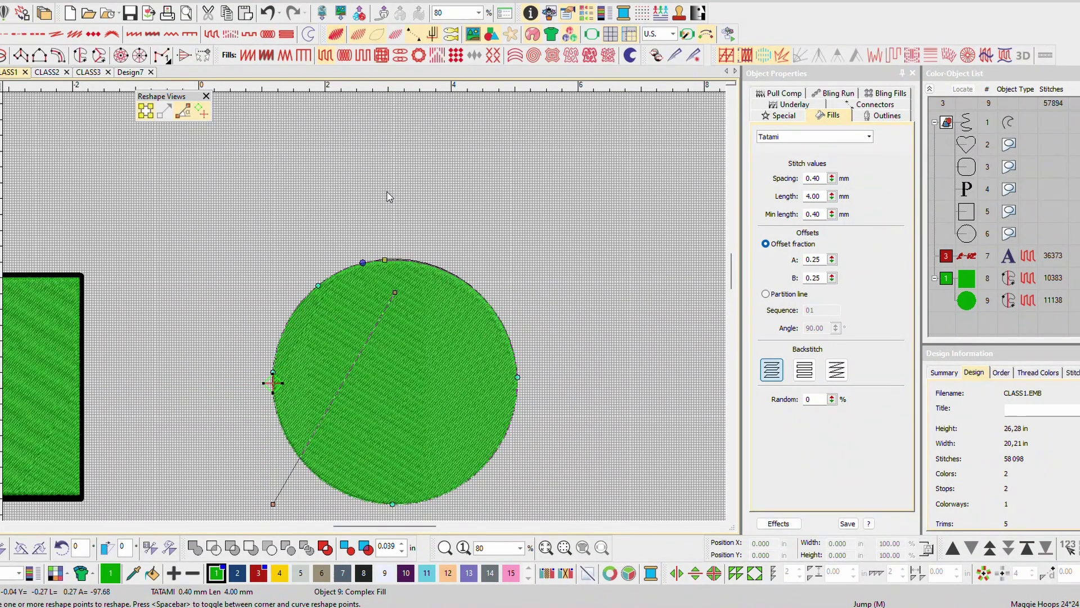
{"action": "scroll", "coordinate": [385, 193], "scroll_direction": "down", "scroll_amount": 2}
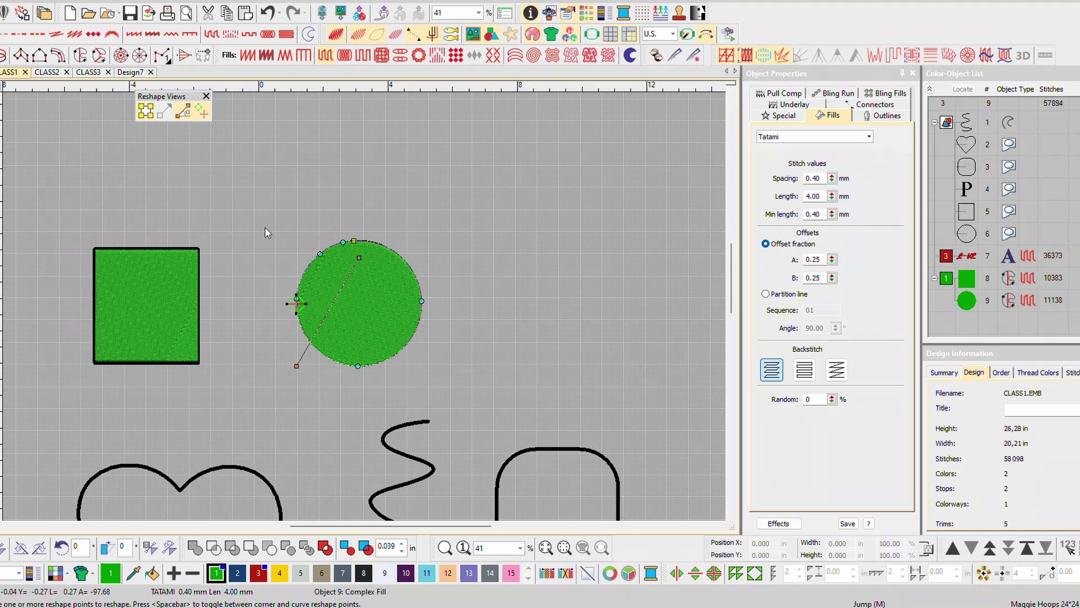
{"action": "key", "text": "Escape"}
{"action": "key", "text": "Delete"}
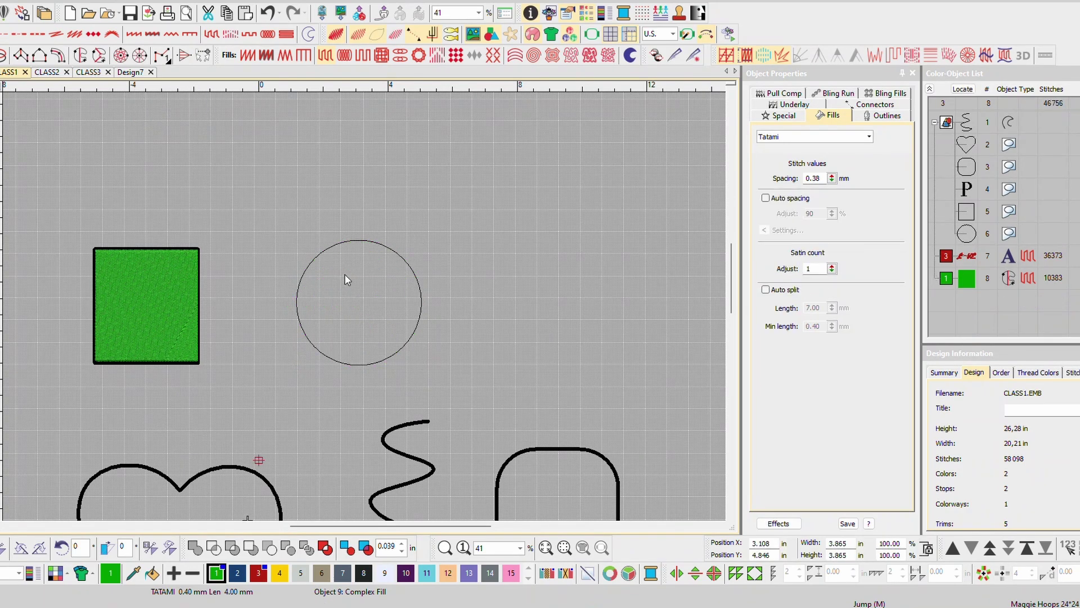
Step: Digitize the circle again over its template as a closed run-stitch outline with quarter-point curve nodes, about 3.86 by 3.90 in
{"action": "scroll", "coordinate": [364, 306], "scroll_direction": "up", "scroll_amount": 3}
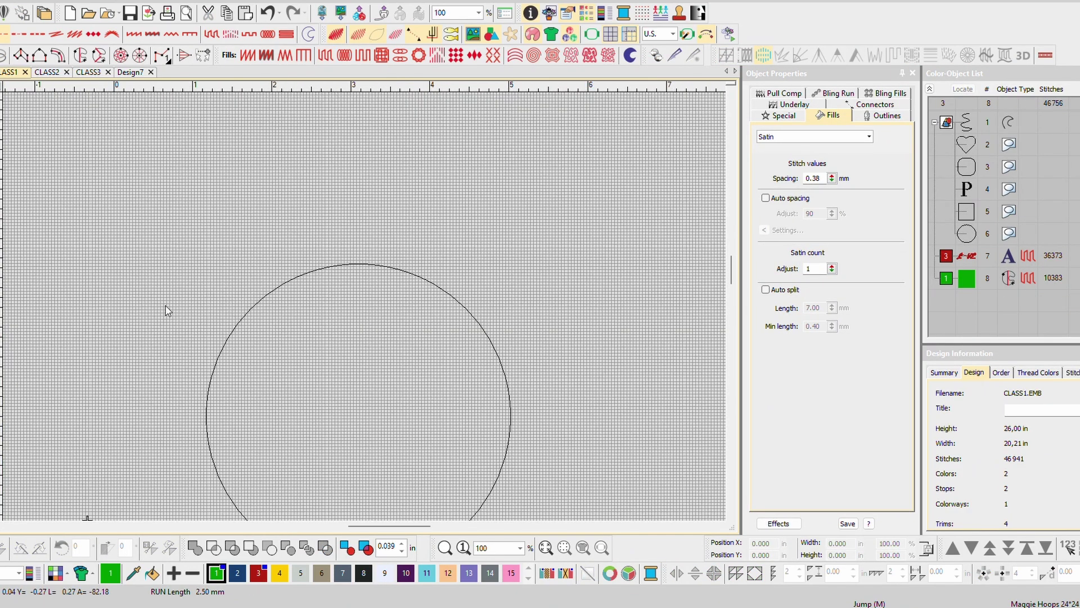
{"action": "scroll", "coordinate": [365, 306], "scroll_direction": "up", "scroll_amount": 3}
{"action": "scroll", "coordinate": [351, 235], "scroll_direction": "up", "scroll_amount": 1}
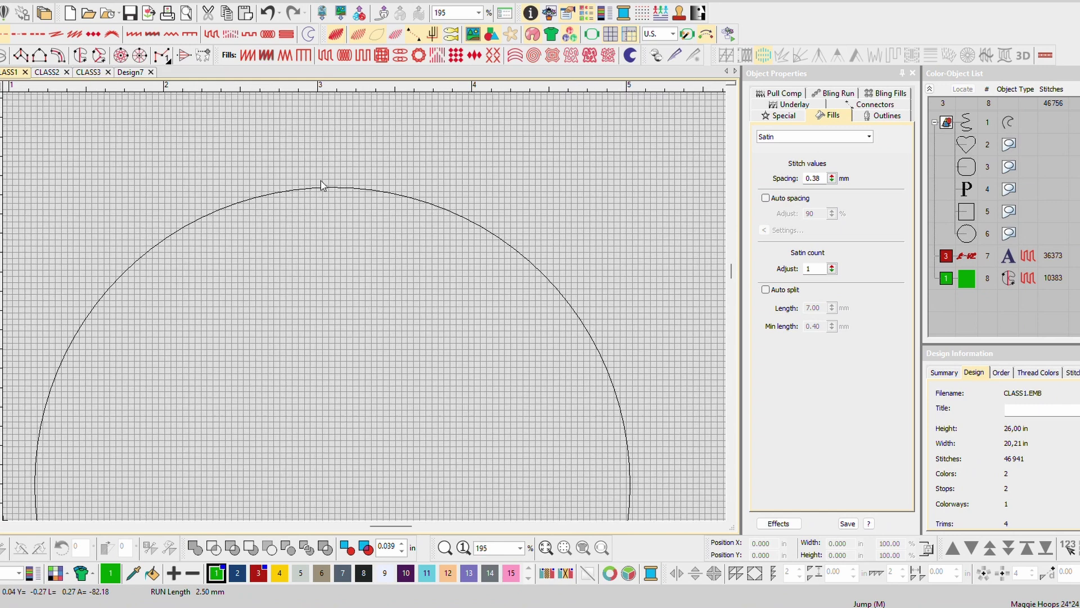
{"action": "key", "text": "space"}
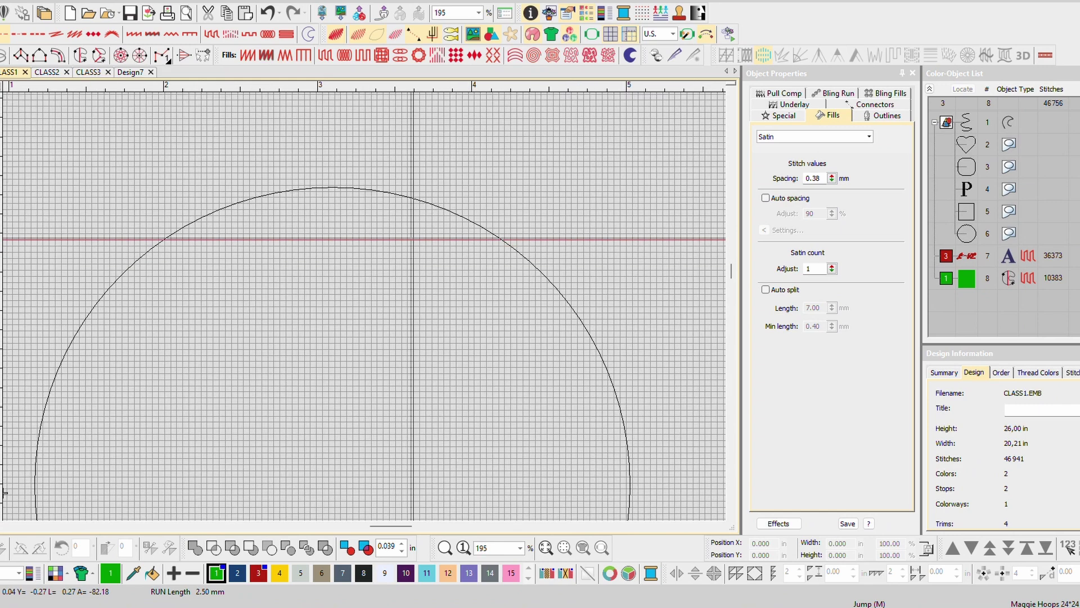
{"action": "left_click", "coordinate": [328, 186]}
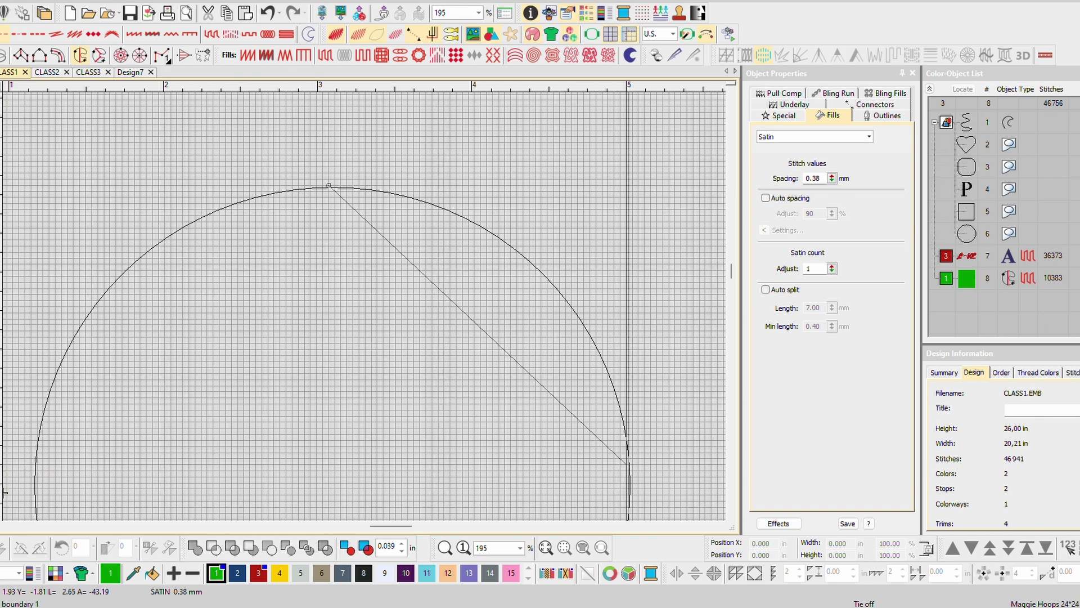
{"action": "left_click_drag", "start_coordinate": [531, 506], "coordinate": [441, 410]}
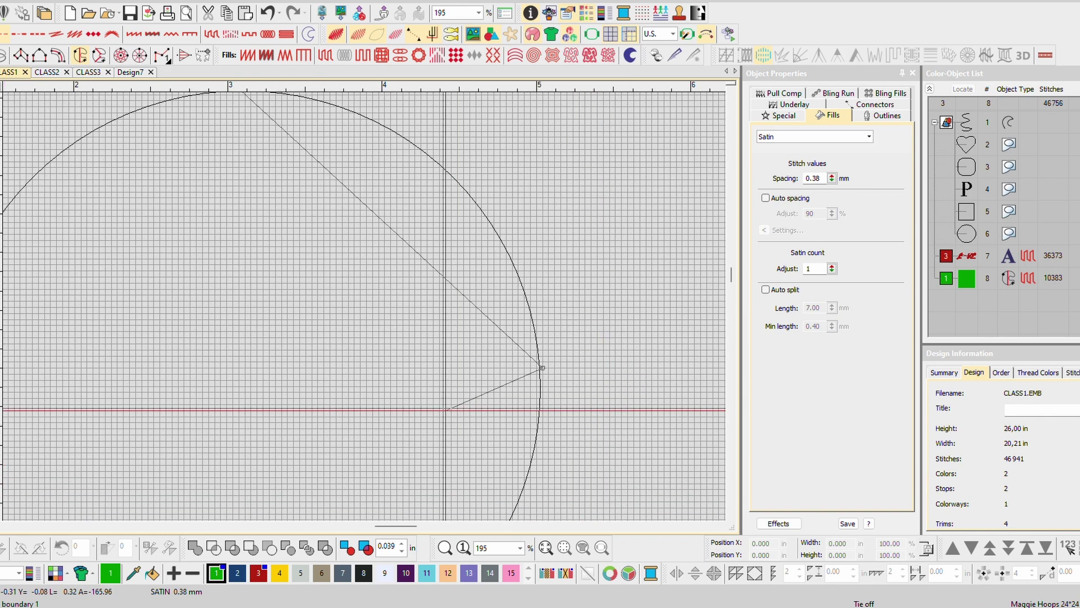
{"action": "key", "text": "BackSpace"}
{"action": "scroll", "coordinate": [441, 489], "scroll_direction": "down", "scroll_amount": 2}
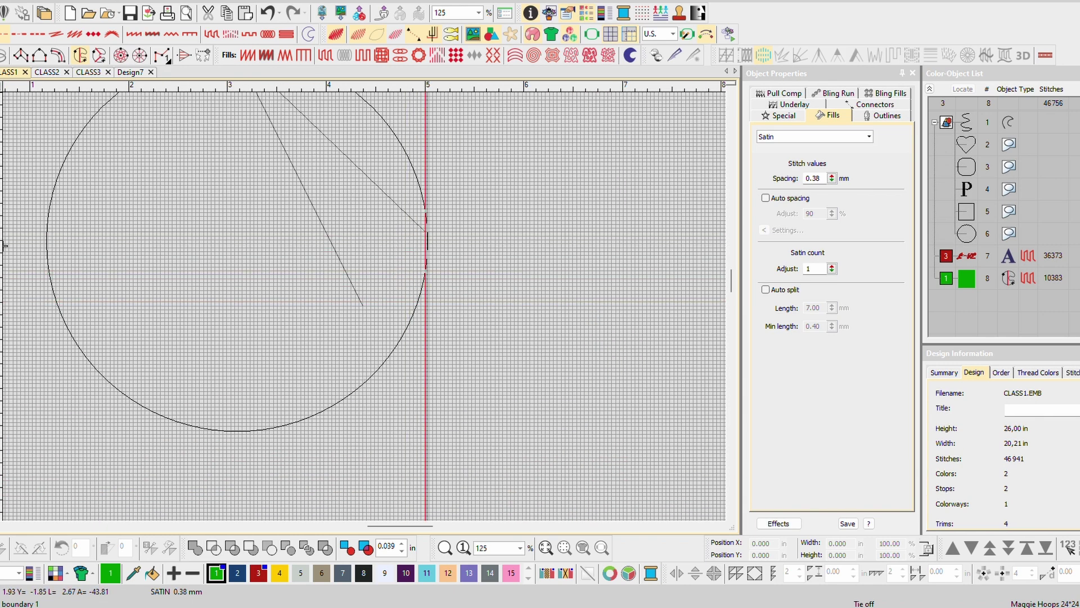
{"action": "left_click", "coordinate": [429, 231]}
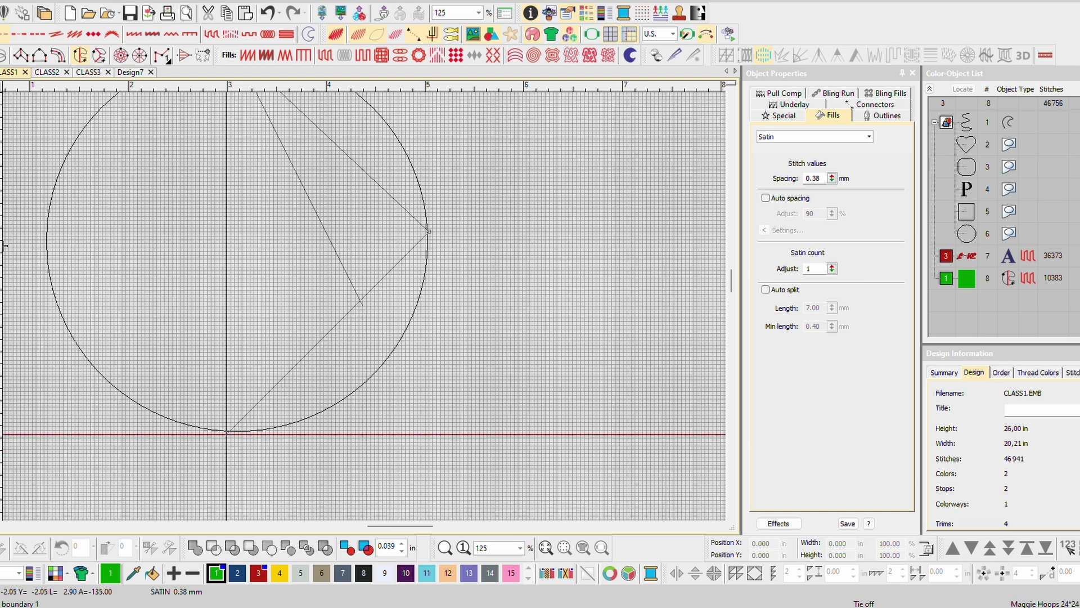
{"action": "left_click", "coordinate": [227, 434]}
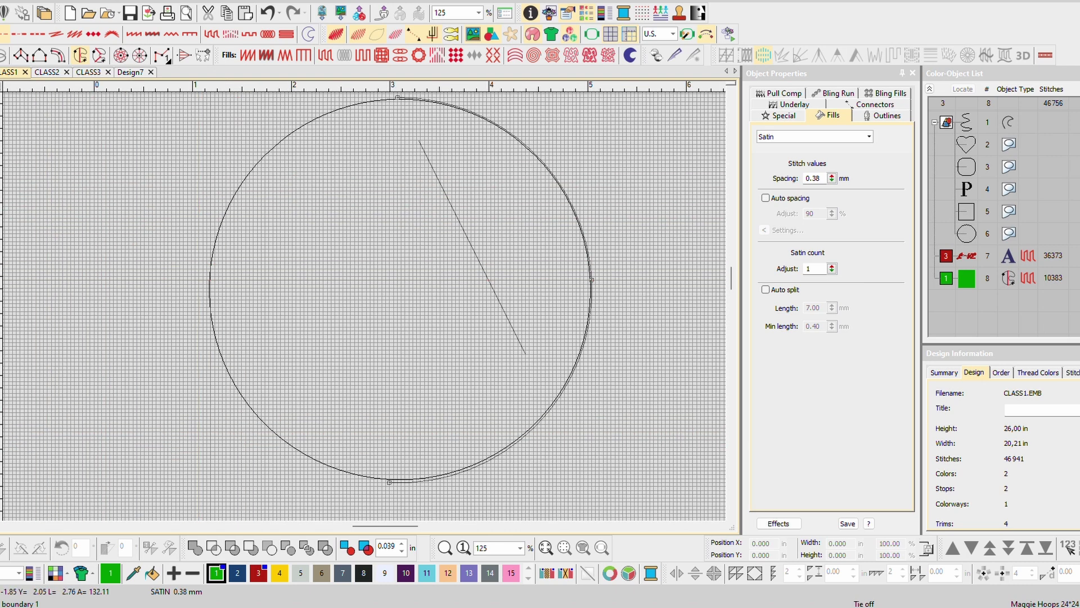
{"action": "left_click", "coordinate": [210, 292]}
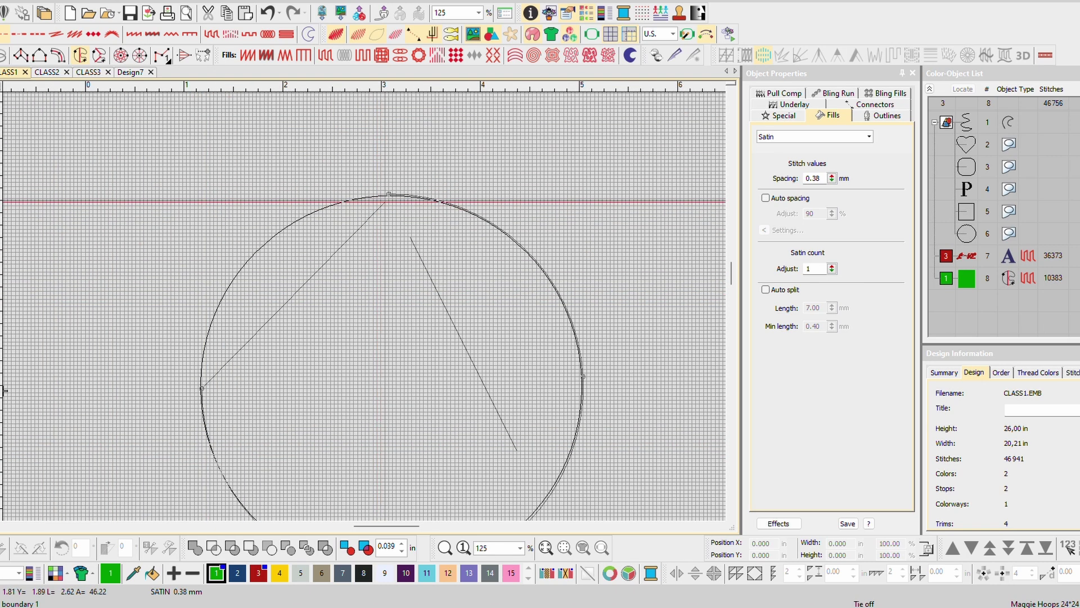
{"action": "left_click", "coordinate": [385, 194]}
{"action": "key", "text": "Return"}
Step: Convert the newly traced circle outline to a Tatami fill
{"action": "scroll", "coordinate": [365, 308], "scroll_direction": "down", "scroll_amount": 1}
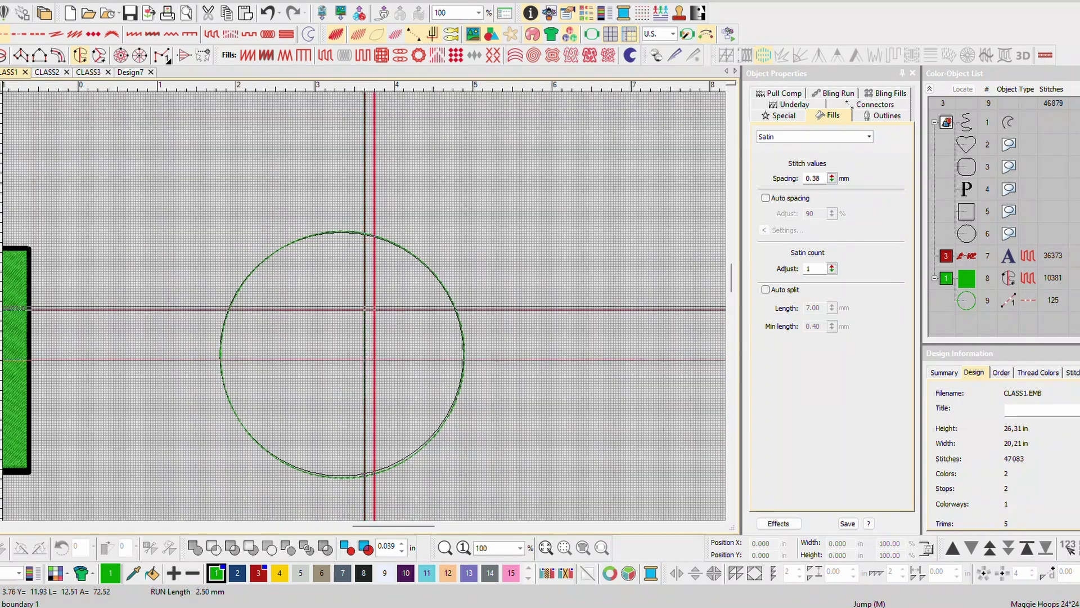
{"action": "scroll", "coordinate": [365, 308], "scroll_direction": "up", "scroll_amount": 3}
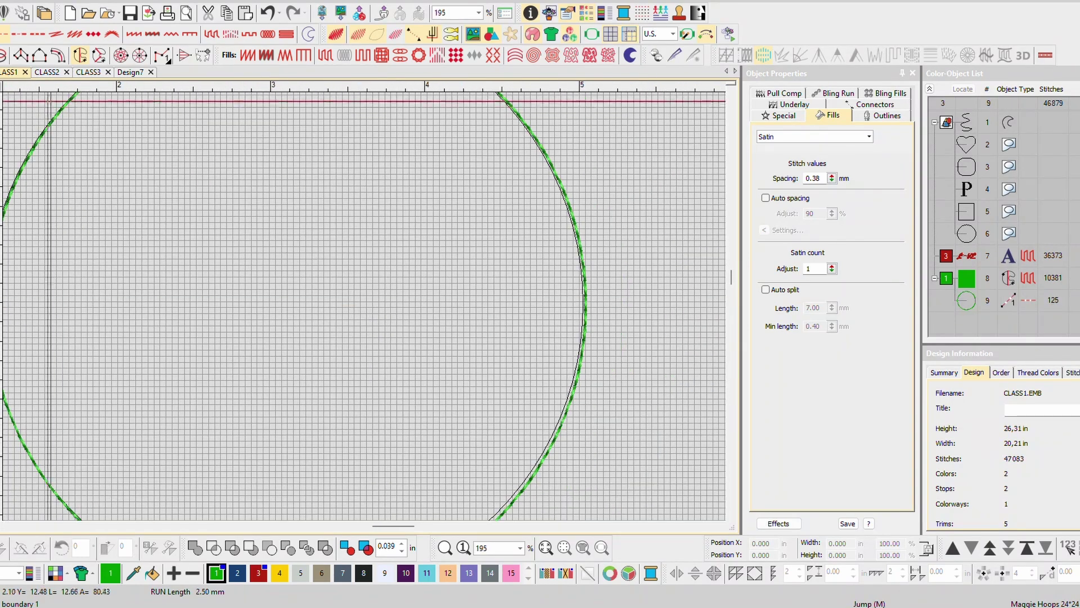
{"action": "key", "text": "Escape"}
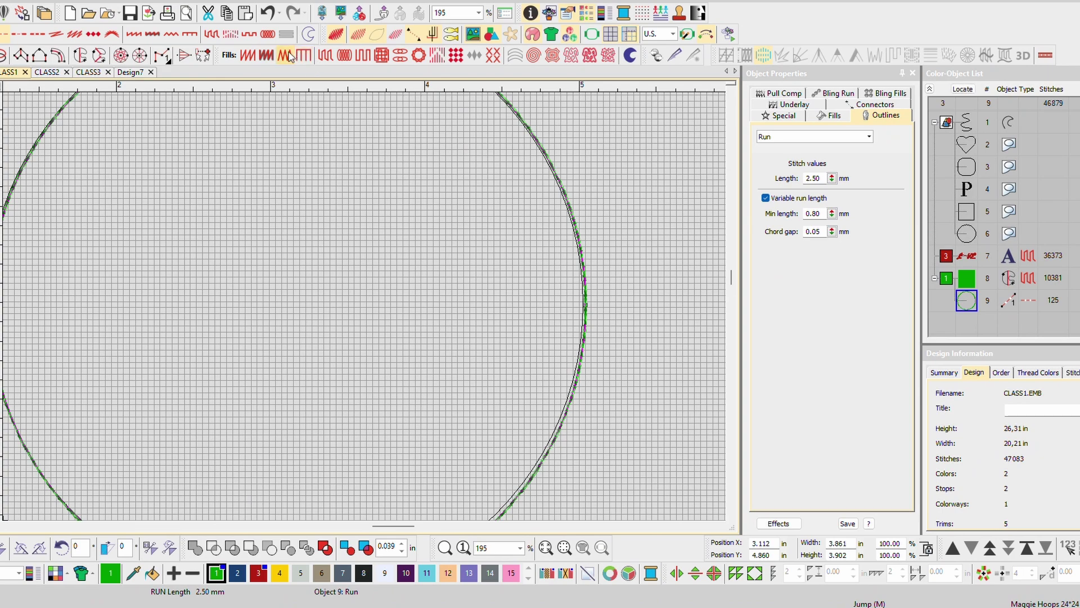
{"action": "left_click", "coordinate": [319, 59]}
{"action": "scroll", "coordinate": [365, 304], "scroll_direction": "down", "scroll_amount": 3}
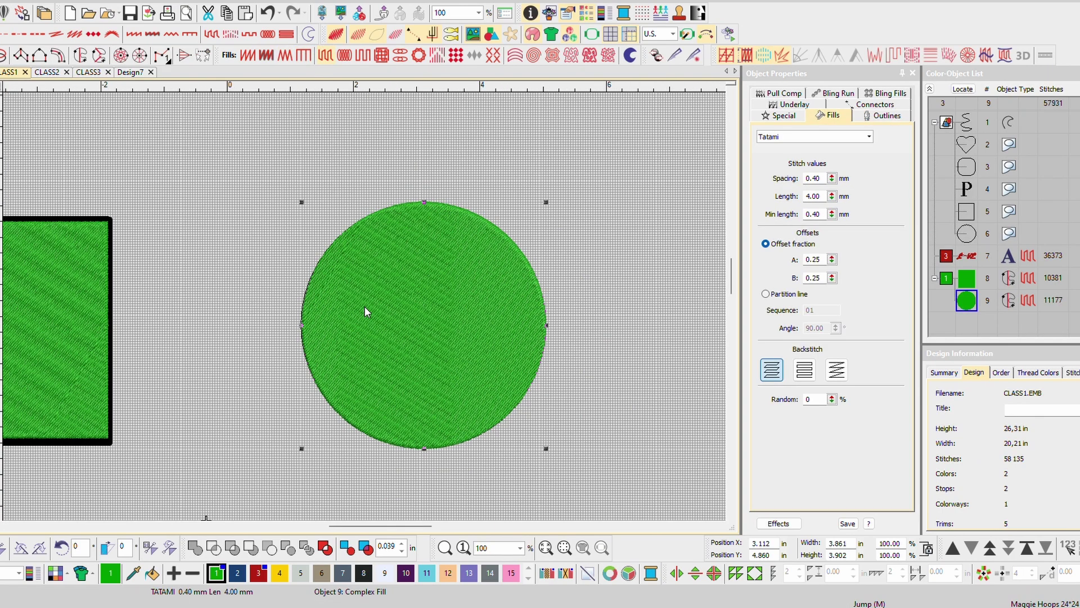
{"action": "scroll", "coordinate": [363, 306], "scroll_direction": "down", "scroll_amount": 3}
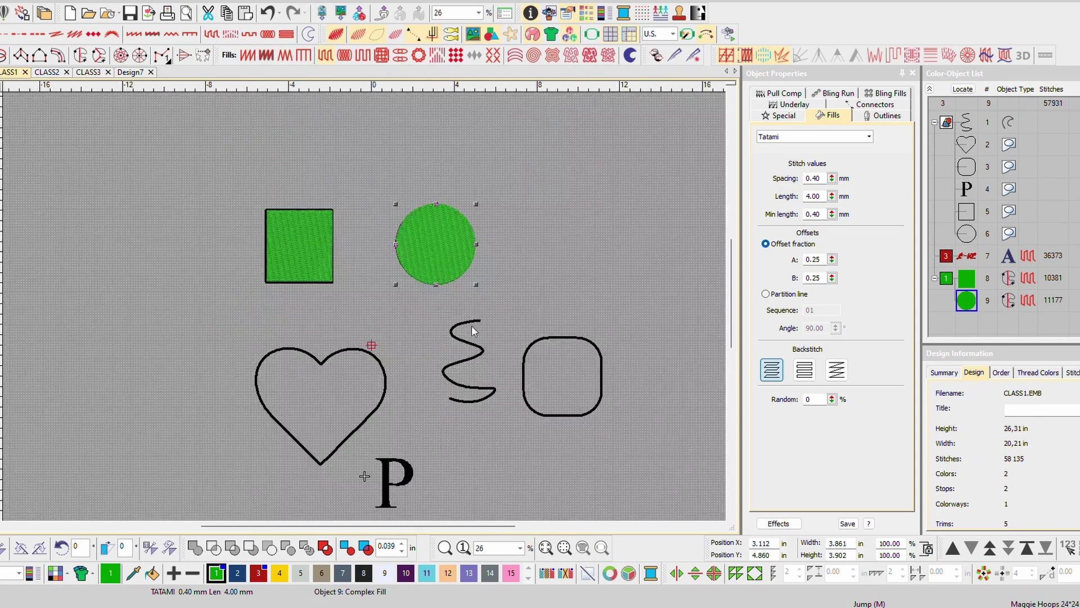
Step: Move the rounded-square template up beside the filled circle, to about X 10.03 in, Y 5.05 in
{"action": "left_click", "coordinate": [550, 338]}
{"action": "left_click_drag", "start_coordinate": [551, 337], "coordinate": [555, 248]}
{"action": "scroll", "coordinate": [364, 306], "scroll_direction": "up", "scroll_amount": 4}
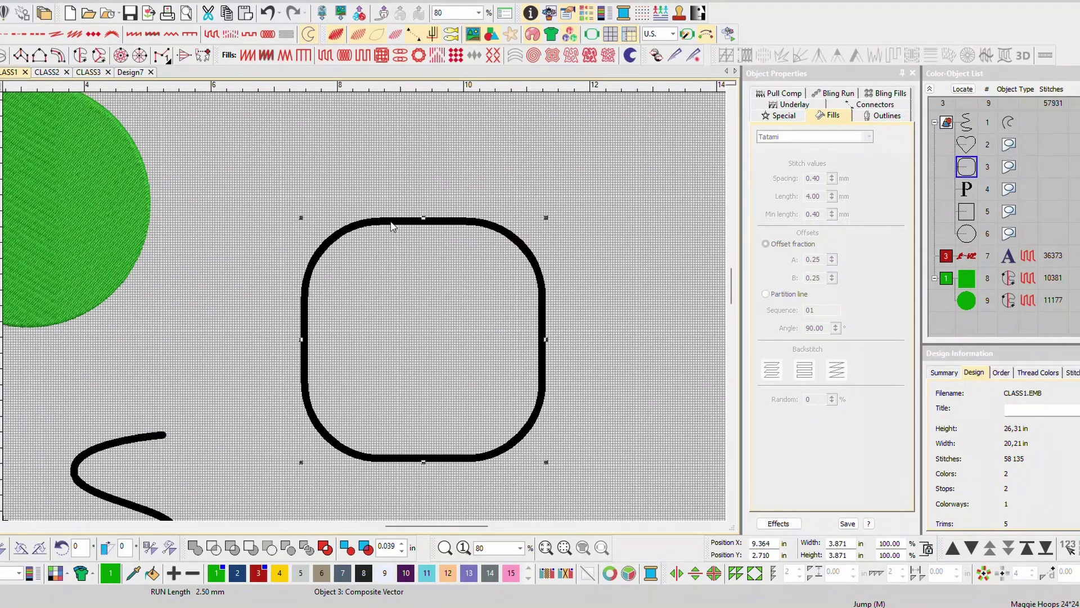
{"action": "left_click_drag", "start_coordinate": [392, 226], "coordinate": [360, 135]}
{"action": "scroll", "coordinate": [364, 306], "scroll_direction": "down", "scroll_amount": 2}
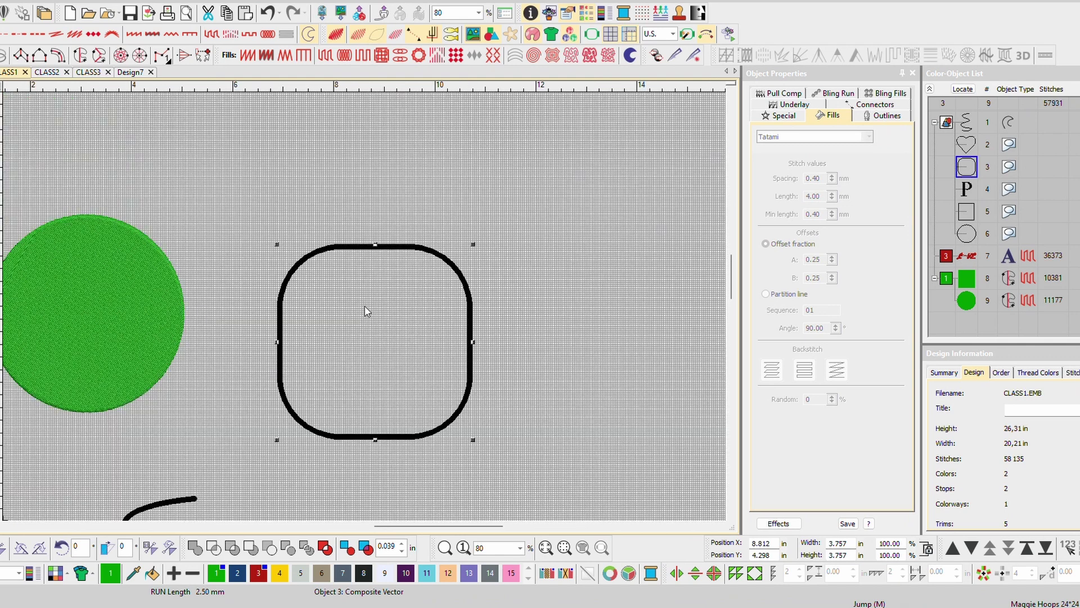
{"action": "left_click_drag", "start_coordinate": [345, 267], "coordinate": [394, 236]}
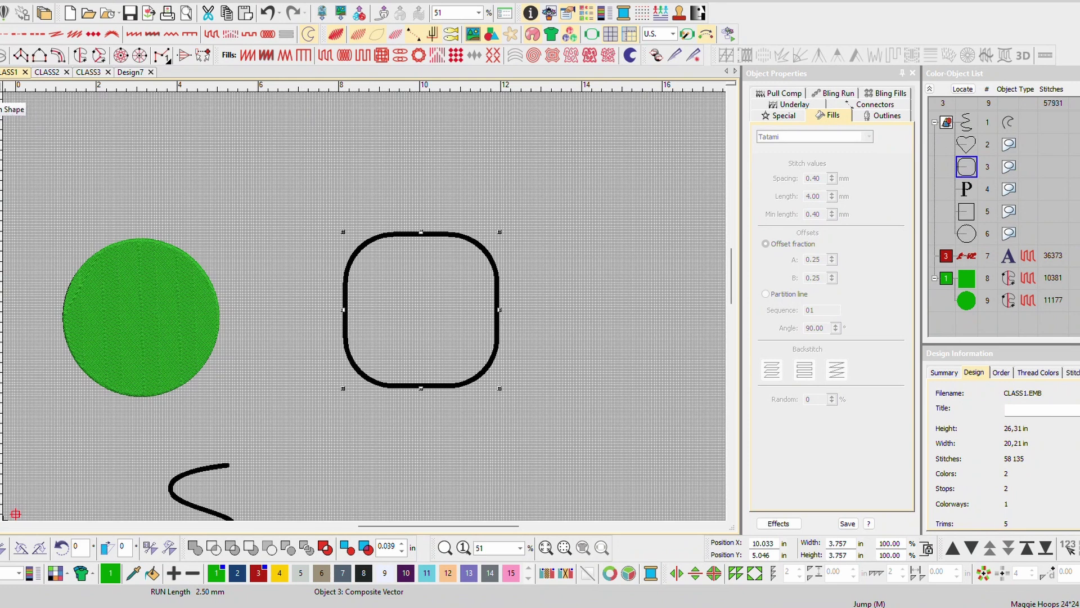
Step: Start digitizing a closed shape over the rounded-square template, placing nodes along its top edge and around its upper-right corner
{"action": "left_click", "coordinate": [1, 102]}
{"action": "scroll", "coordinate": [366, 307], "scroll_direction": "up", "scroll_amount": 6}
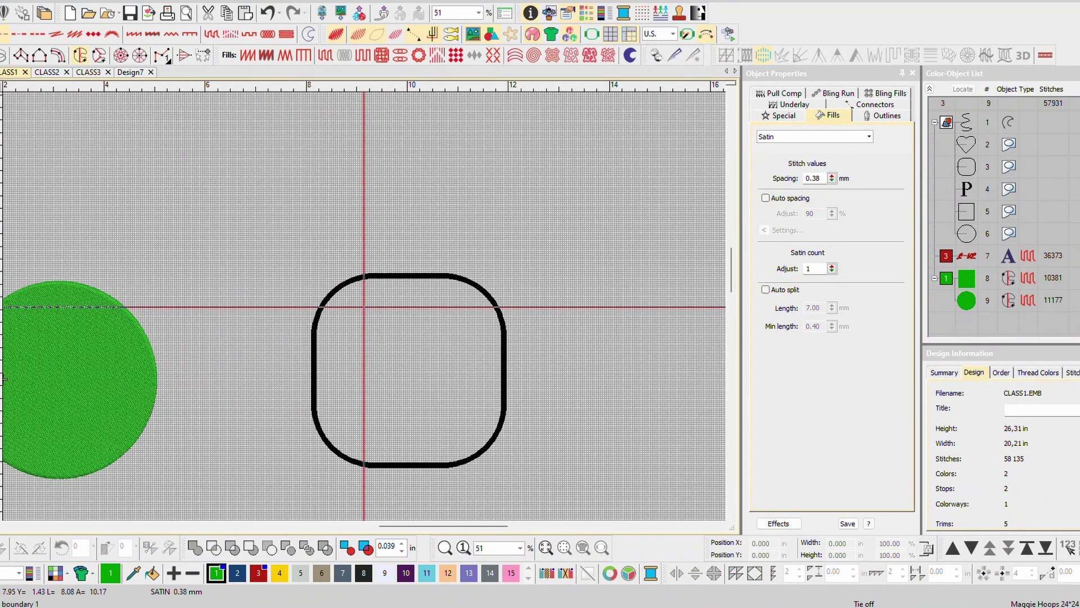
{"action": "scroll", "coordinate": [415, 281], "scroll_direction": "up", "scroll_amount": 4}
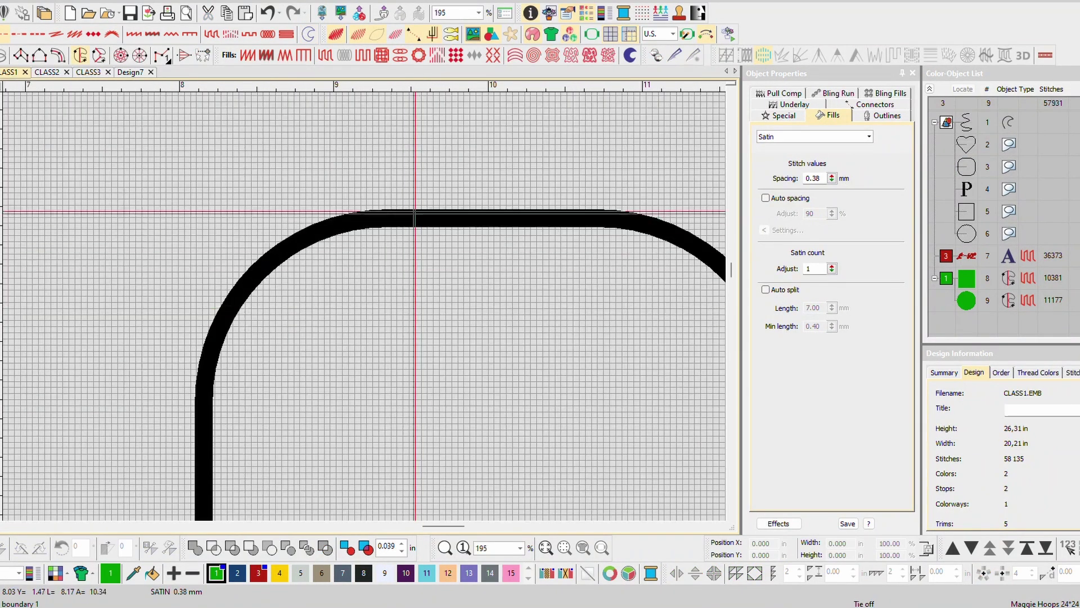
{"action": "left_click", "coordinate": [384, 217]}
{"action": "left_click", "coordinate": [610, 217]}
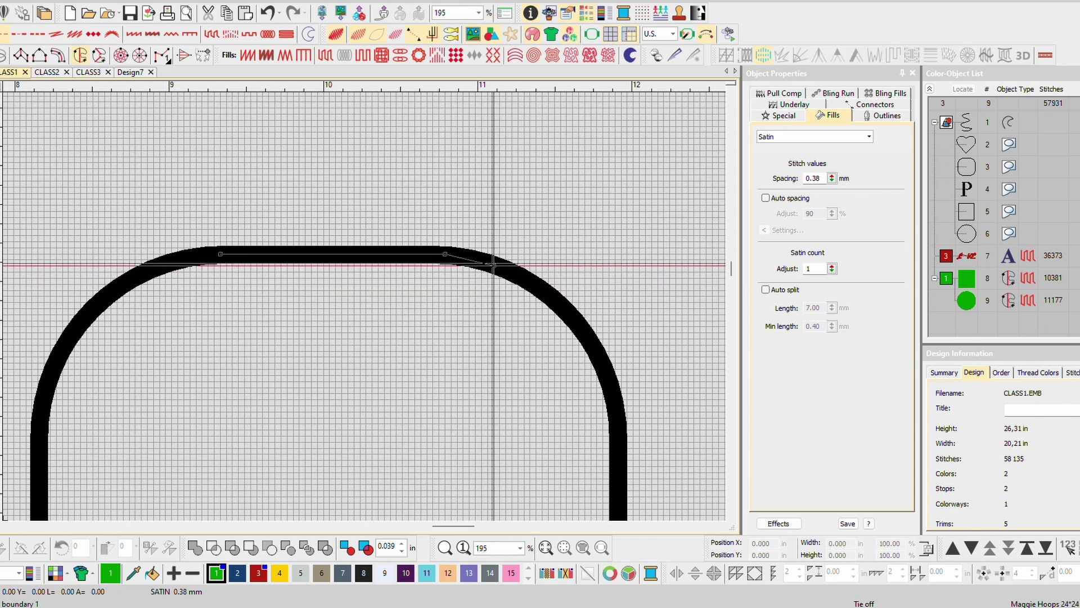
{"action": "left_click", "coordinate": [493, 265]}
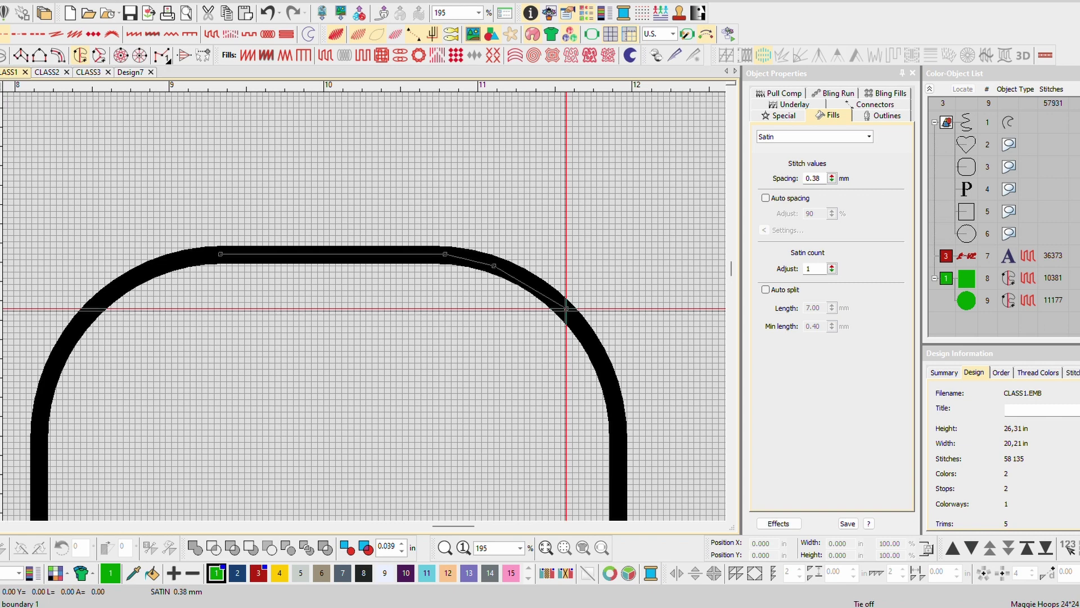
{"action": "left_click", "coordinate": [566, 308]}
{"action": "left_click", "coordinate": [610, 392]}
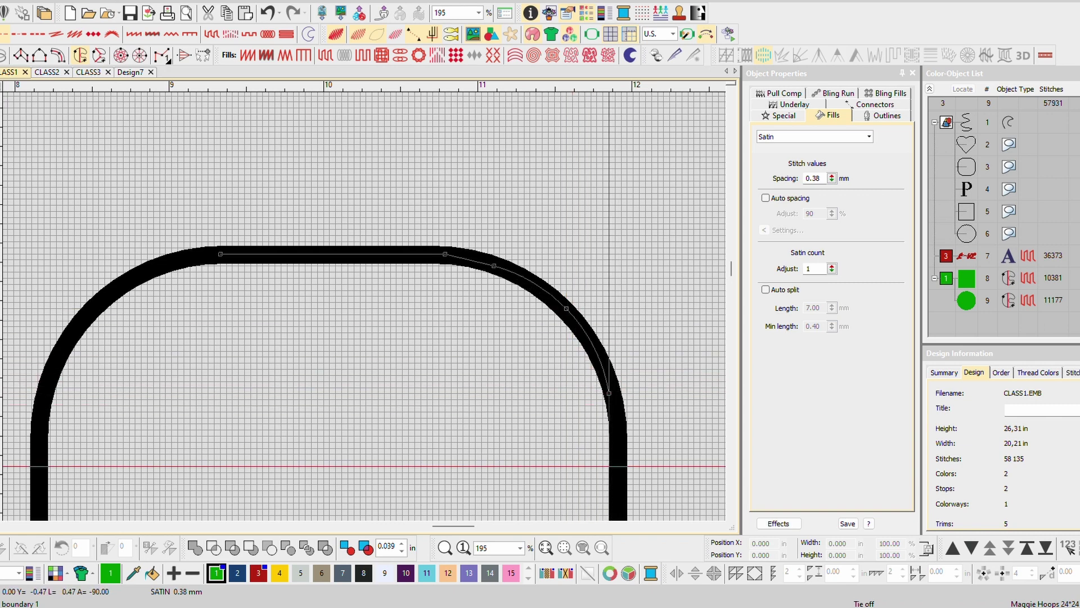
Step: Continue the closed outline down the rounded square's right side, around the lower-right corner and along the bottom edge
{"action": "scroll", "coordinate": [470, 461], "scroll_direction": "down", "scroll_amount": 2}
{"action": "scroll", "coordinate": [379, 402], "scroll_direction": "up", "scroll_amount": 3}
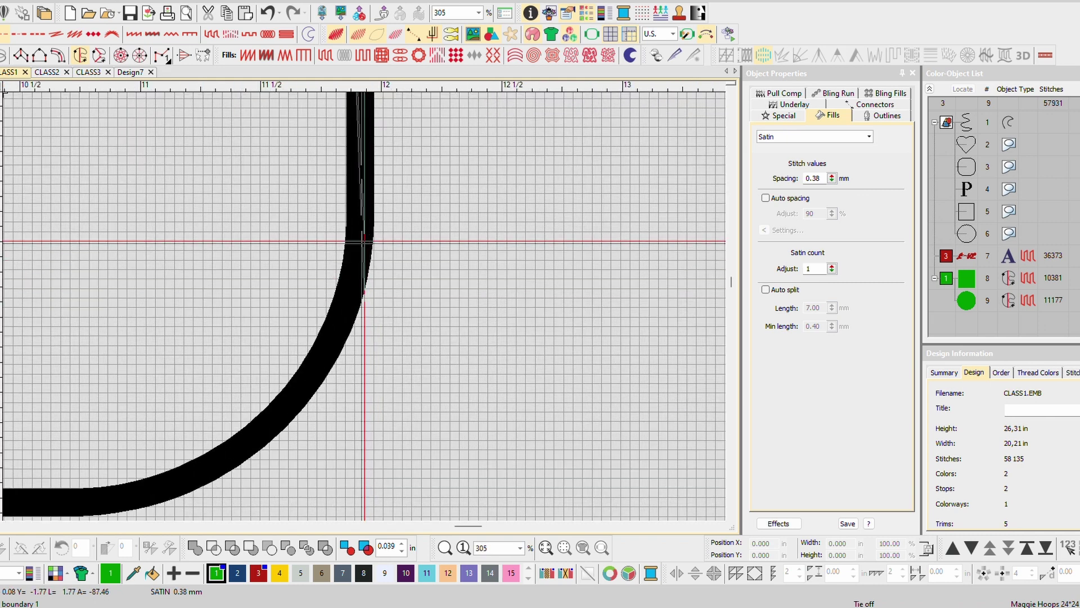
{"action": "left_click", "coordinate": [363, 242]}
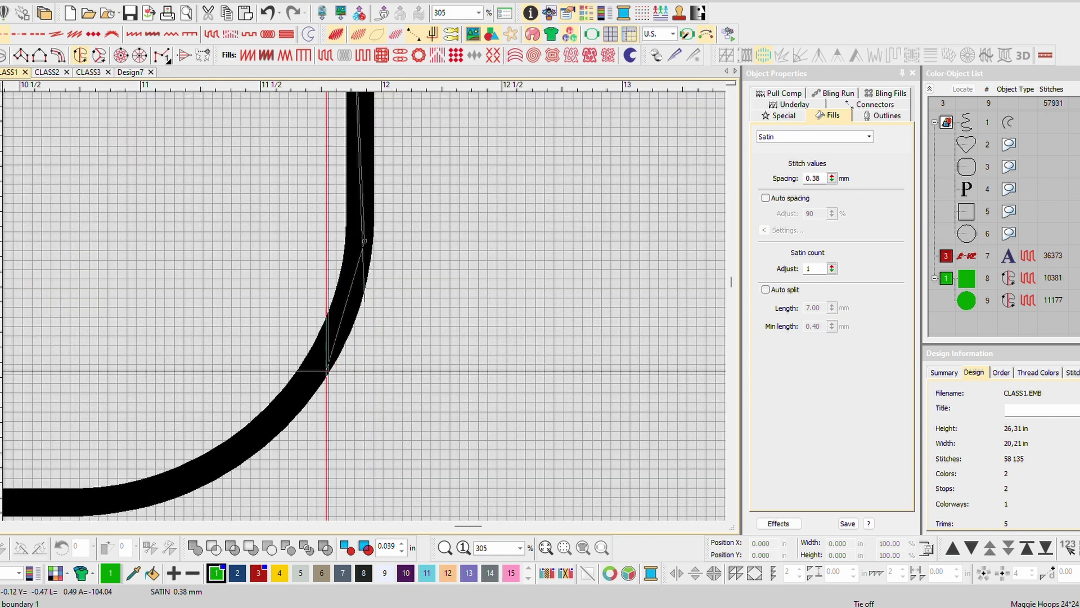
{"action": "left_click", "coordinate": [293, 398]}
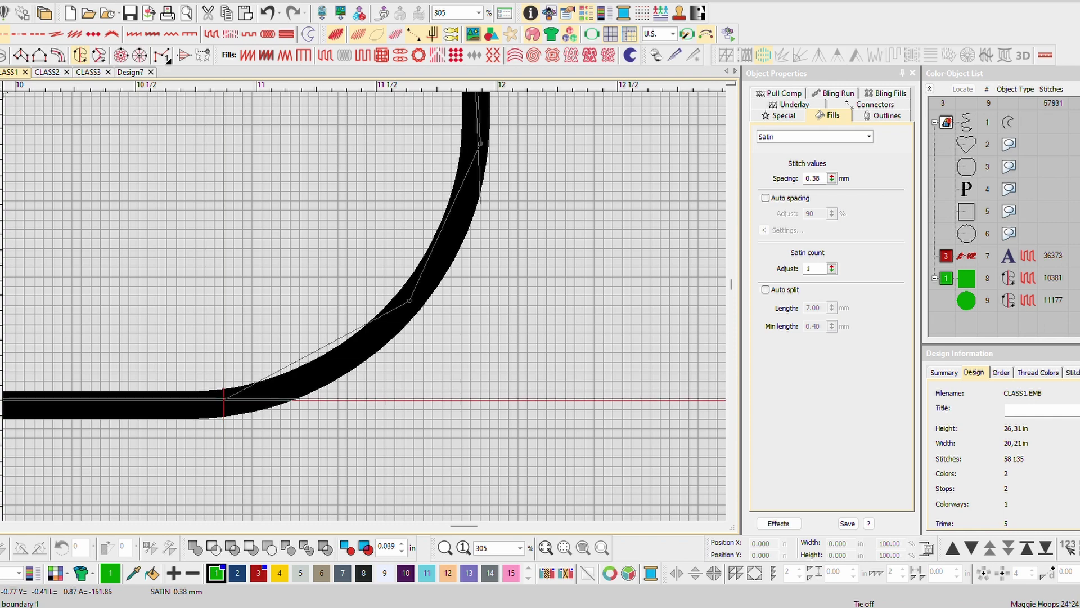
{"action": "left_click", "coordinate": [224, 399]}
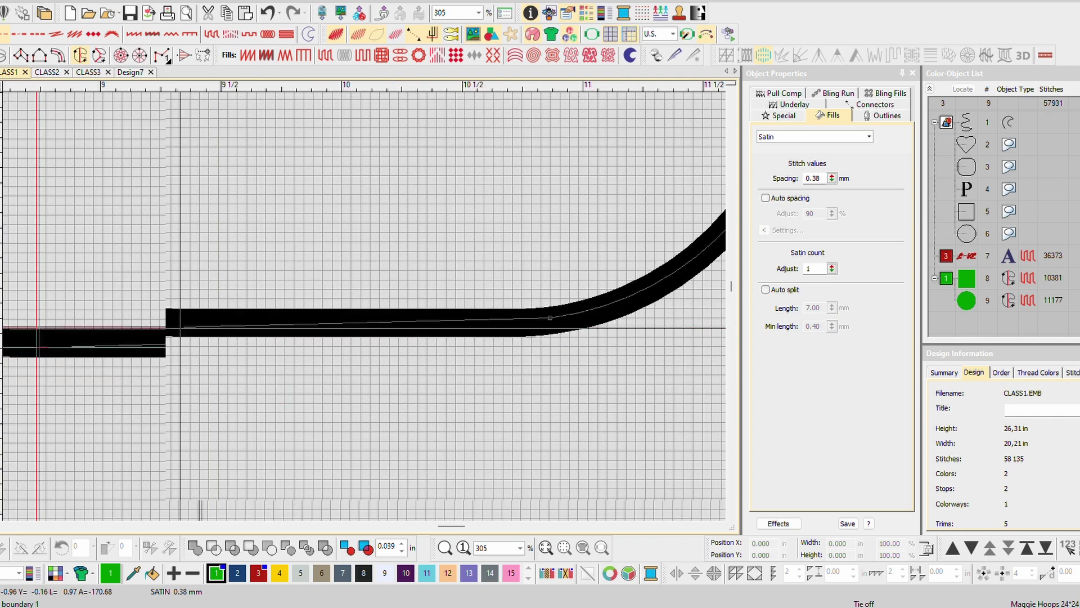
{"action": "left_click", "coordinate": [320, 310]}
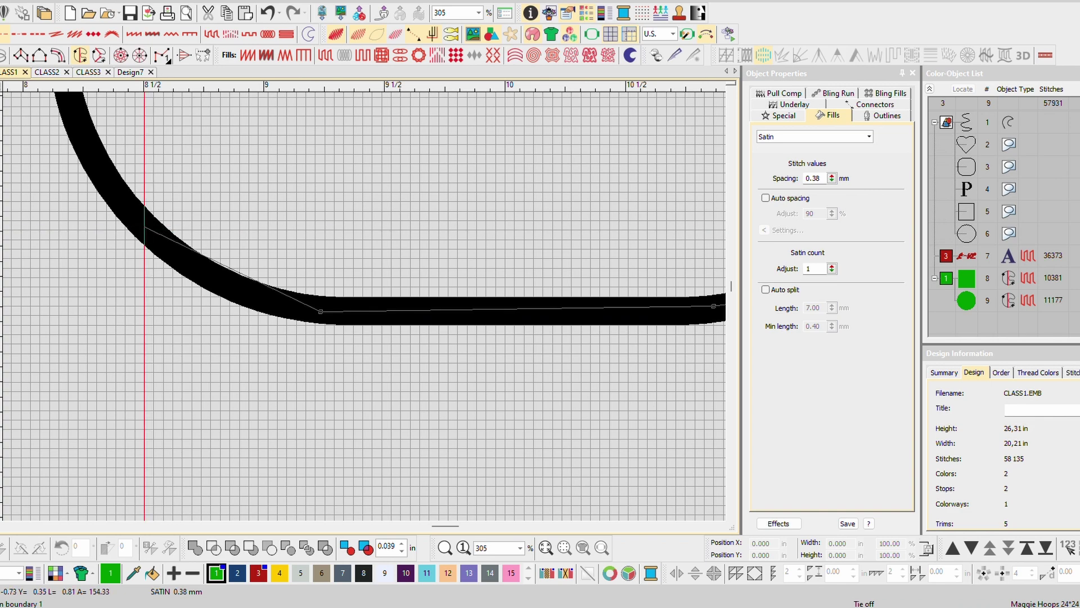
Step: Trace the rounded square's lower-left corner, left side and upper-left corner, and close the run-stitch outline, about 3.78 by 3.76 in
{"action": "left_click", "coordinate": [143, 228]}
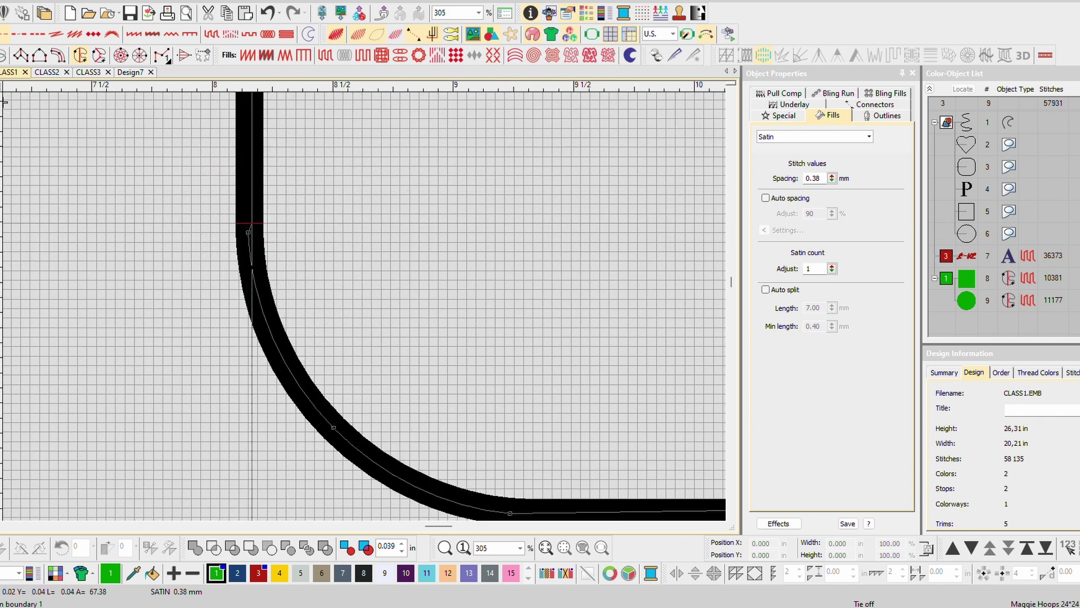
{"action": "left_click", "coordinate": [248, 232]}
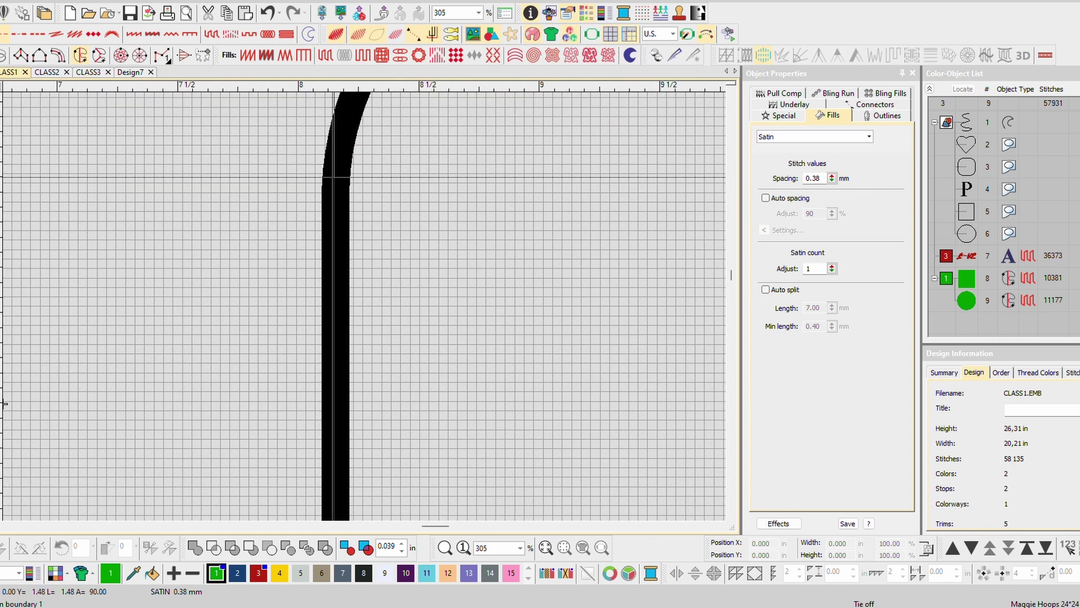
{"action": "scroll", "coordinate": [334, 177], "scroll_direction": "down", "scroll_amount": 2}
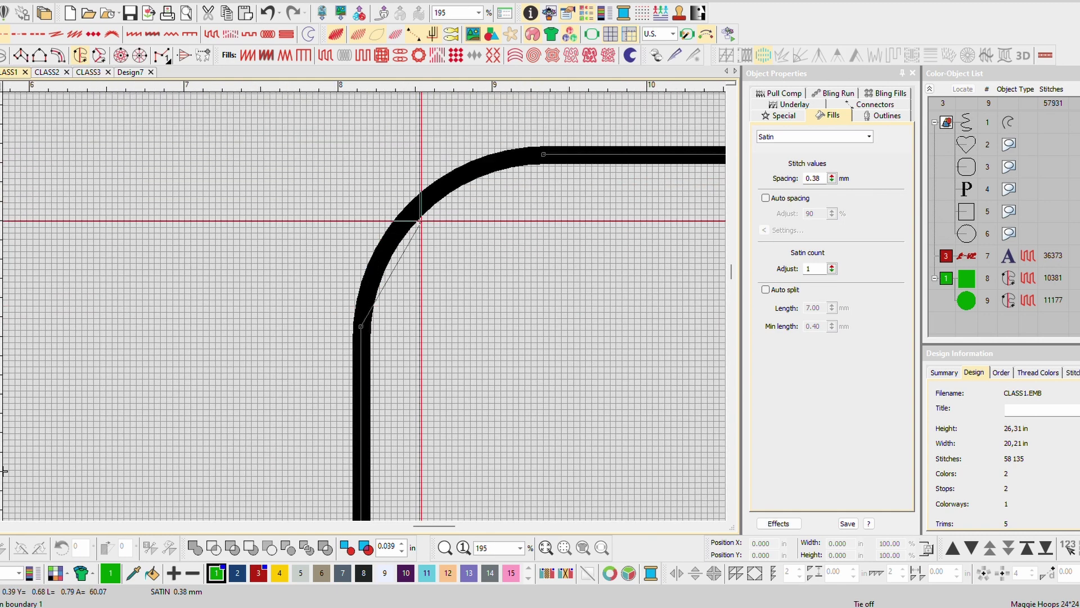
{"action": "left_click", "coordinate": [410, 209]}
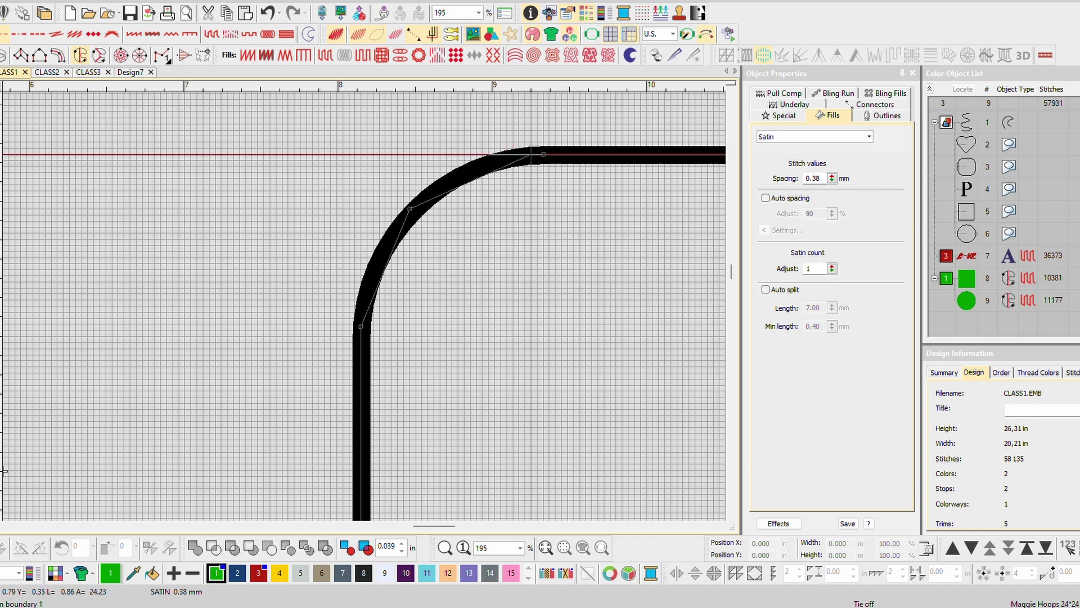
{"action": "left_click", "coordinate": [537, 153]}
{"action": "key", "text": "Return"}
Step: Leave digitizing and convert the traced rounded-square outline to a Tatami fill
{"action": "scroll", "coordinate": [362, 332], "scroll_direction": "down", "scroll_amount": 3}
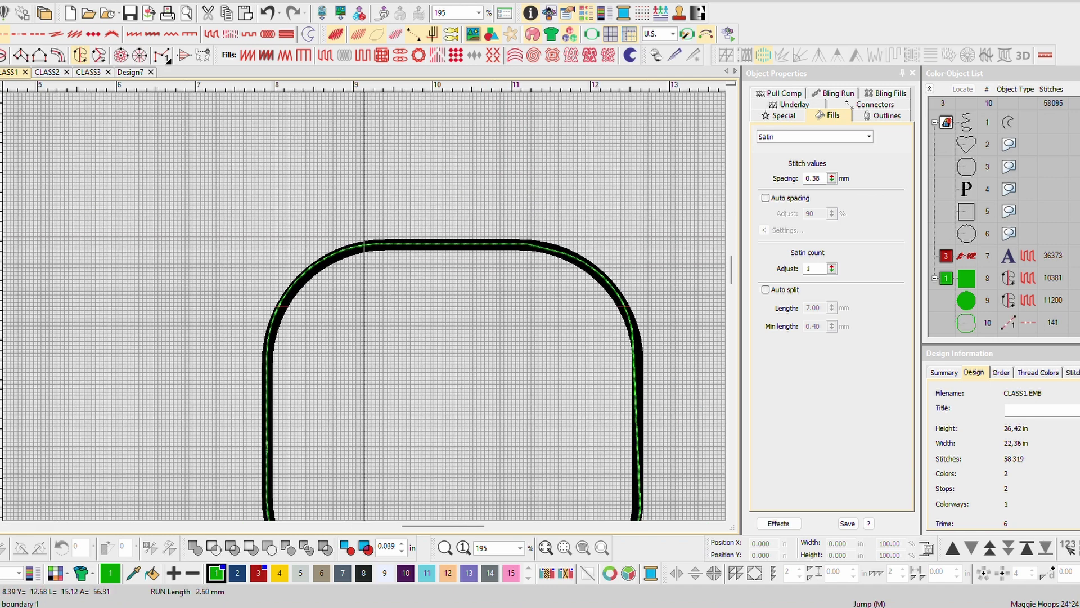
{"action": "scroll", "coordinate": [363, 332], "scroll_direction": "down", "scroll_amount": 2}
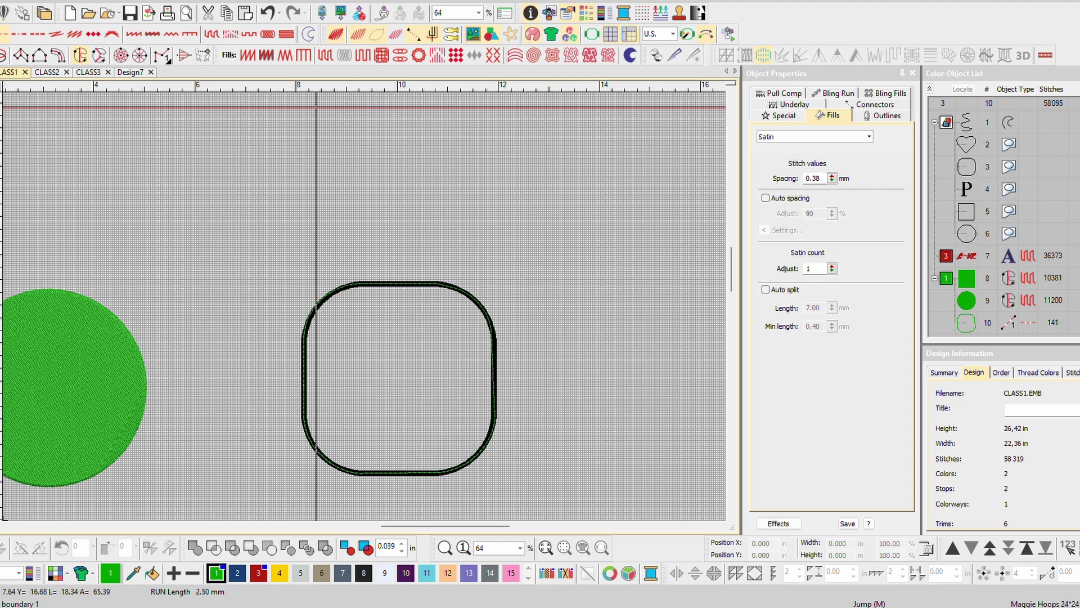
{"action": "key", "text": "Escape"}
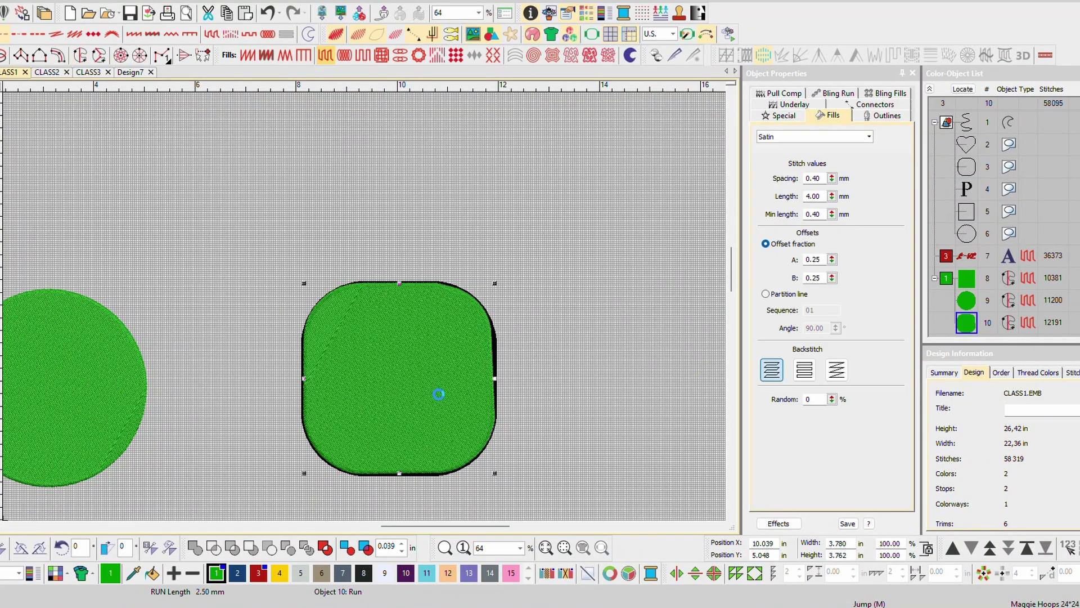
{"action": "scroll", "coordinate": [365, 307], "scroll_direction": "down", "scroll_amount": 2}
{"action": "scroll", "coordinate": [365, 313], "scroll_direction": "down", "scroll_amount": 2}
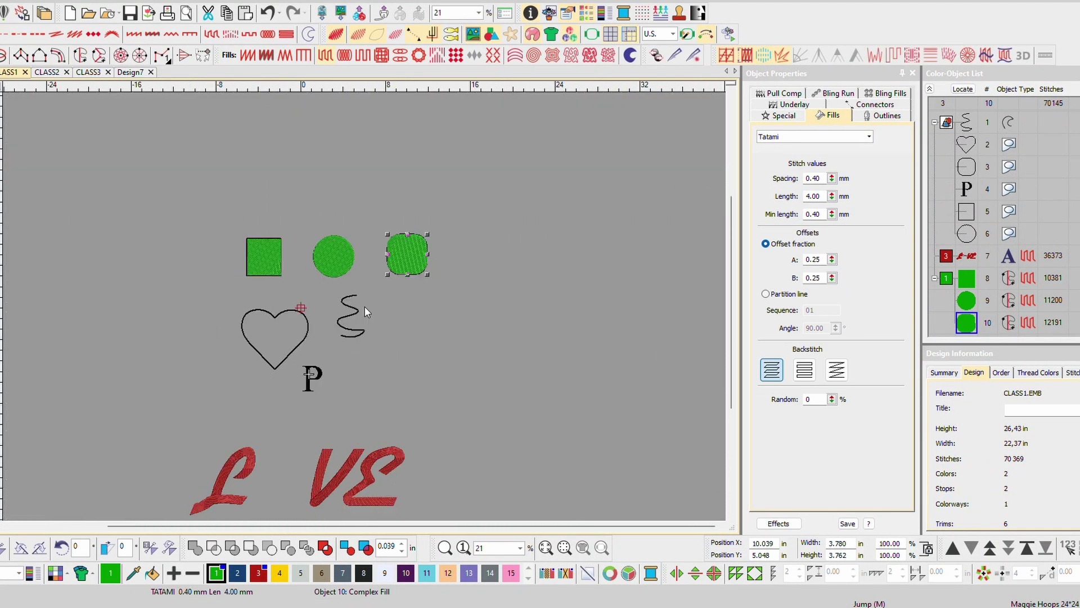
Step: Start digitizing an open shape over the squiggle template, placing nodes from its upper end toward the first bend
{"action": "scroll", "coordinate": [365, 308], "scroll_direction": "up", "scroll_amount": 4}
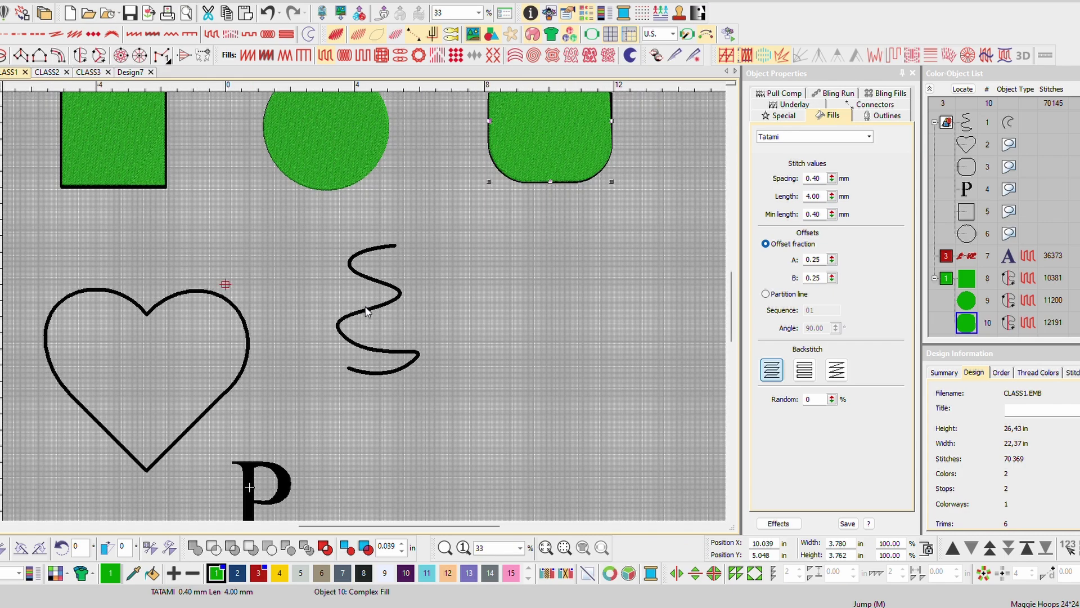
{"action": "scroll", "coordinate": [365, 309], "scroll_direction": "up", "scroll_amount": 4}
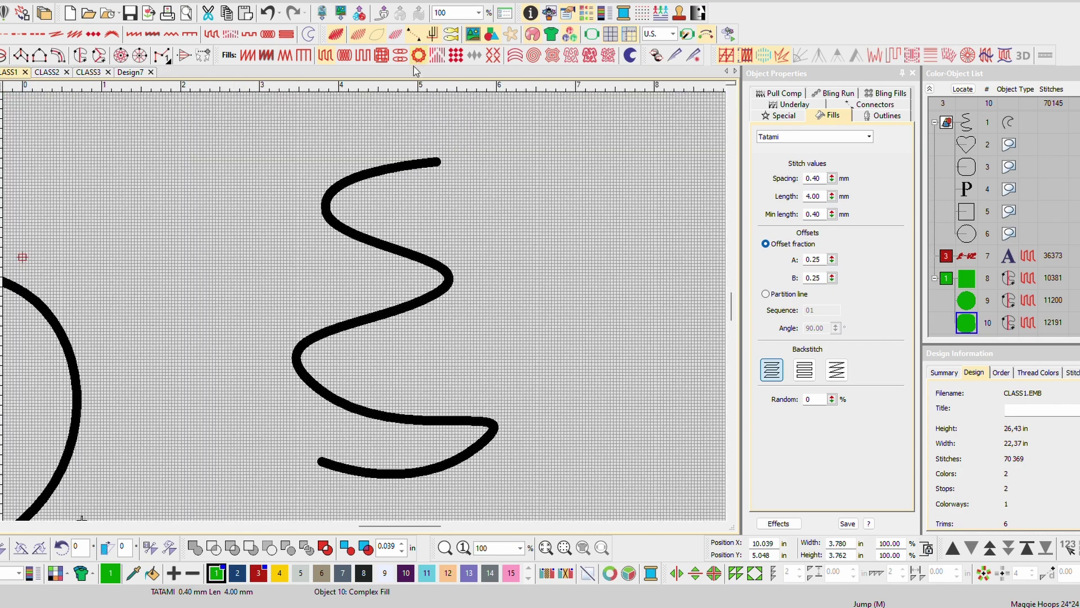
{"action": "scroll", "coordinate": [364, 309], "scroll_direction": "up", "scroll_amount": 4}
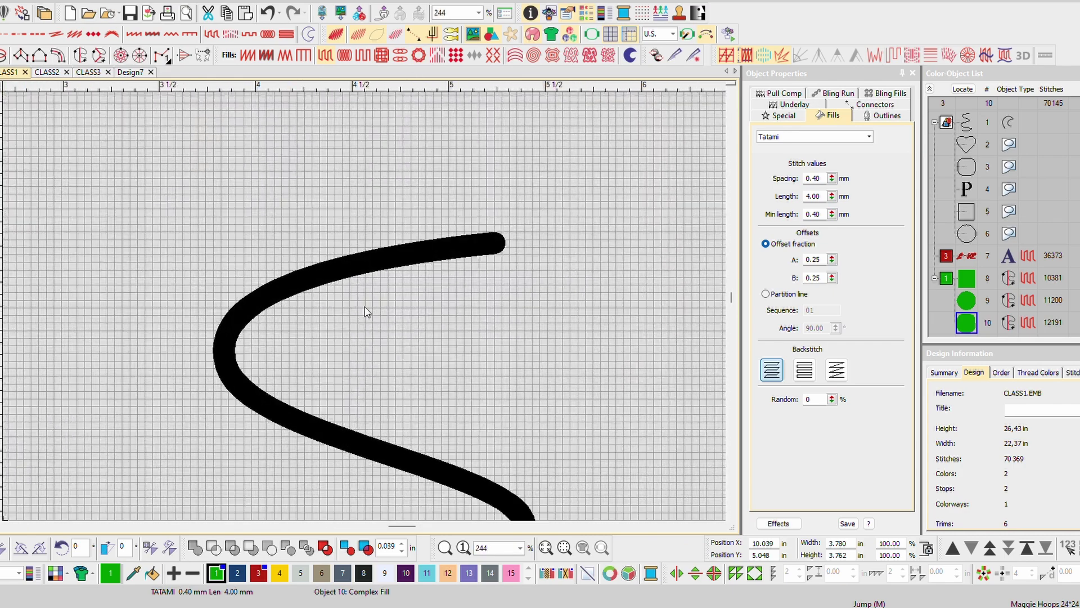
{"action": "scroll", "coordinate": [367, 311], "scroll_direction": "up", "scroll_amount": 3}
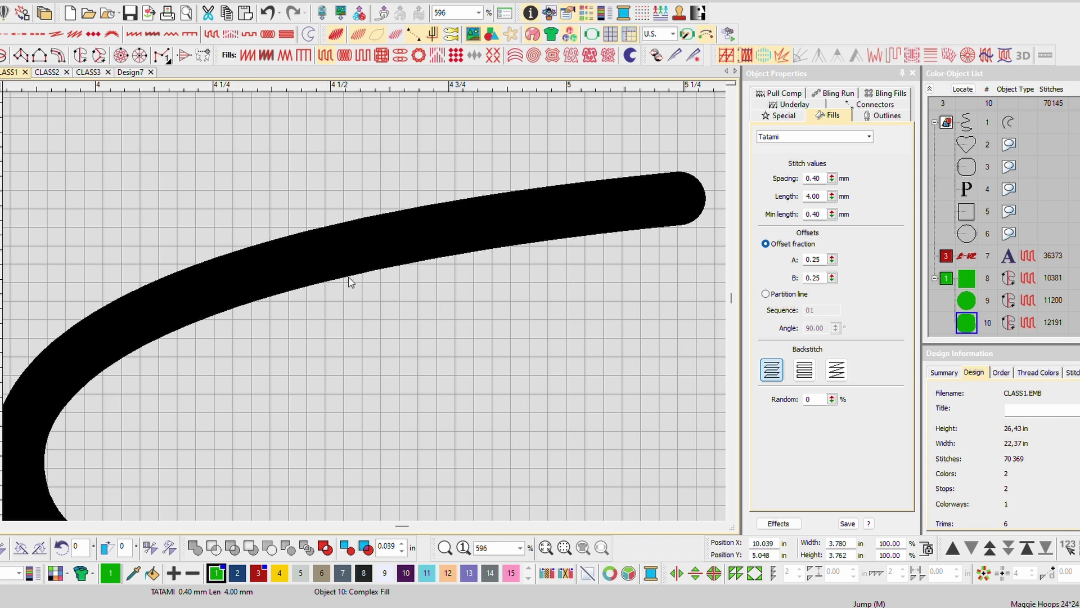
{"action": "scroll", "coordinate": [364, 306], "scroll_direction": "down", "scroll_amount": 1}
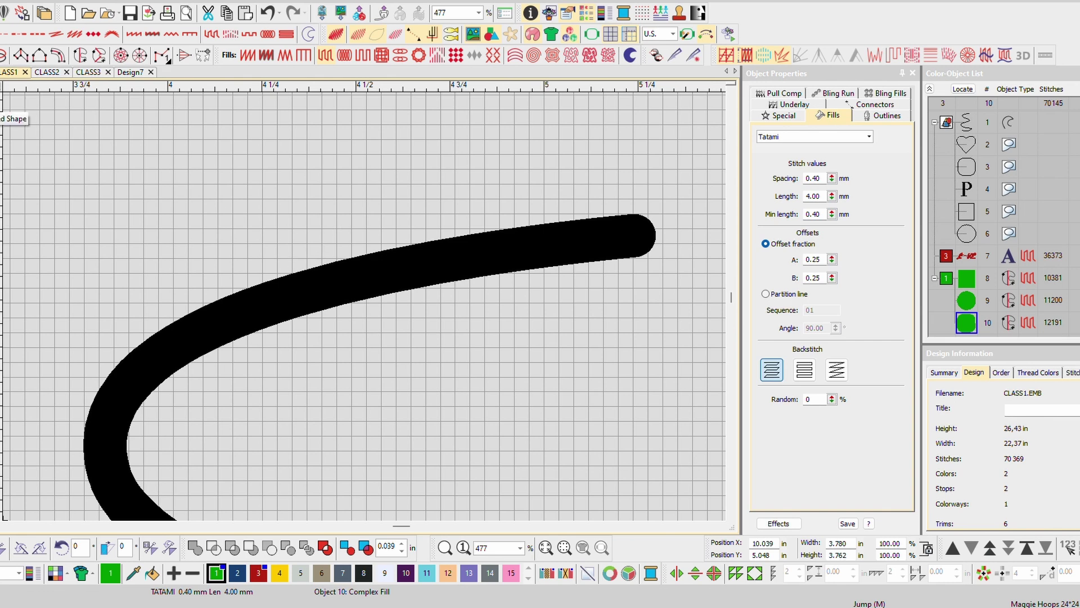
{"action": "left_click", "coordinate": [0, 99]}
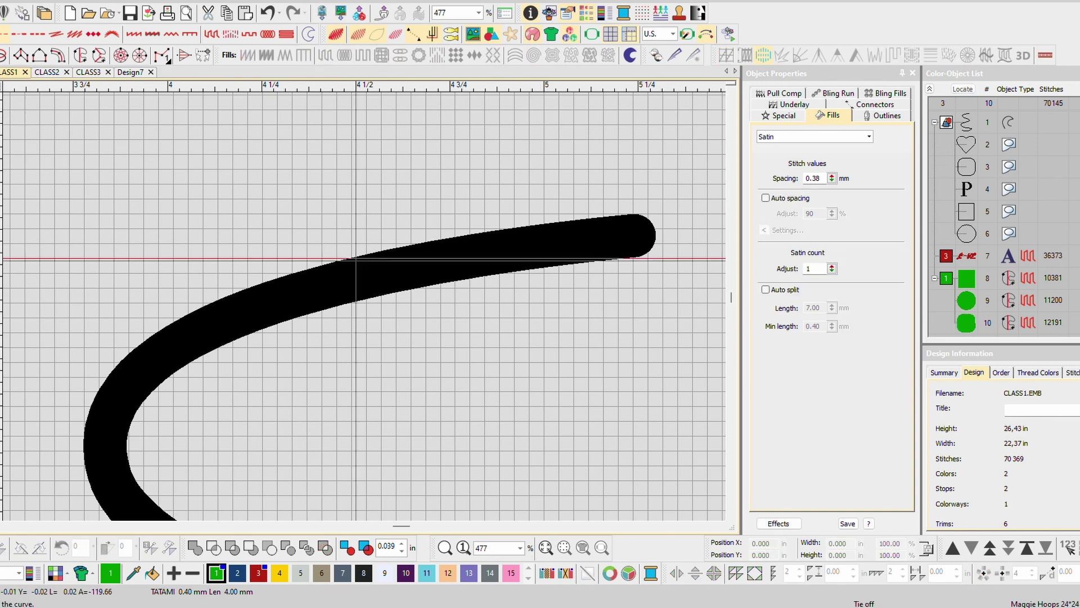
{"action": "left_click", "coordinate": [637, 234]}
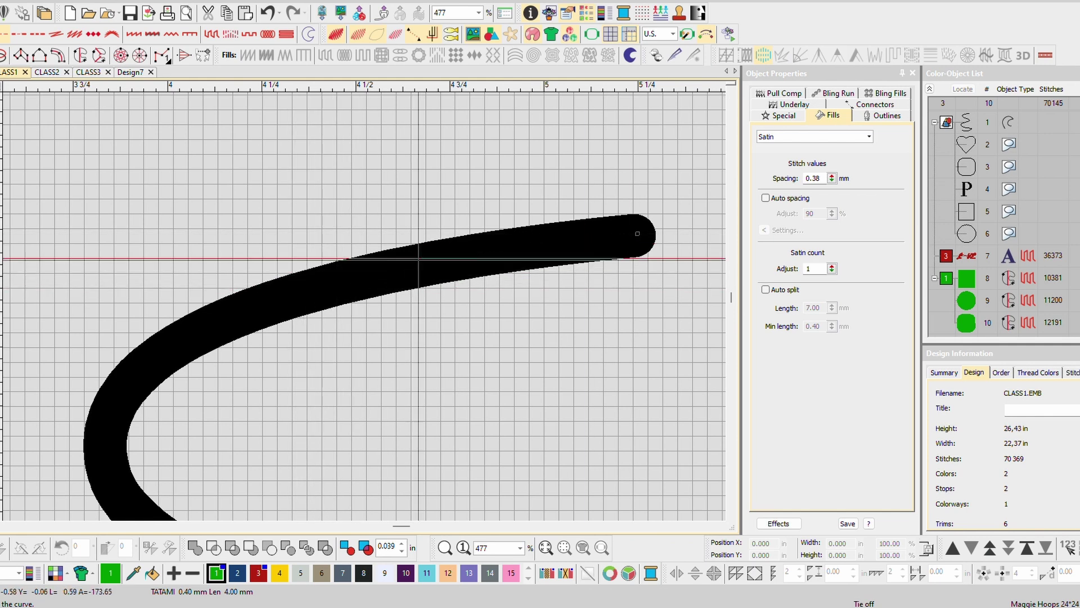
{"action": "left_click", "coordinate": [418, 258]}
{"action": "left_click", "coordinate": [247, 308]}
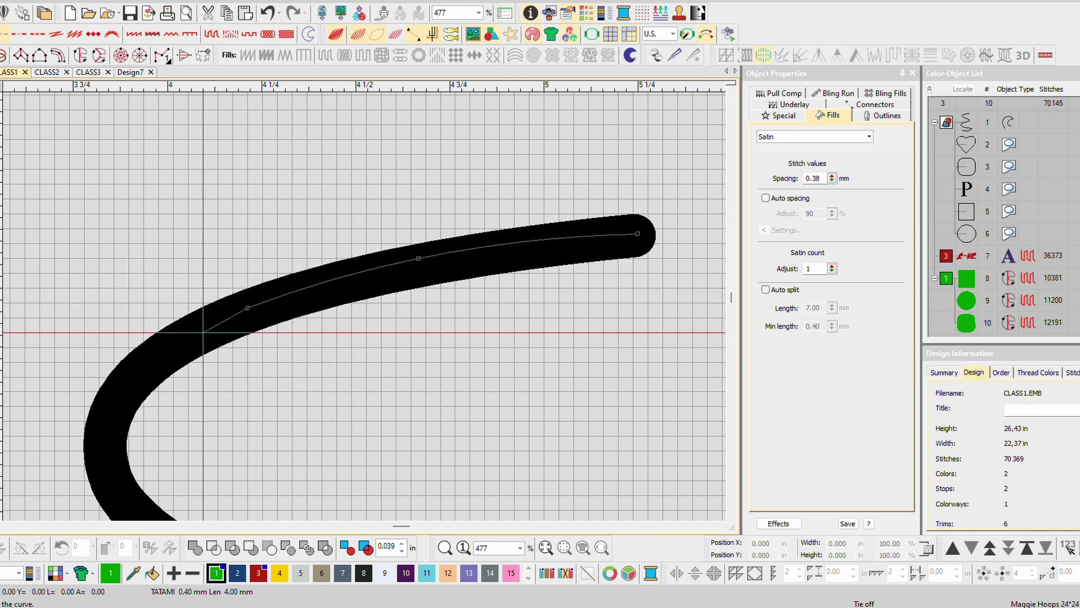
Step: Replace the misplaced node at the start of the squiggle's first bend and continue the open curve around that bend
{"action": "left_click", "coordinate": [137, 370]}
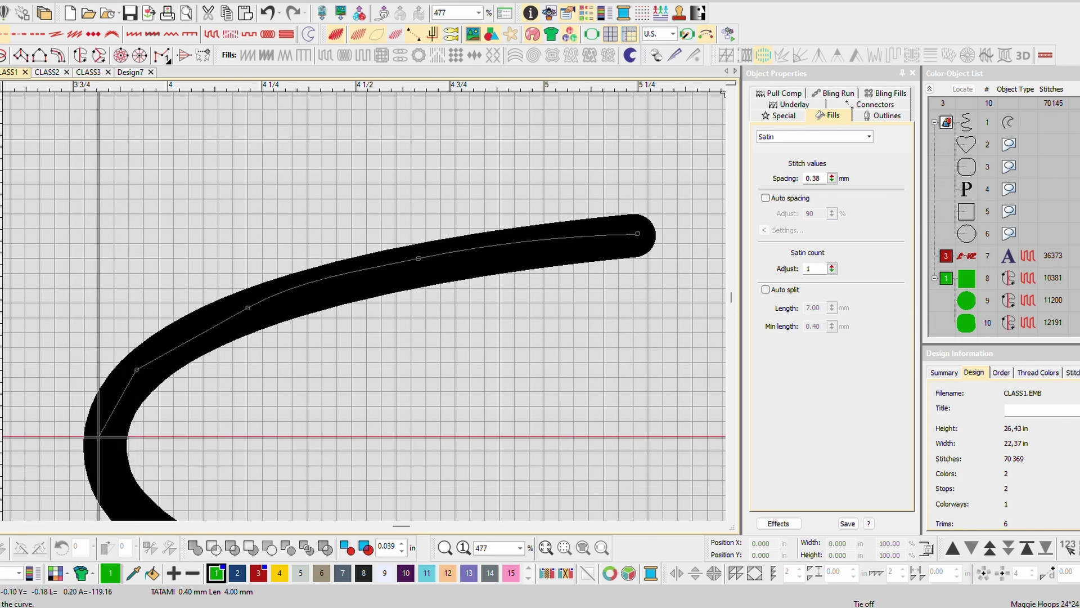
{"action": "key", "text": "BackSpace"}
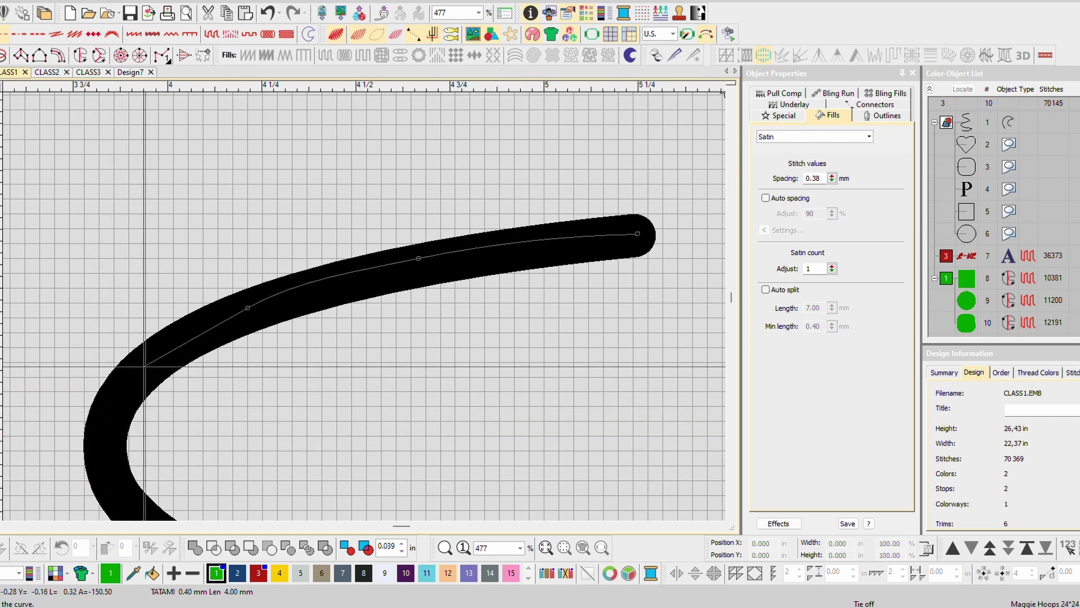
{"action": "right_click", "coordinate": [144, 366]}
{"action": "right_click", "coordinate": [99, 421]}
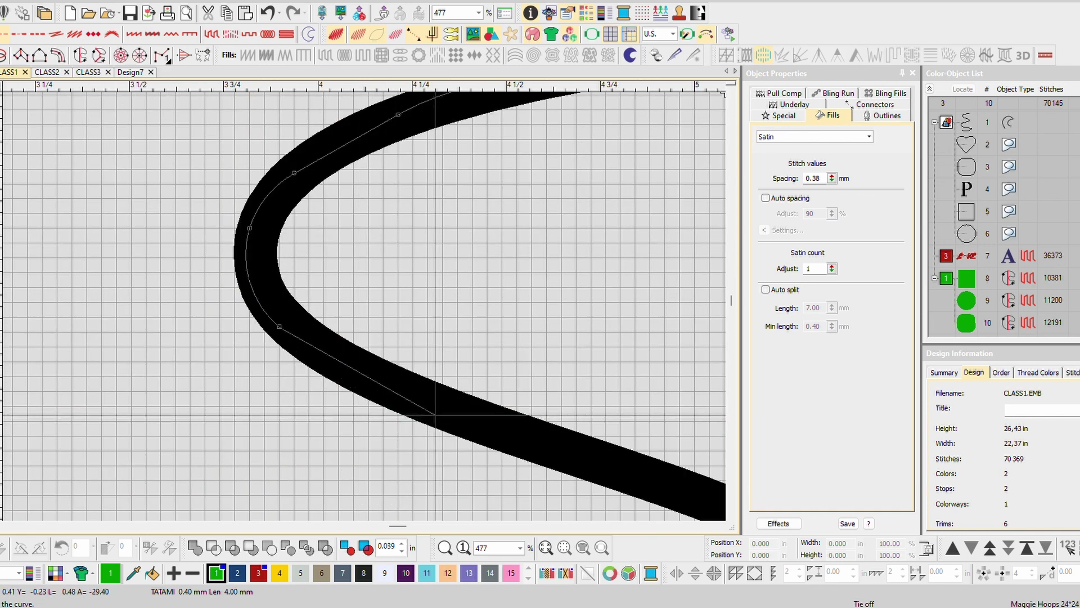
Step: Extend the open curve with nodes along the squiggle's diagonal stretch after the first bend
{"action": "left_click", "coordinate": [398, 391]}
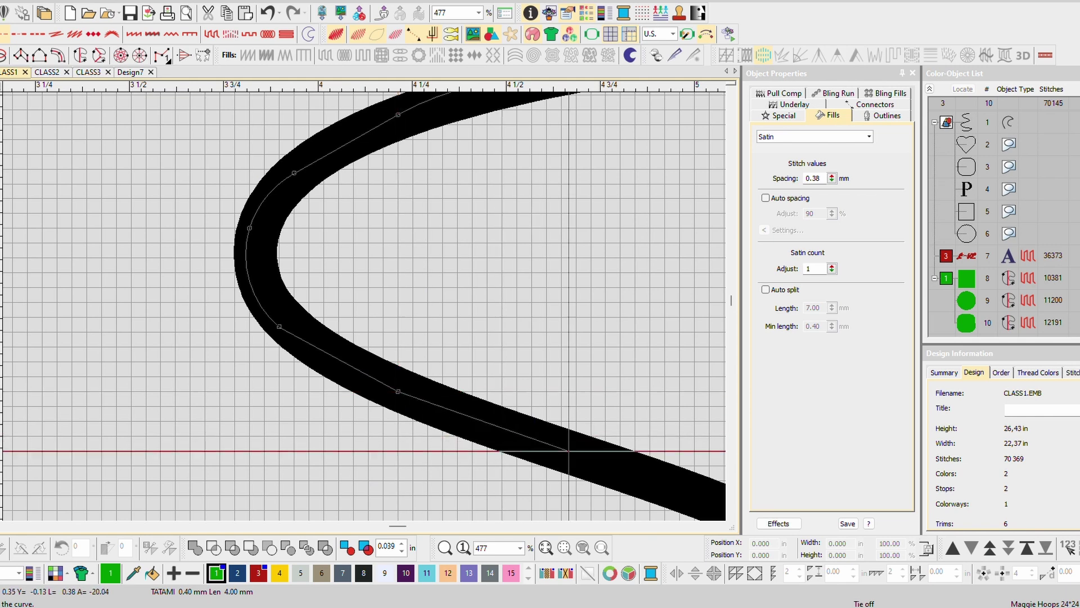
{"action": "left_click", "coordinate": [571, 456]}
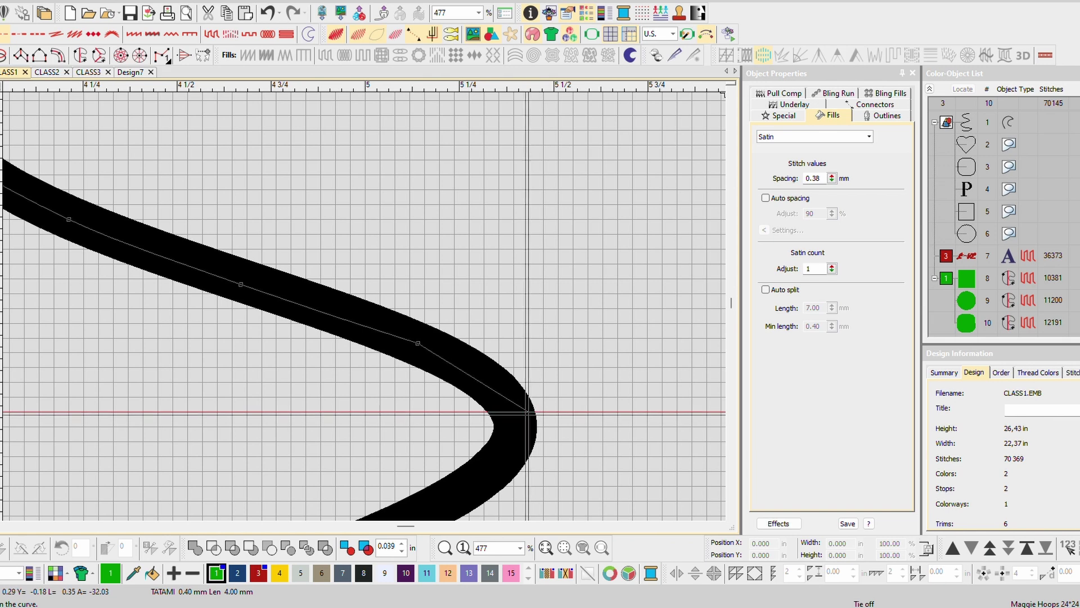
{"action": "left_click", "coordinate": [522, 417]}
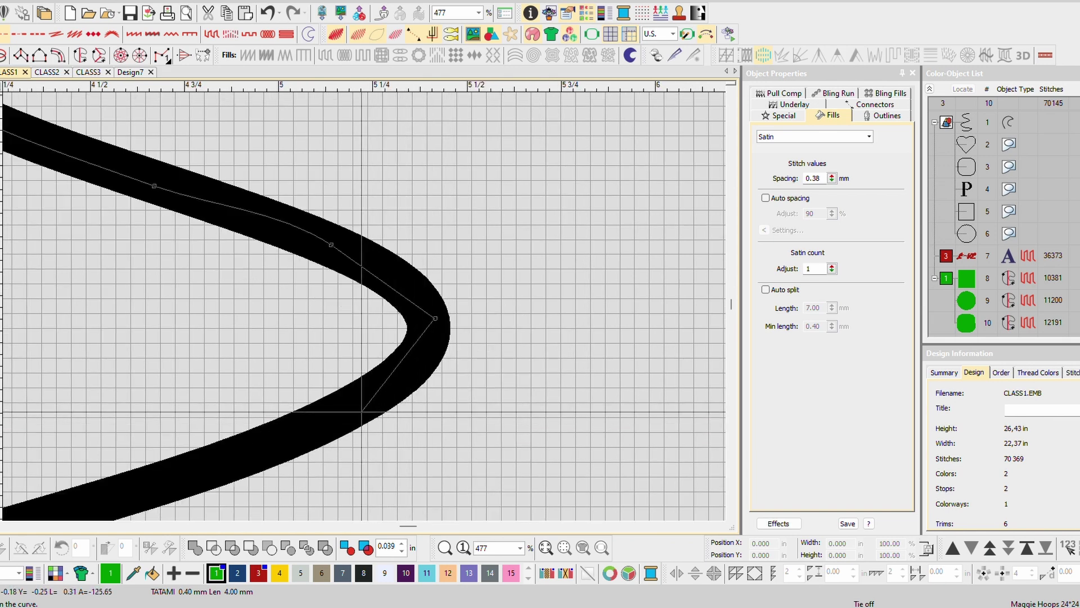
{"action": "left_click", "coordinate": [354, 411]}
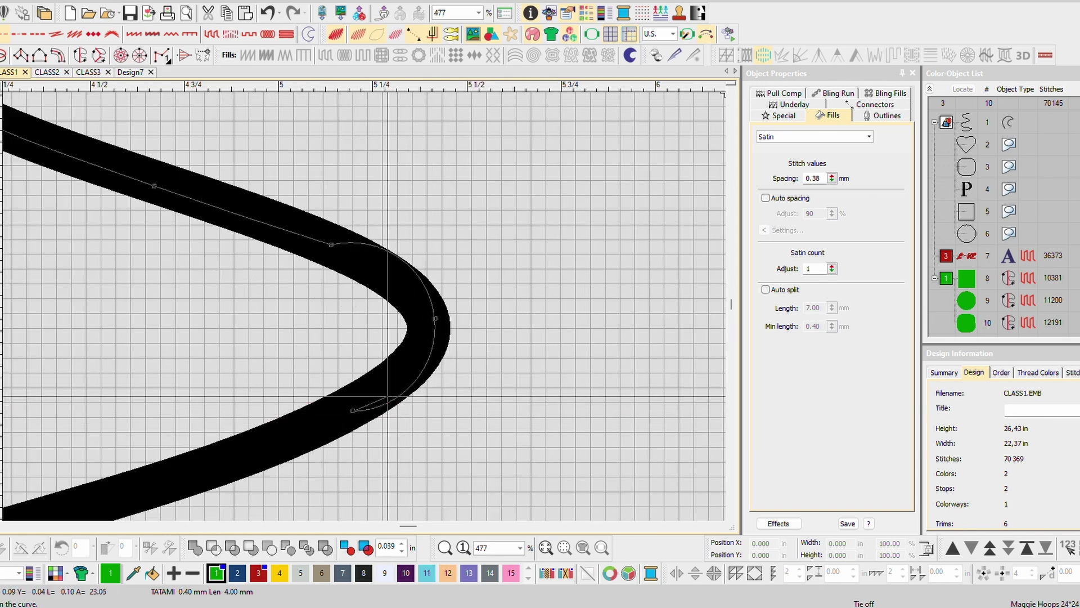
{"action": "key", "text": "BackSpace"}
{"action": "key", "text": "BackSpace"}
{"action": "key", "text": "BackSpace"}
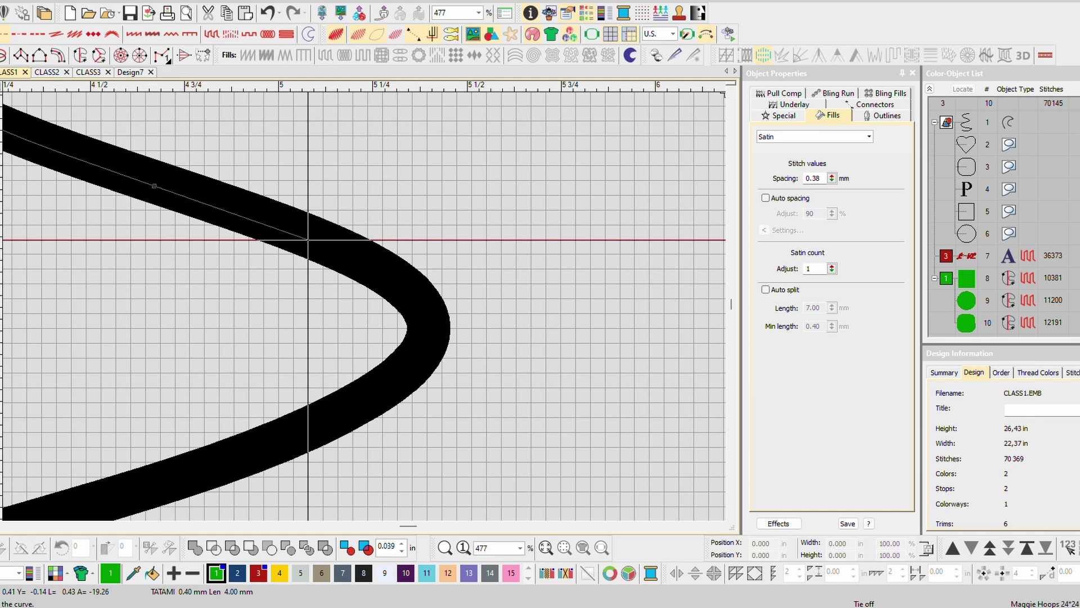
Step: Trace the open curve around the squiggle's second bend with closely spaced nodes along the template's centre
{"action": "left_click", "coordinate": [298, 233]}
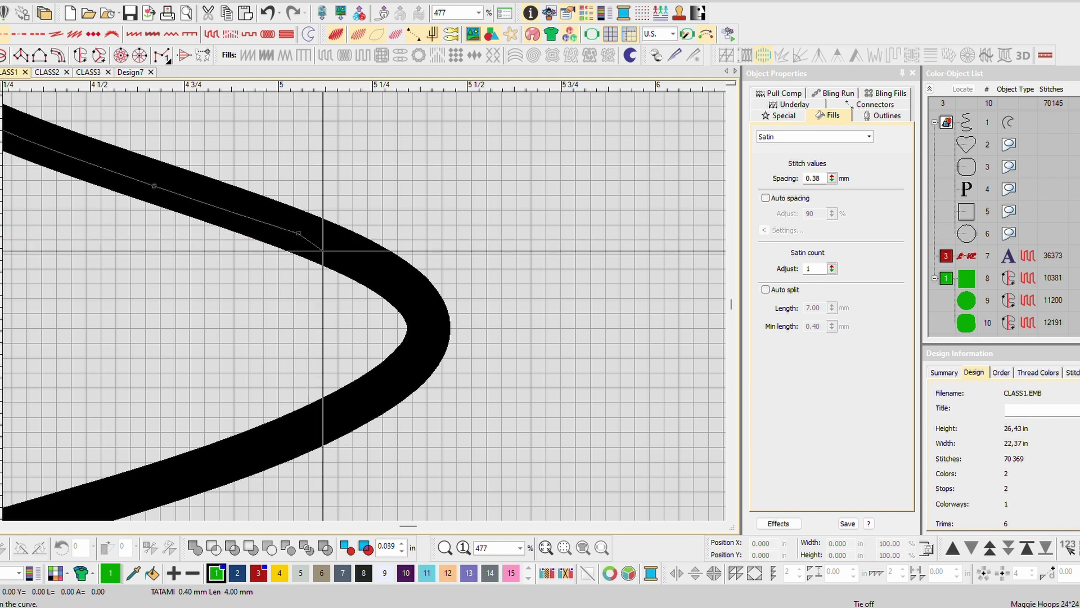
{"action": "left_click", "coordinate": [378, 269]}
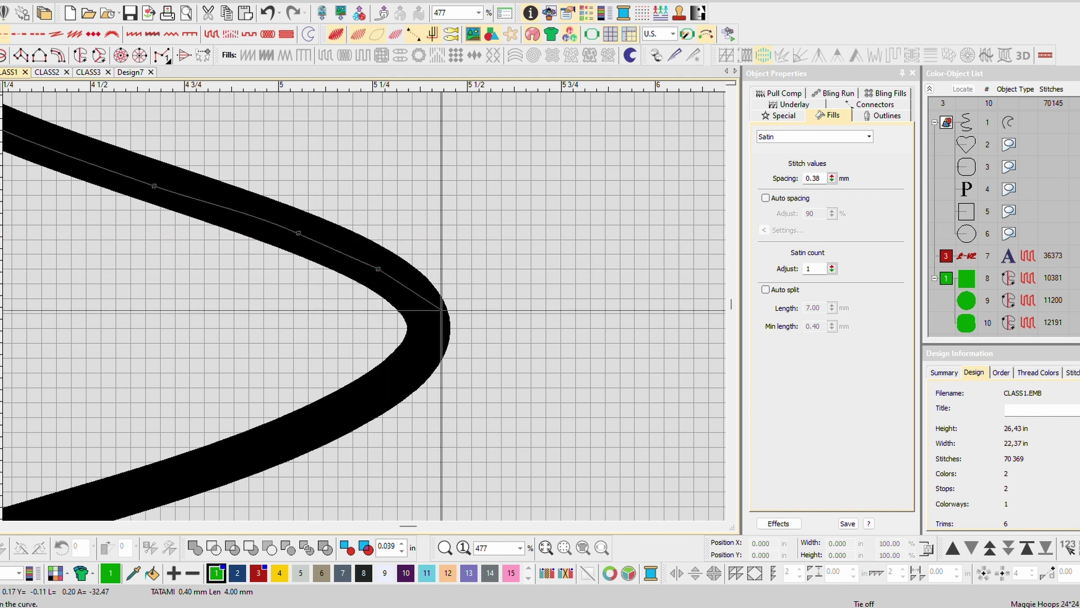
{"action": "left_click", "coordinate": [433, 313]}
{"action": "left_click", "coordinate": [378, 397]}
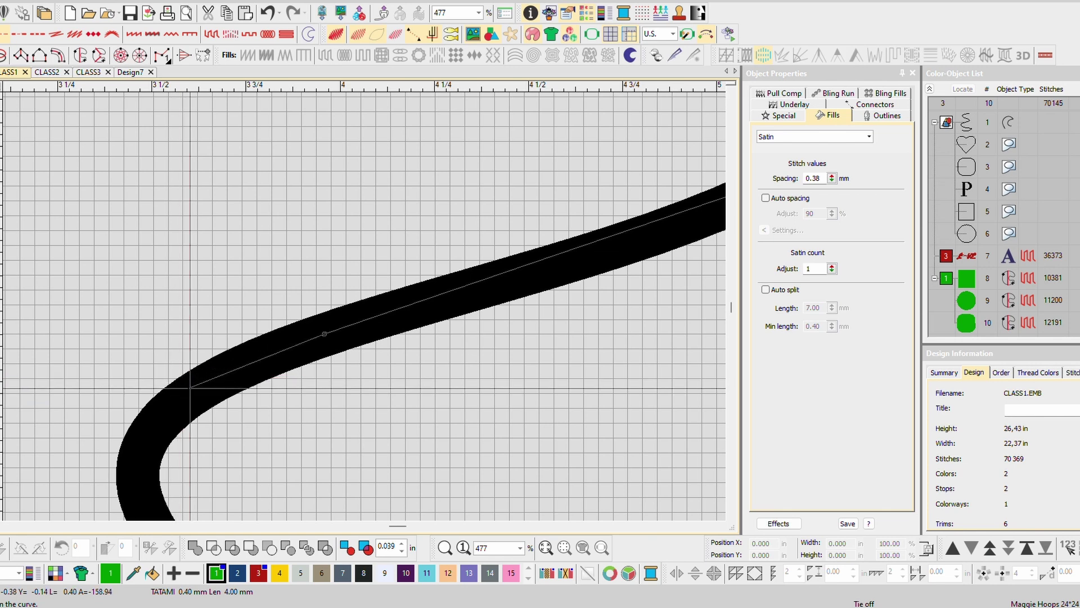
Step: Continue the open curve around the squiggle's third bend and along the nearly flat stretch after it
{"action": "left_click", "coordinate": [212, 378]}
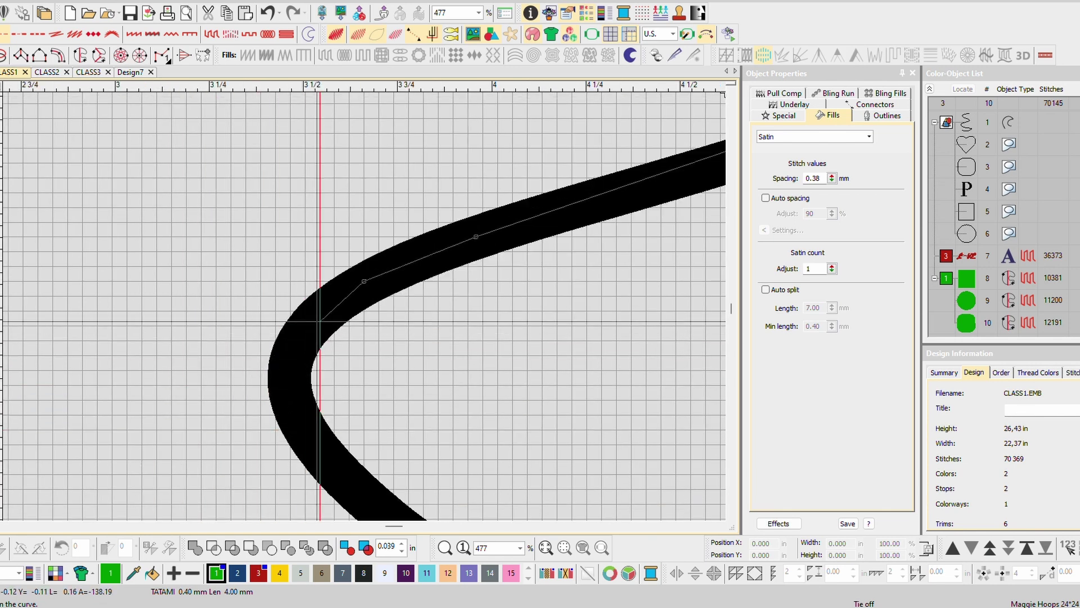
{"action": "left_click", "coordinate": [326, 307]}
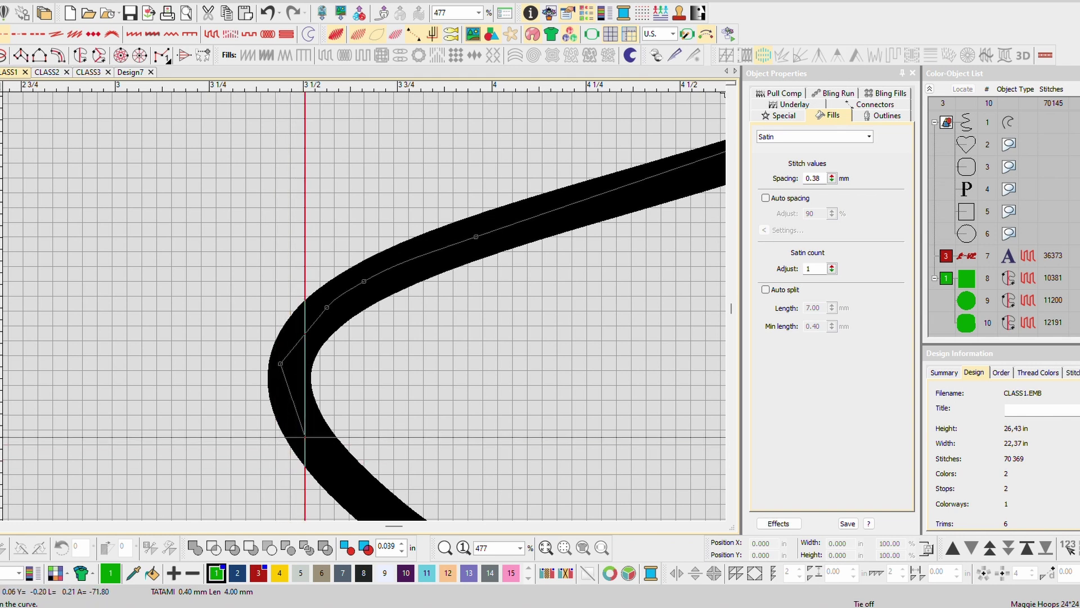
{"action": "left_click", "coordinate": [305, 436]}
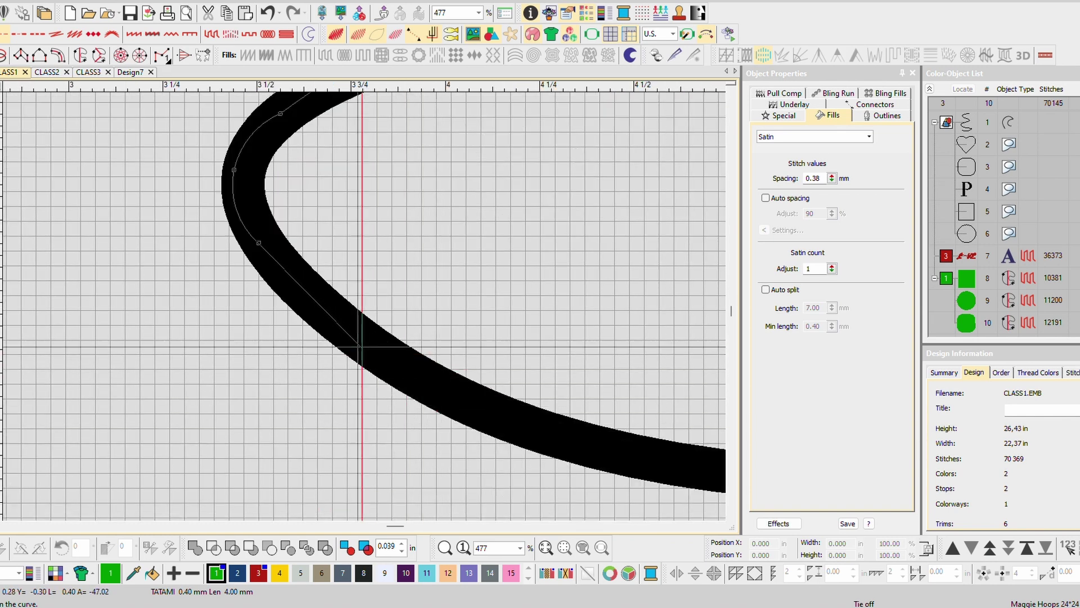
{"action": "left_click", "coordinate": [340, 328]}
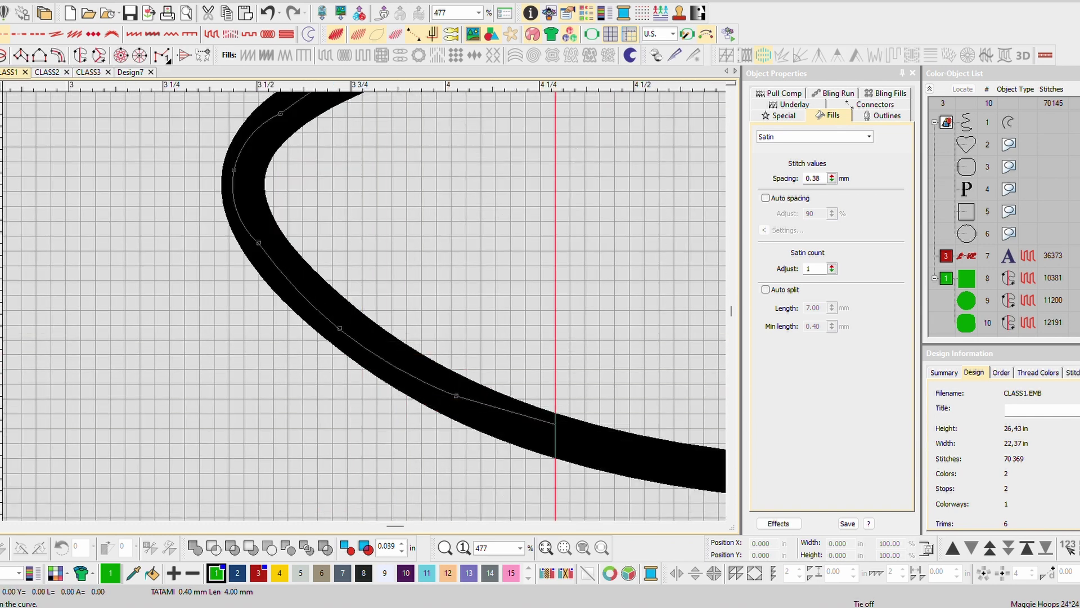
{"action": "left_click", "coordinate": [615, 450]}
{"action": "left_click", "coordinate": [648, 401]}
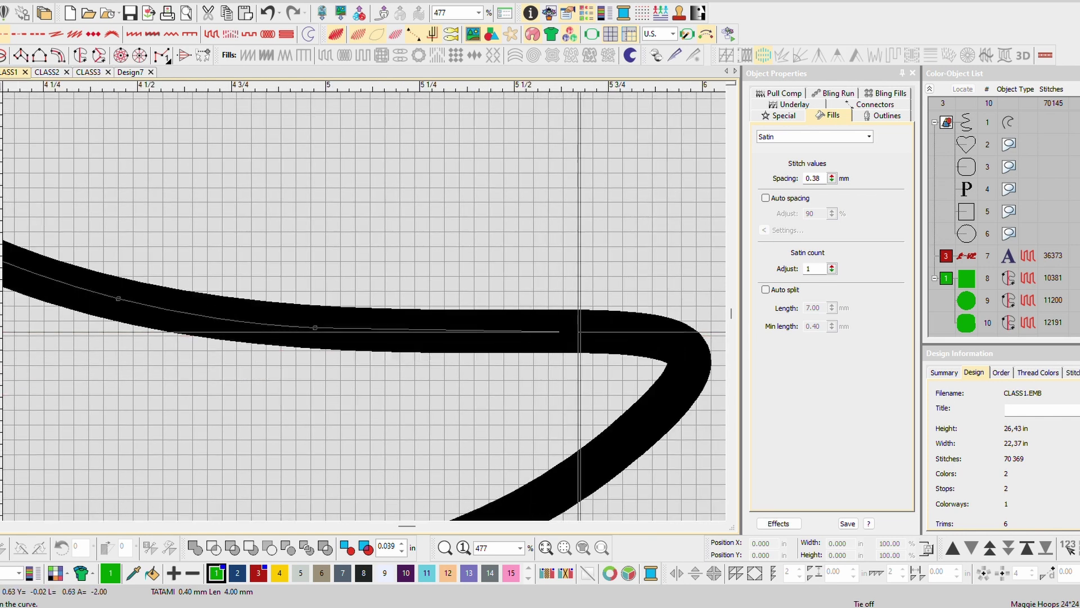
{"action": "left_click", "coordinate": [638, 333]}
{"action": "left_click", "coordinate": [702, 362]}
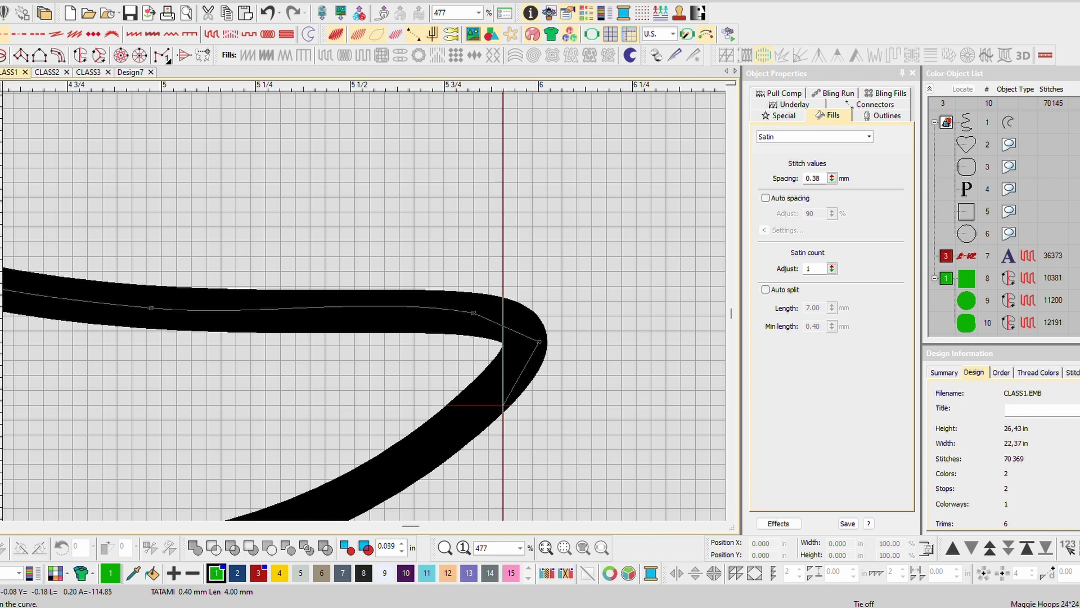
{"action": "left_click", "coordinate": [493, 399]}
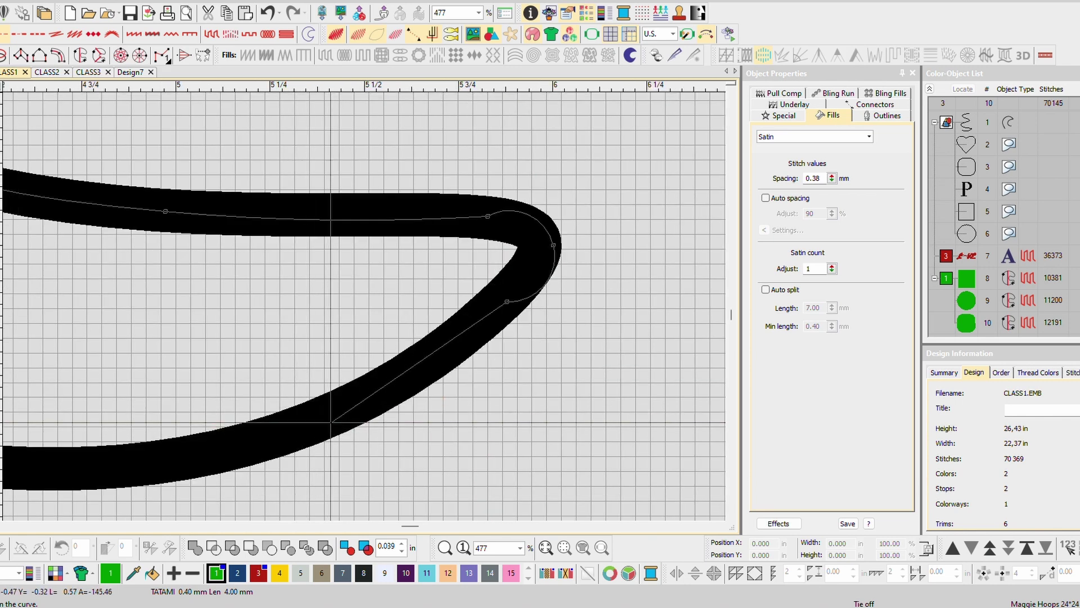
{"action": "key", "text": "BackSpace"}
{"action": "key", "text": "BackSpace"}
{"action": "key", "text": "BackSpace"}
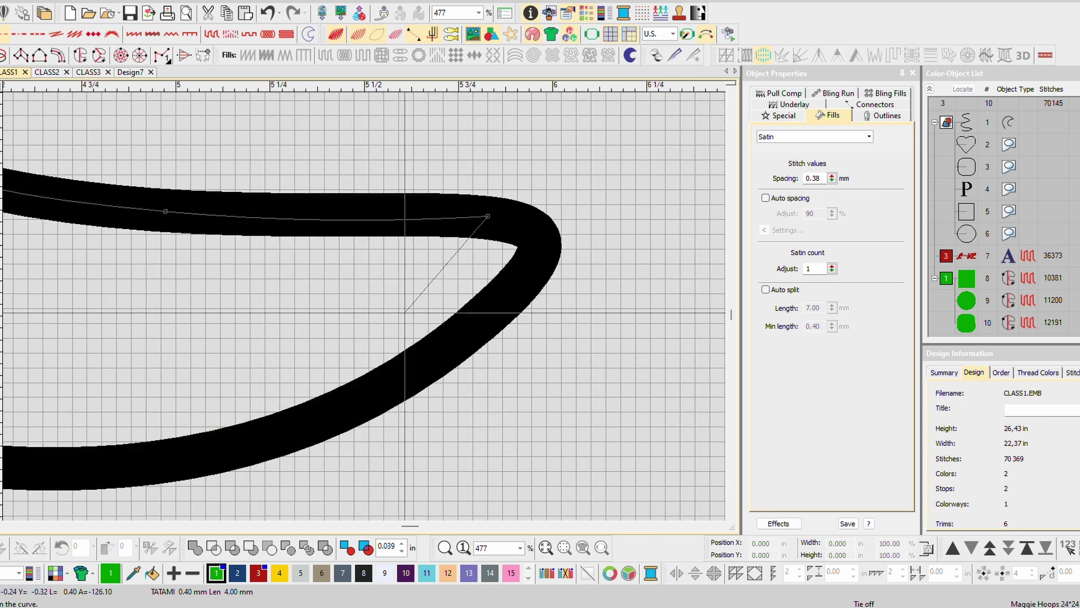
Step: Trace the squiggle's sharp last bend, replacing the misplaced corner node with closer nodes that follow the template
{"action": "left_click", "coordinate": [453, 219]}
{"action": "left_click", "coordinate": [547, 233]}
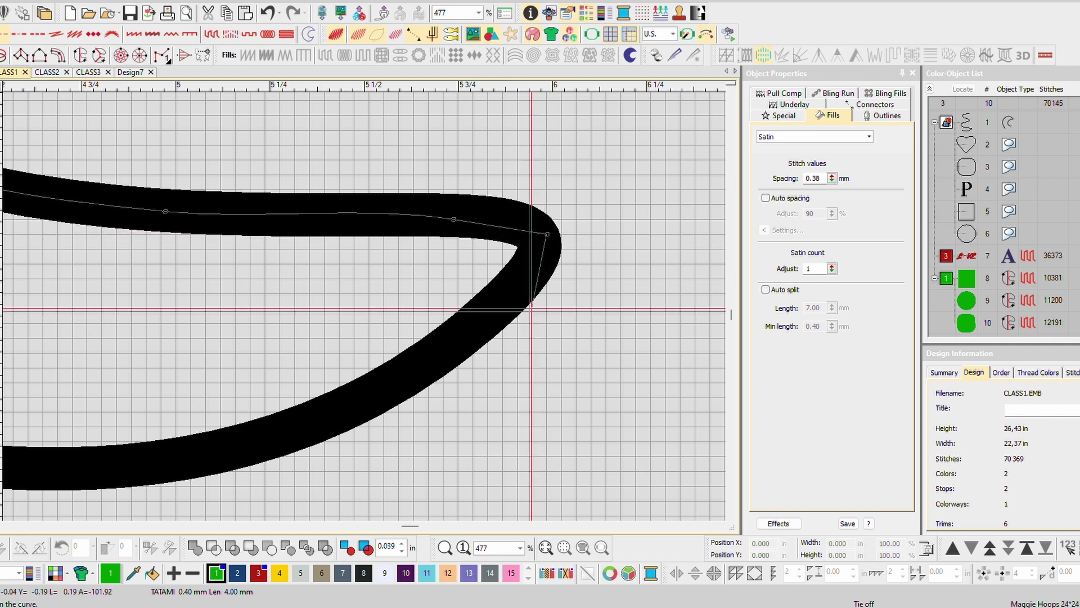
{"action": "left_click", "coordinate": [487, 323]}
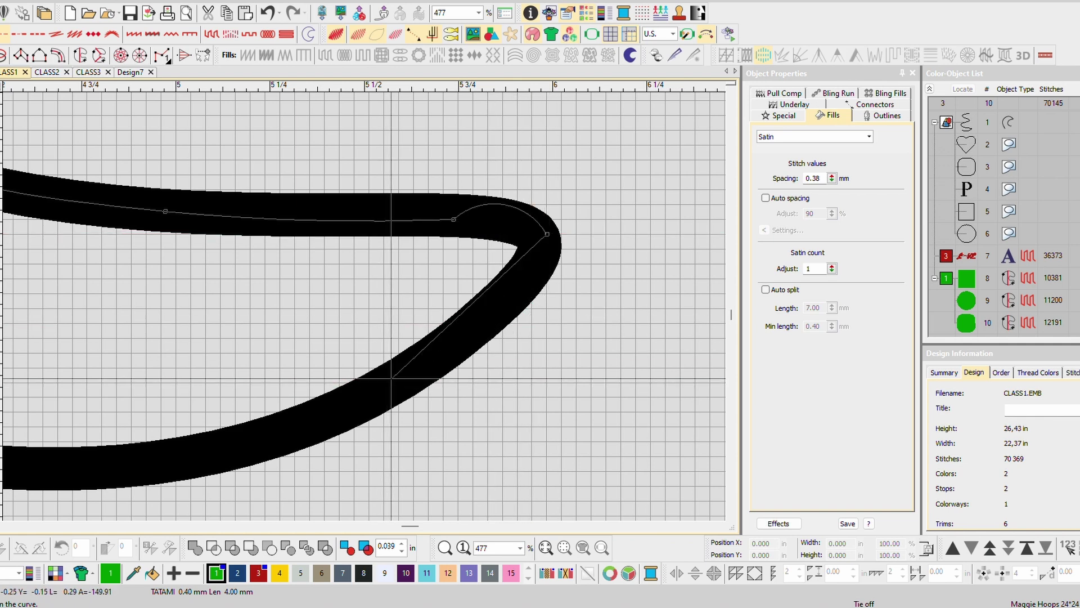
{"action": "key", "text": "BackSpace"}
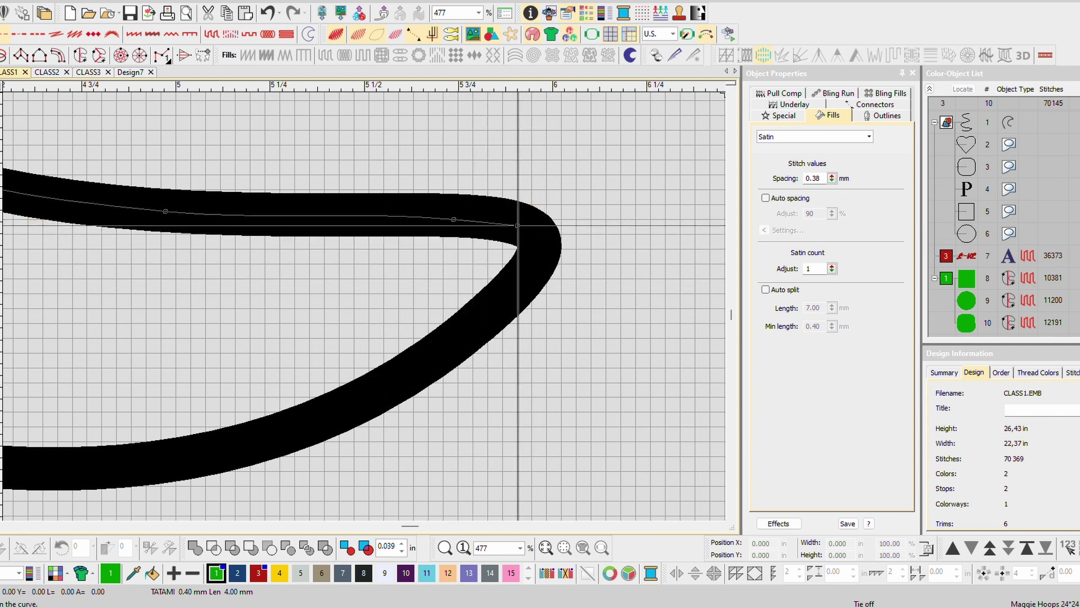
{"action": "left_click", "coordinate": [517, 225]}
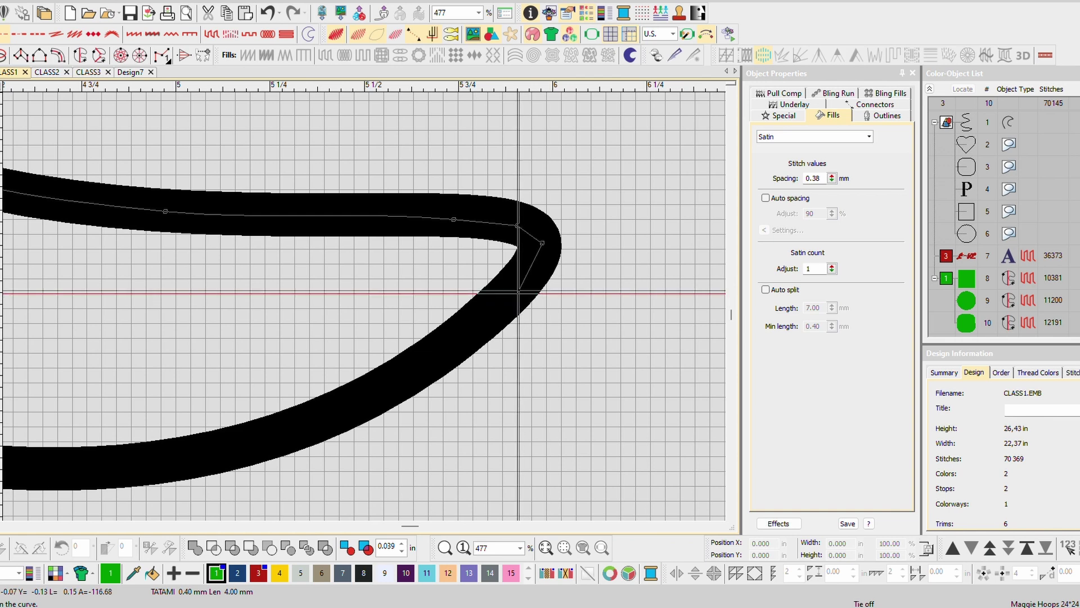
{"action": "left_click", "coordinate": [517, 291]}
{"action": "left_click", "coordinate": [394, 382]}
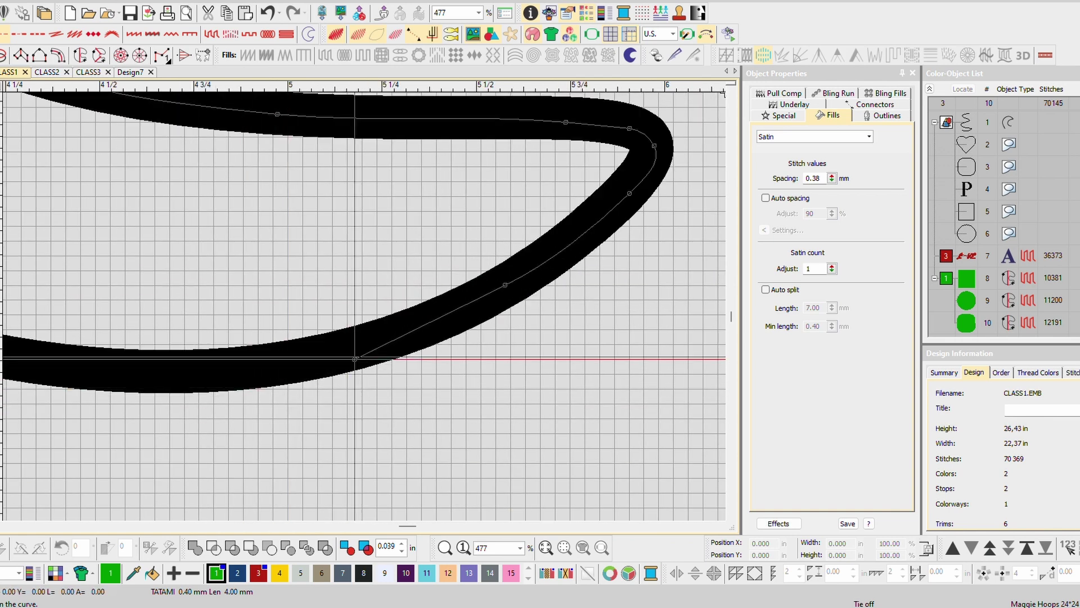
Step: Carry the curve along the bottom arc to the squiggle's lower end and finish the open run-stitch outline
{"action": "left_click", "coordinate": [140, 363]}
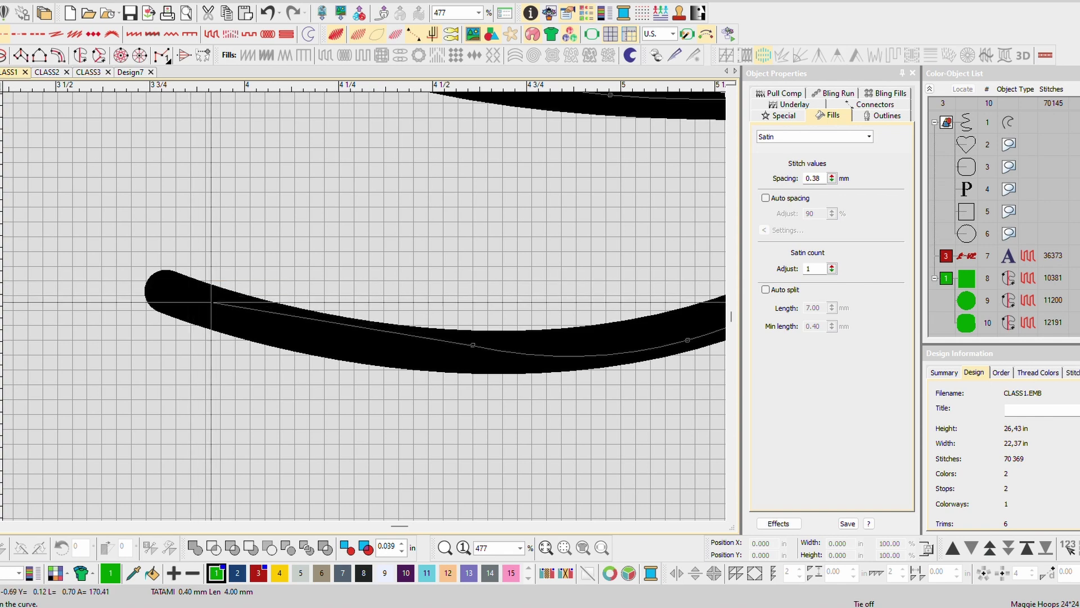
{"action": "left_click", "coordinate": [170, 294]}
{"action": "key", "text": "Return"}
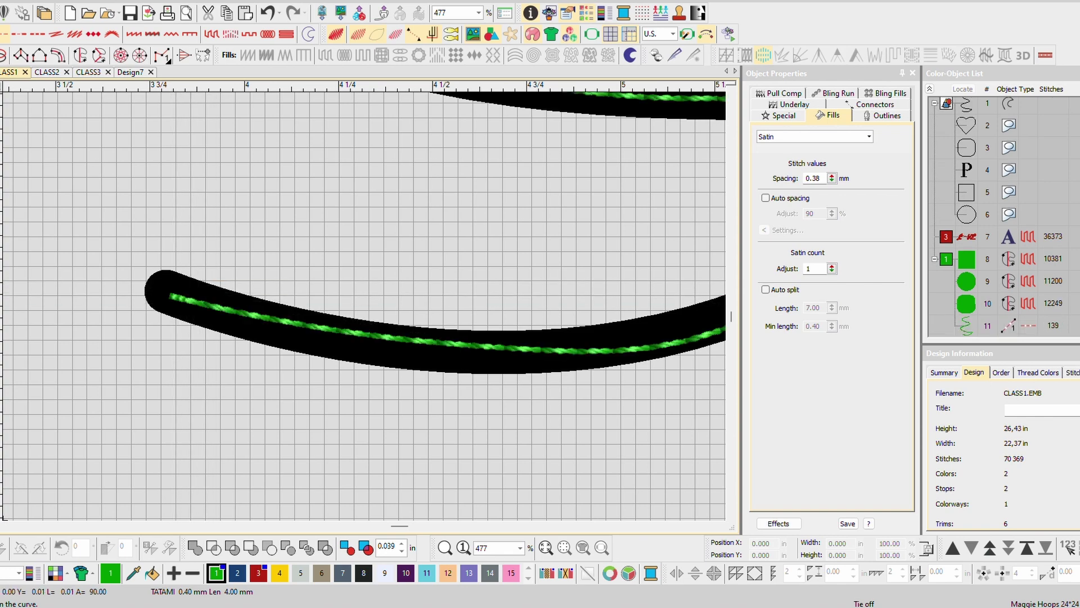
Step: Reshape the squiggle's run-stitch outline below its second bend so the curve follows the template more smoothly
{"action": "scroll", "coordinate": [371, 296], "scroll_direction": "down", "scroll_amount": 2}
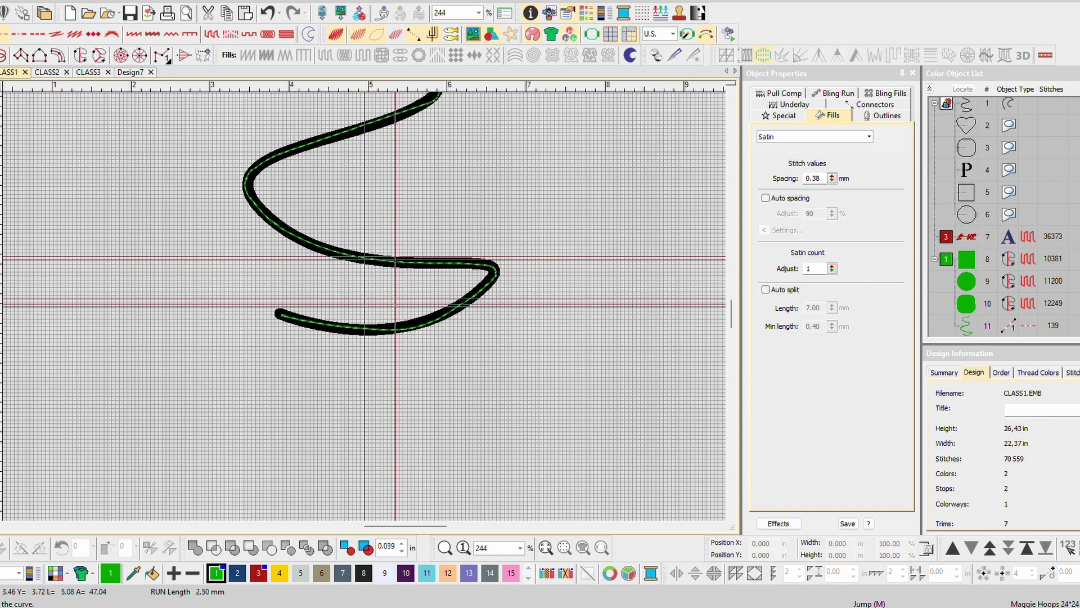
{"action": "scroll", "coordinate": [366, 248], "scroll_direction": "down", "scroll_amount": 2}
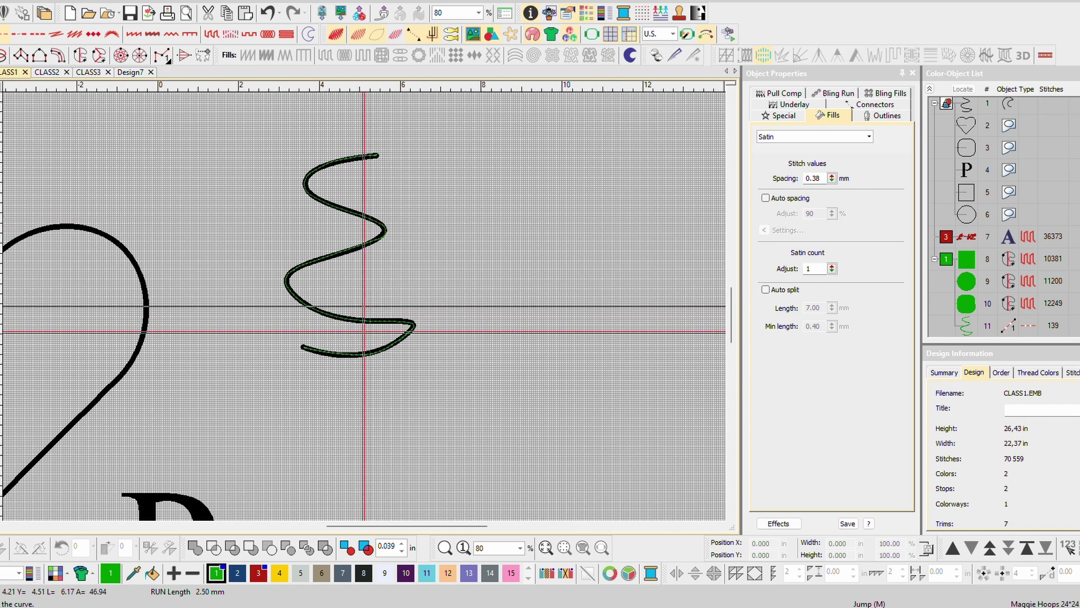
{"action": "scroll", "coordinate": [364, 329], "scroll_direction": "down", "scroll_amount": 2}
{"action": "scroll", "coordinate": [364, 327], "scroll_direction": "up", "scroll_amount": 4}
{"action": "scroll", "coordinate": [364, 327], "scroll_direction": "up", "scroll_amount": 5}
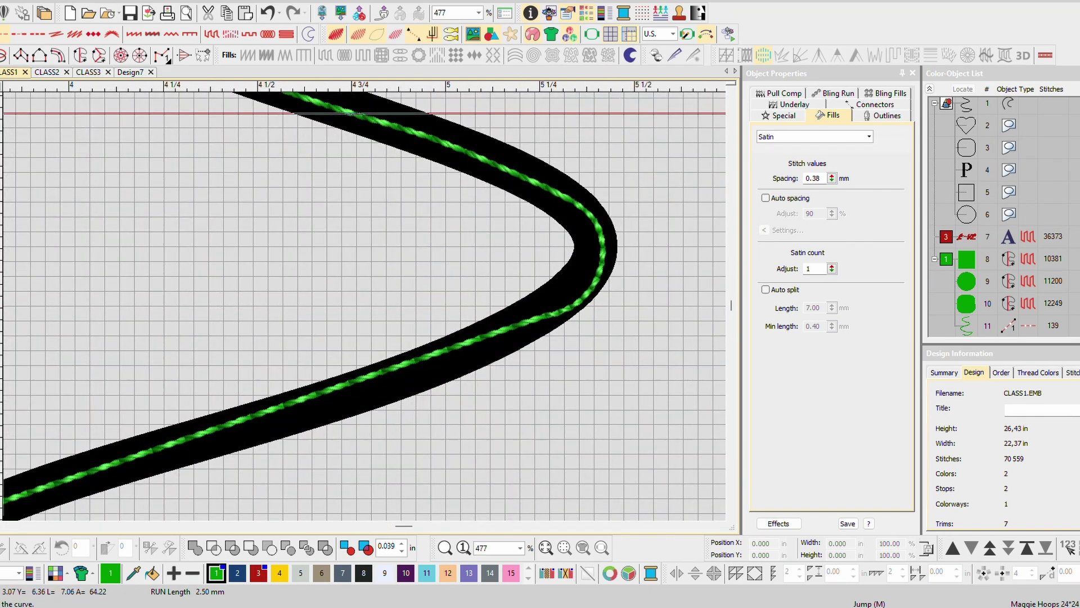
{"action": "left_click", "coordinate": [2, 114]}
{"action": "left_click", "coordinate": [569, 309]}
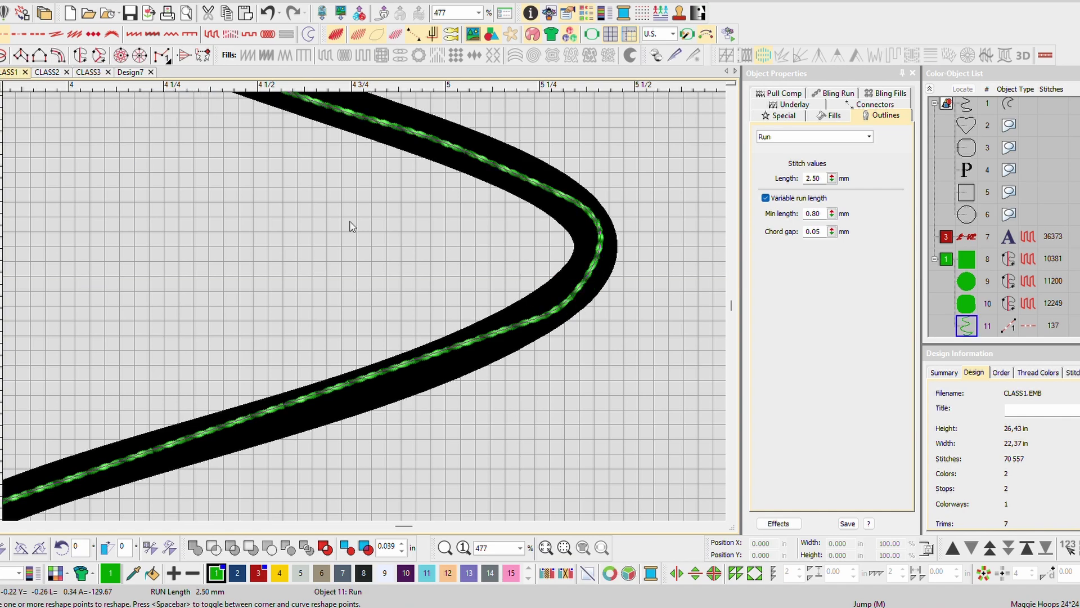
Step: Start a closed shape at the heart template's top notch and trace its right lobe down toward the side
{"action": "scroll", "coordinate": [365, 306], "scroll_direction": "down", "scroll_amount": 8}
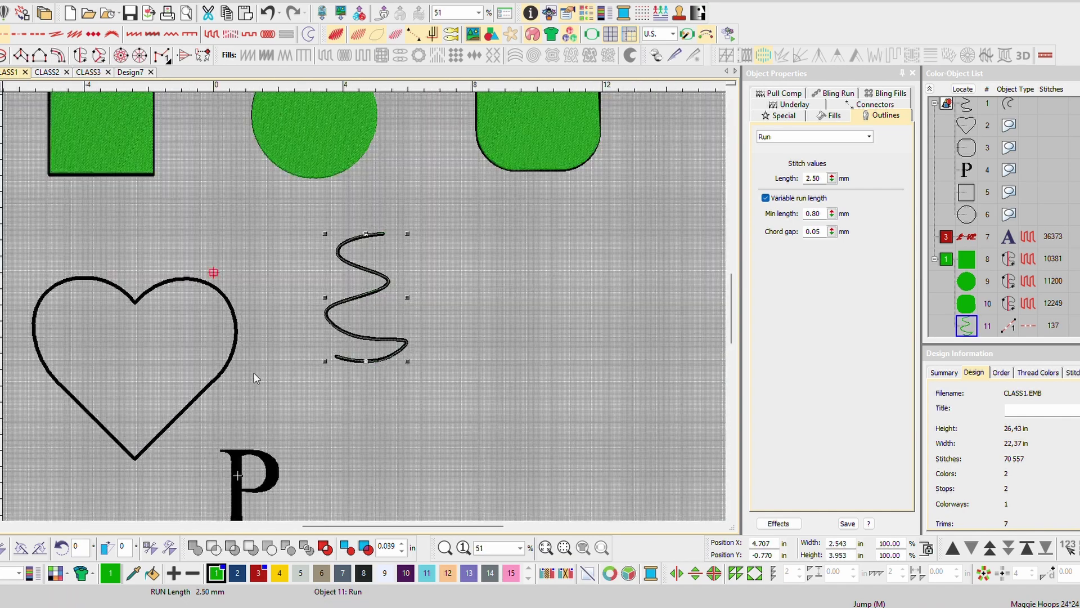
{"action": "scroll", "coordinate": [298, 313], "scroll_direction": "down", "scroll_amount": 1}
{"action": "scroll", "coordinate": [365, 306], "scroll_direction": "up", "scroll_amount": 5}
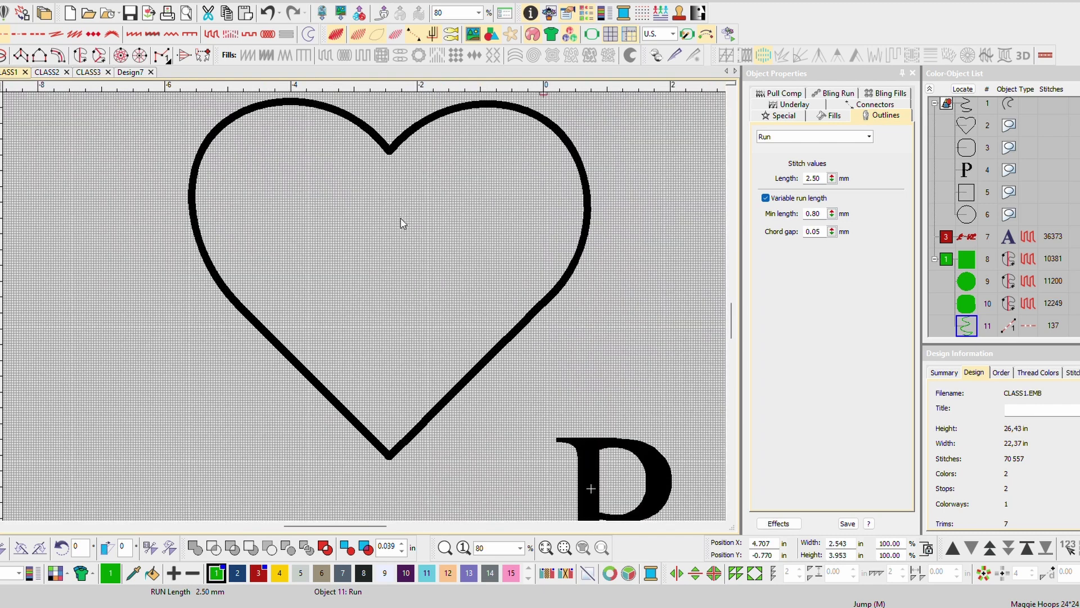
{"action": "scroll", "coordinate": [364, 307], "scroll_direction": "down", "scroll_amount": 1}
{"action": "scroll", "coordinate": [363, 305], "scroll_direction": "down", "scroll_amount": 1}
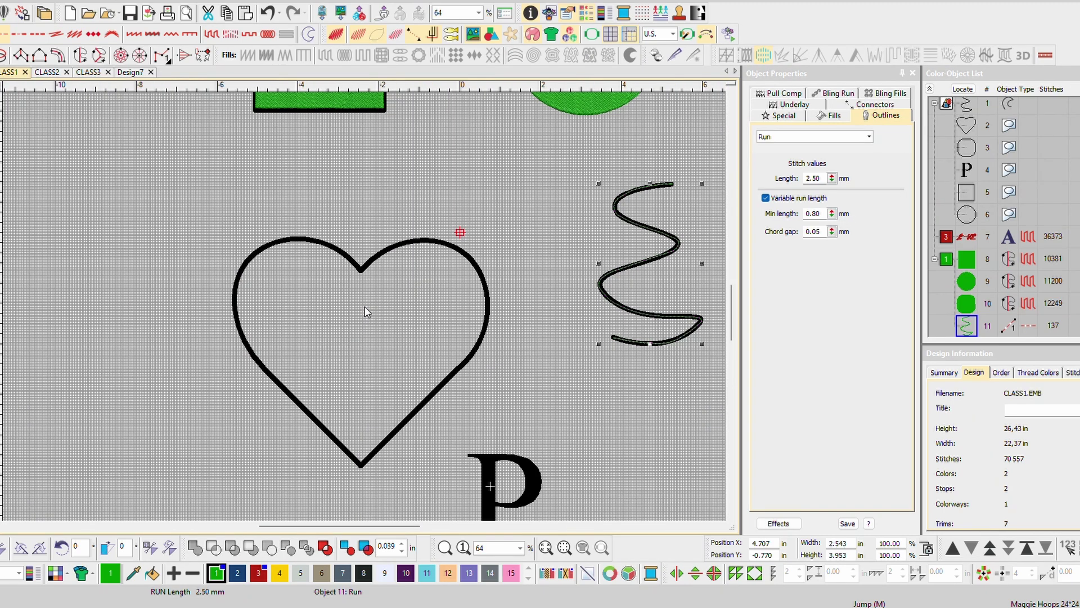
{"action": "scroll", "coordinate": [366, 313], "scroll_direction": "up", "scroll_amount": 1}
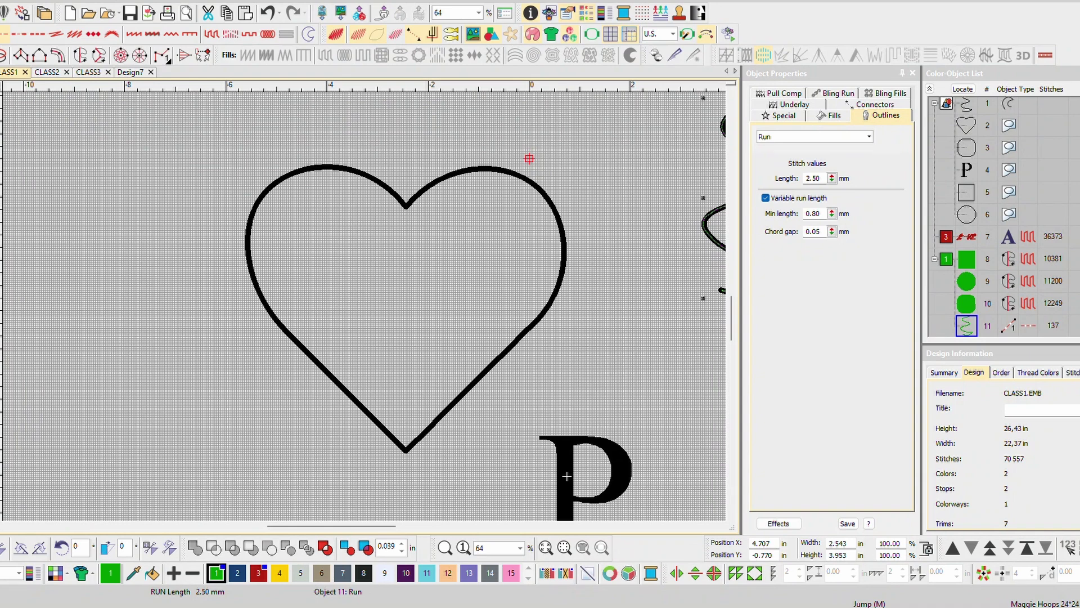
{"action": "scroll", "coordinate": [369, 302], "scroll_direction": "up", "scroll_amount": 3}
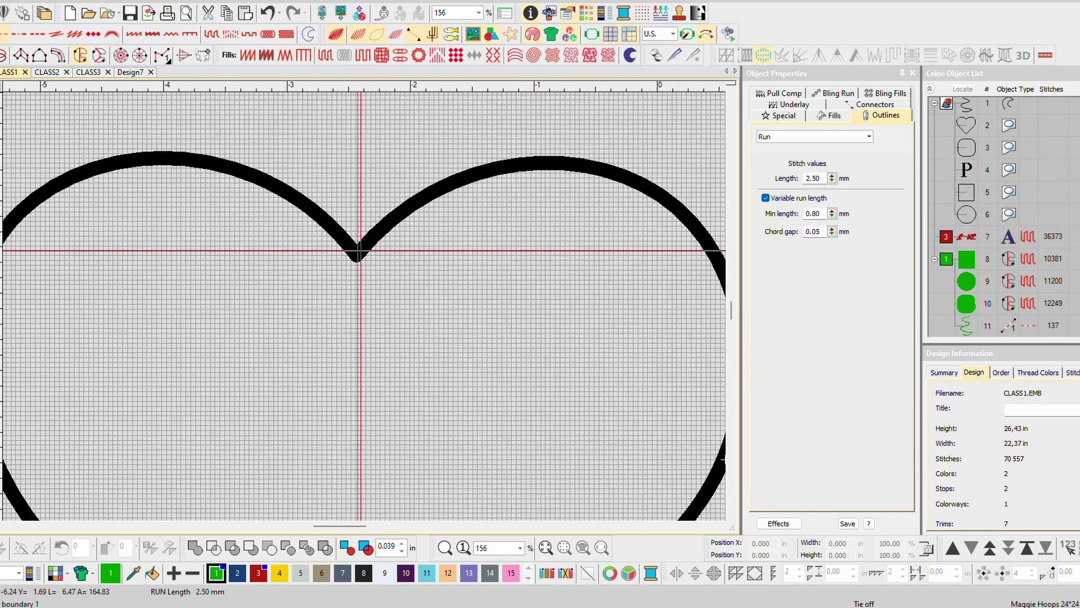
{"action": "scroll", "coordinate": [355, 251], "scroll_direction": "up", "scroll_amount": 1}
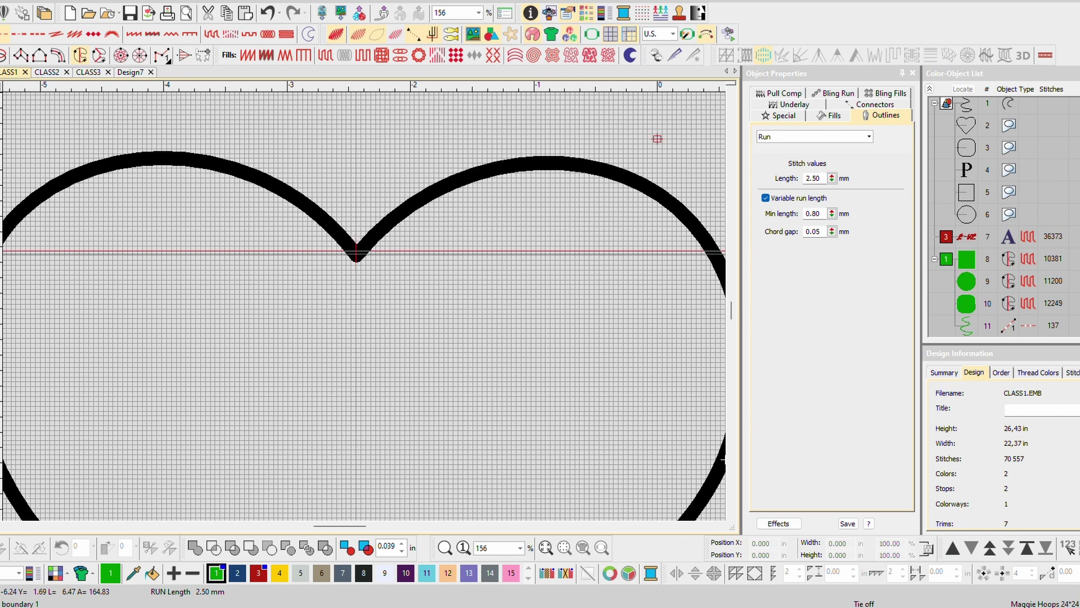
{"action": "left_click", "coordinate": [356, 251]}
{"action": "left_click", "coordinate": [429, 191]}
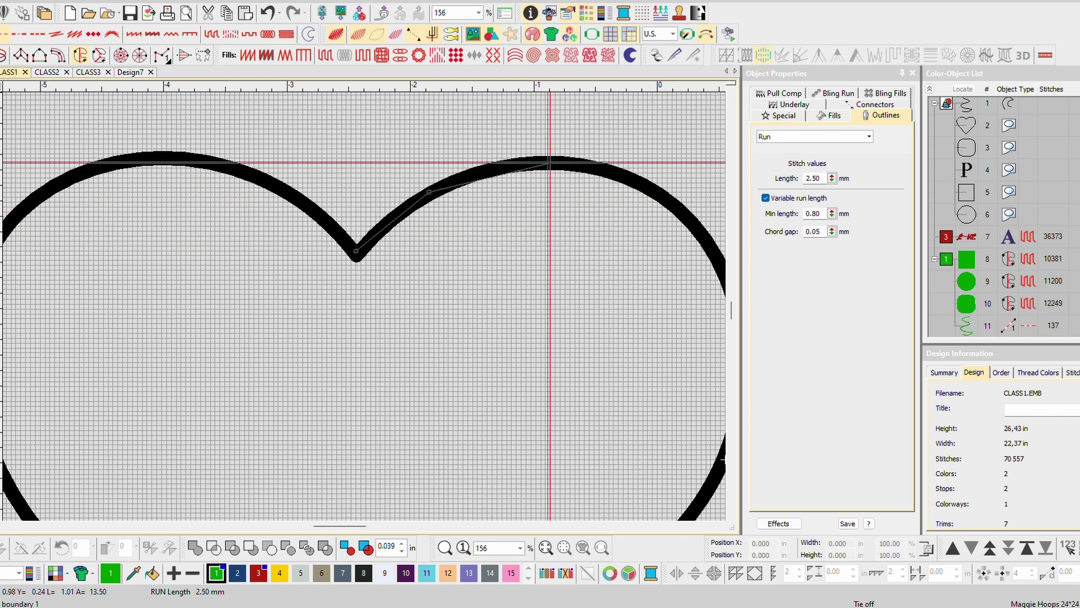
{"action": "left_click", "coordinate": [536, 163]}
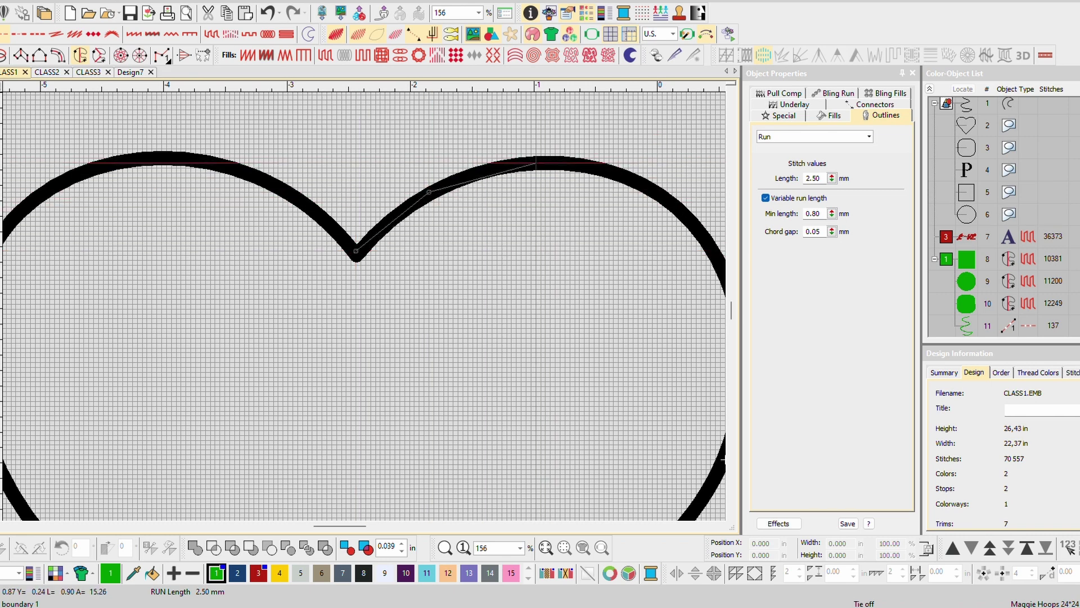
{"action": "left_click", "coordinate": [643, 183]}
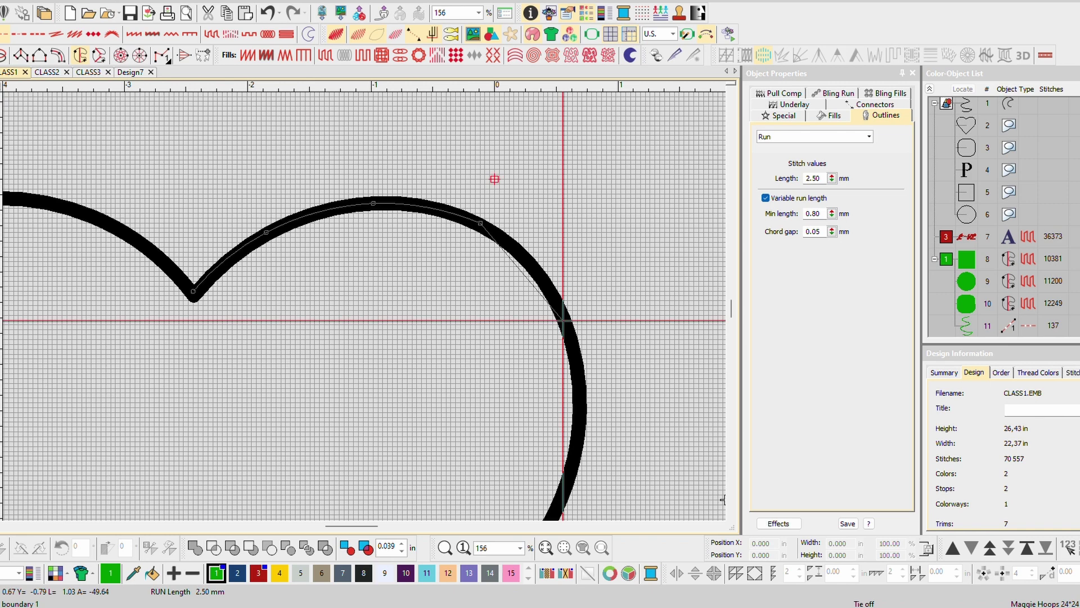
{"action": "left_click", "coordinate": [562, 320]}
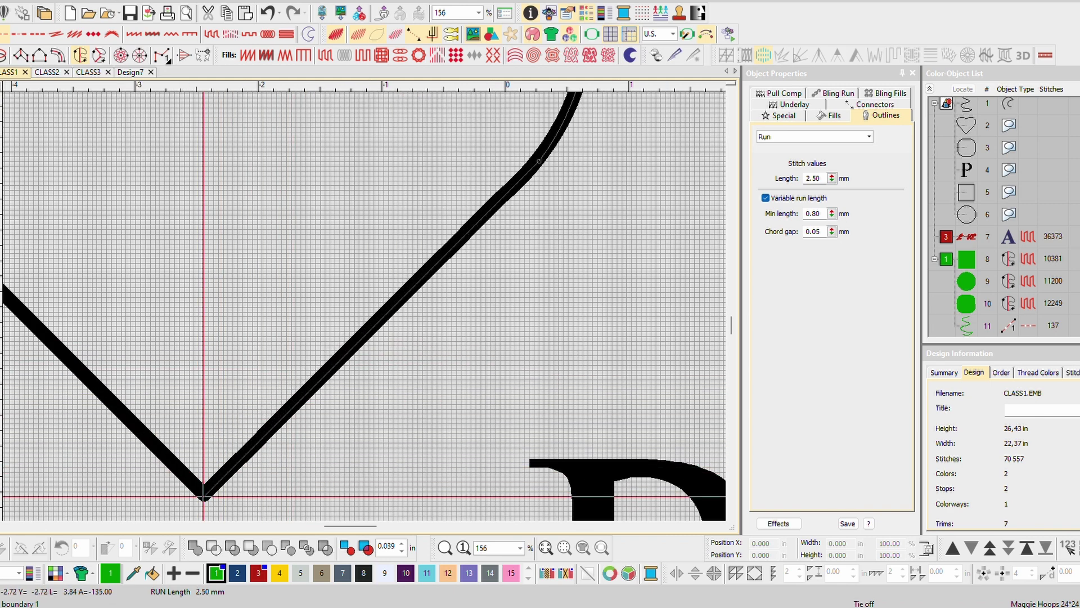
Step: Continue the heart's outline through the bottom point and up the left side to the left lobe's shoulder
{"action": "left_click", "coordinate": [204, 495]}
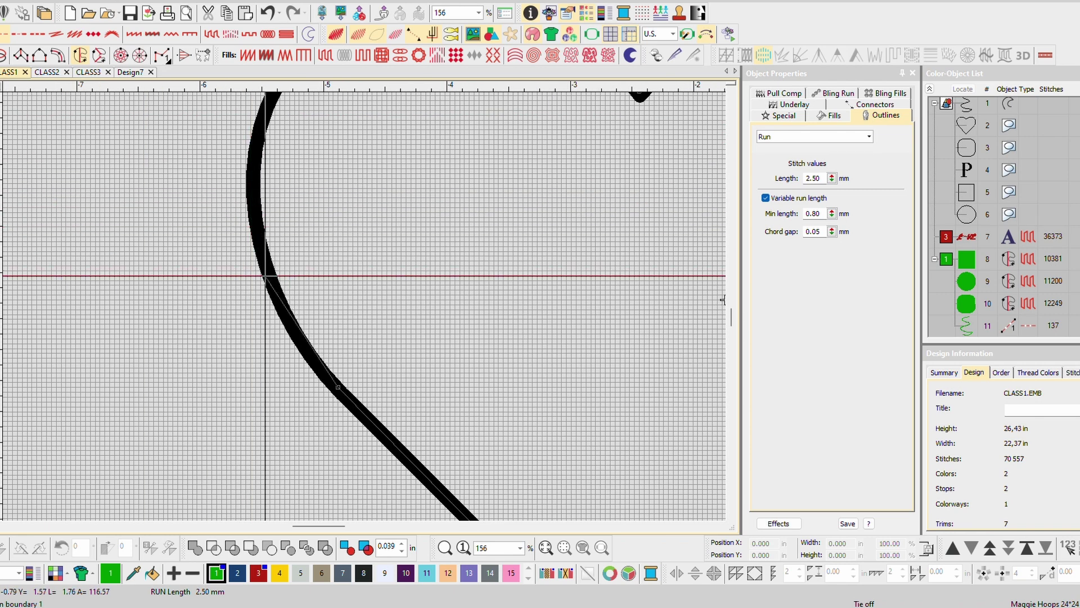
{"action": "left_click", "coordinate": [275, 290]}
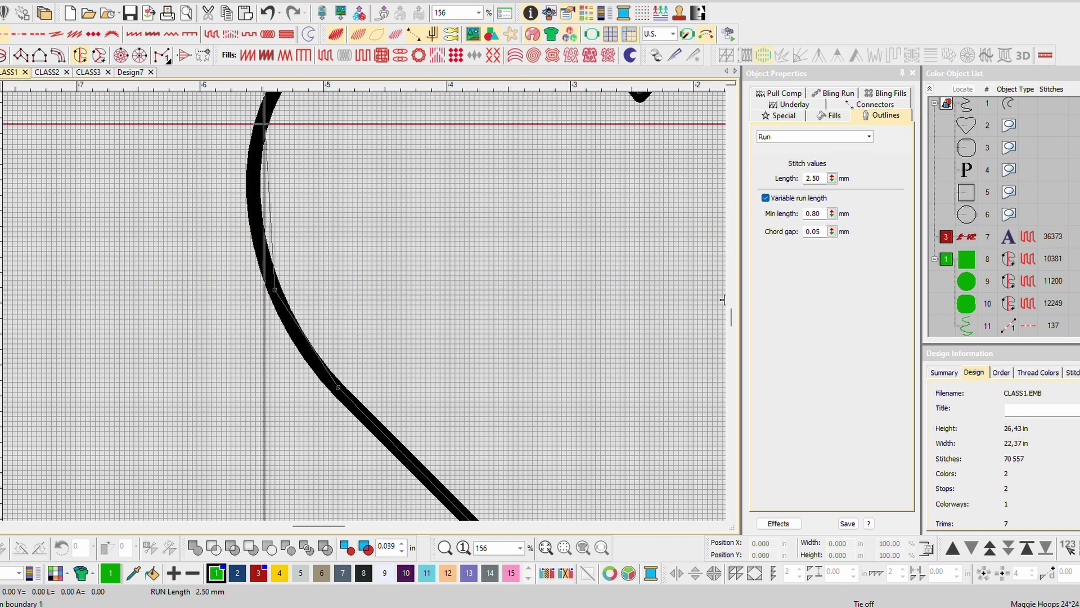
{"action": "left_click", "coordinate": [256, 179]}
{"action": "left_click", "coordinate": [353, 270]}
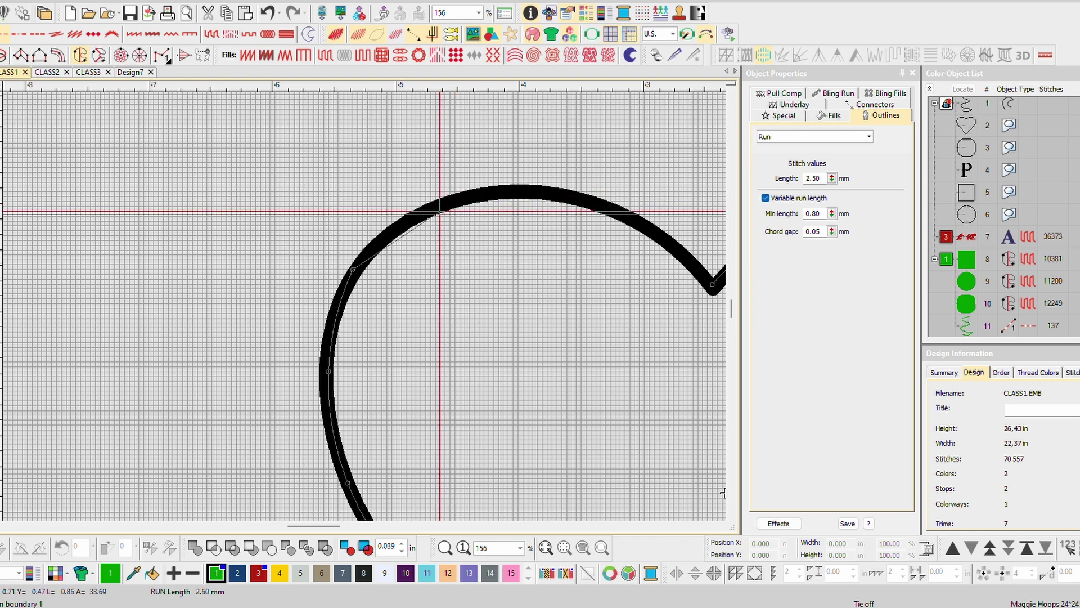
Step: Trace over the top of the heart's left lobe back to the notch and close the run-stitch outline
{"action": "left_click", "coordinate": [440, 206]}
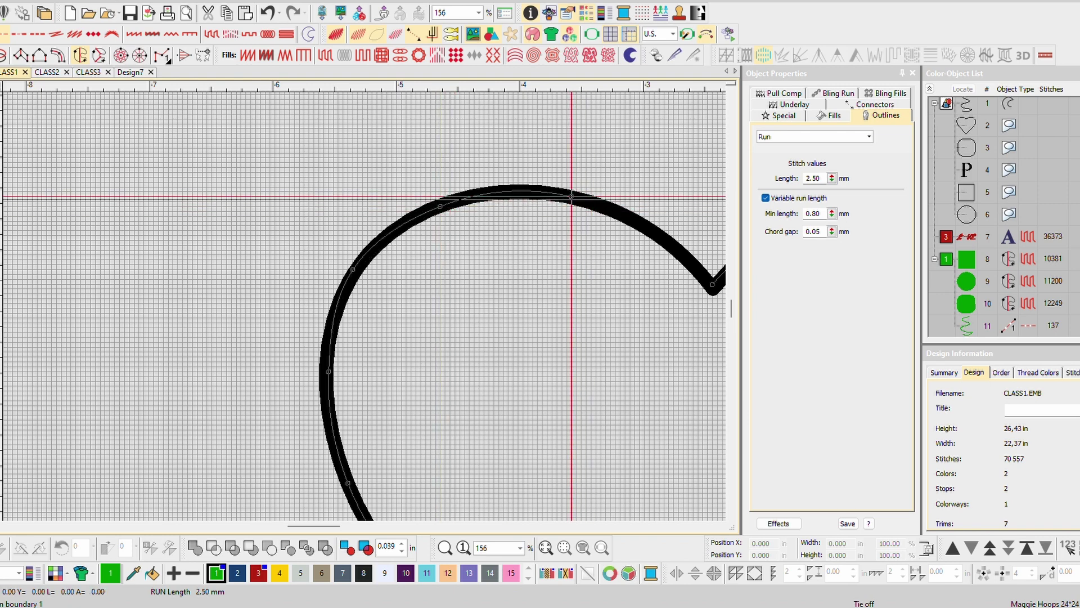
{"action": "left_click", "coordinate": [669, 241]}
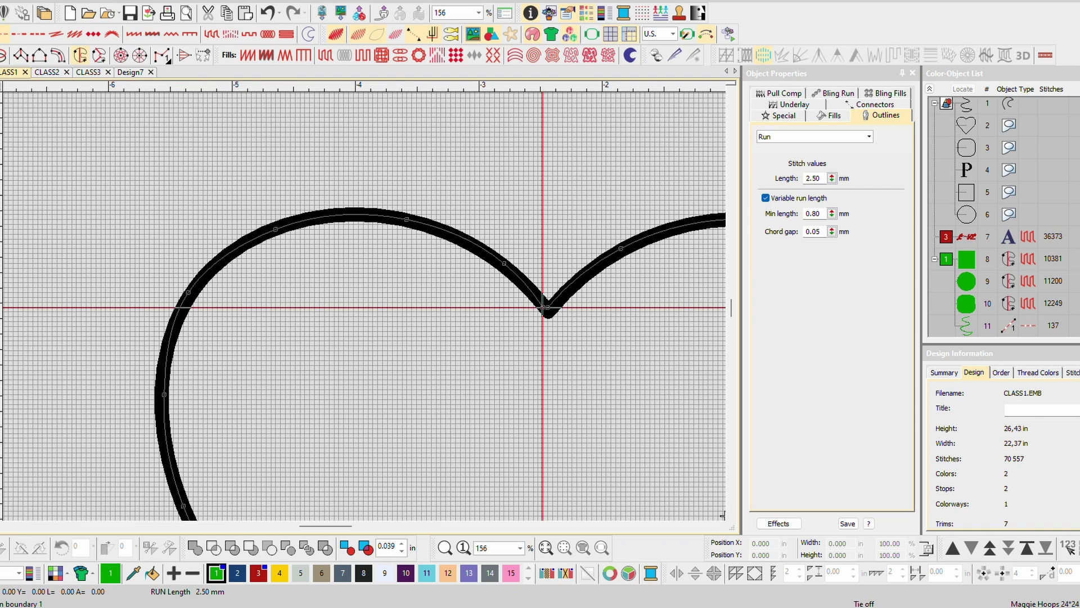
{"action": "left_click", "coordinate": [543, 307]}
{"action": "key", "text": "Return"}
Step: Select the finished heart outline and convert it to a Tatami fill
{"action": "scroll", "coordinate": [546, 308], "scroll_direction": "down", "scroll_amount": 3}
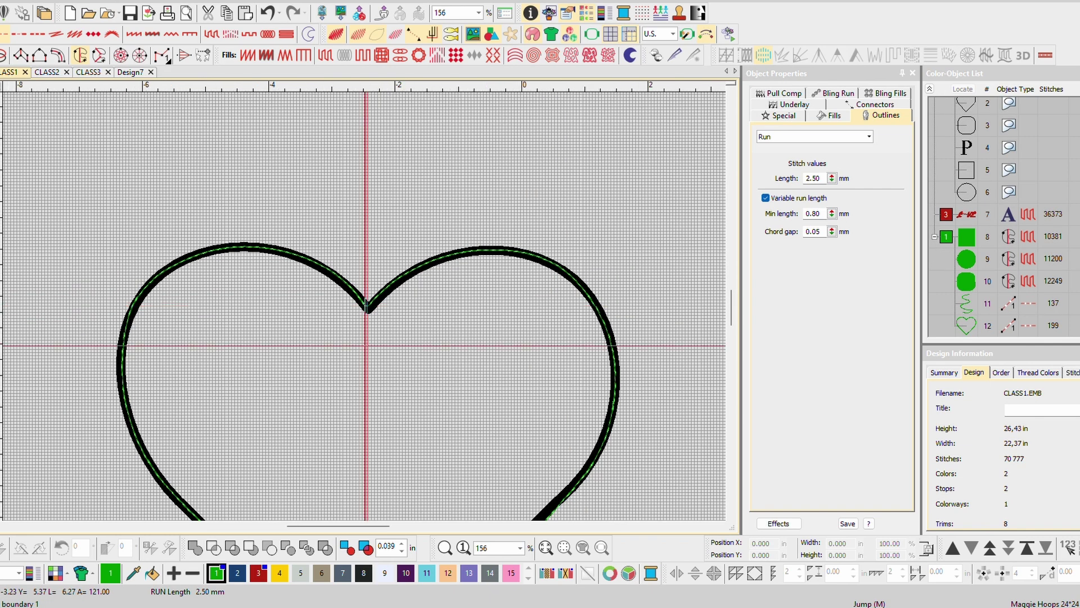
{"action": "key", "text": "Escape"}
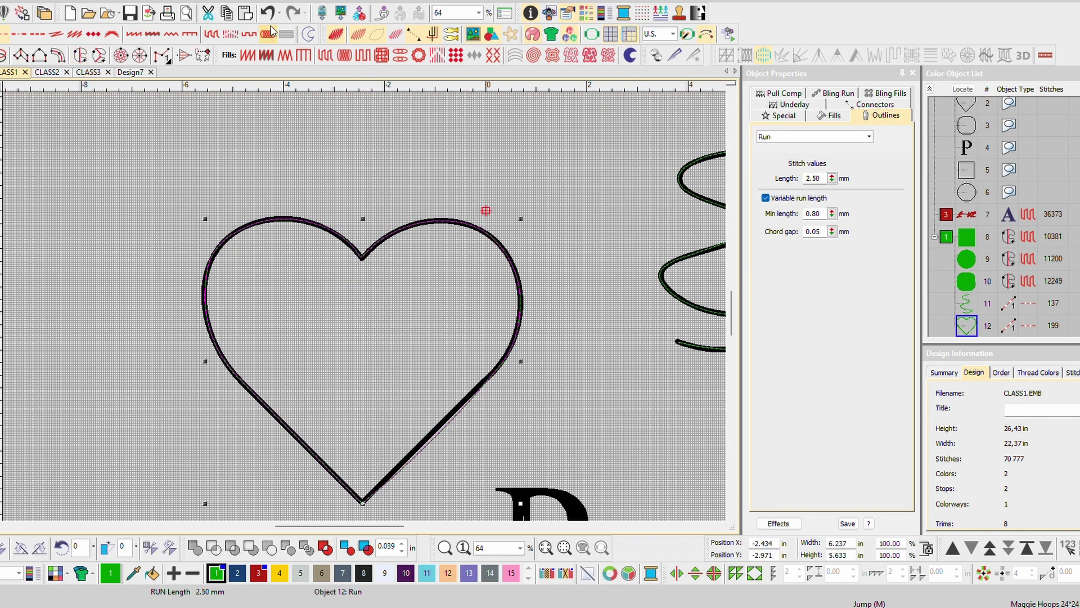
{"action": "left_click", "coordinate": [325, 55]}
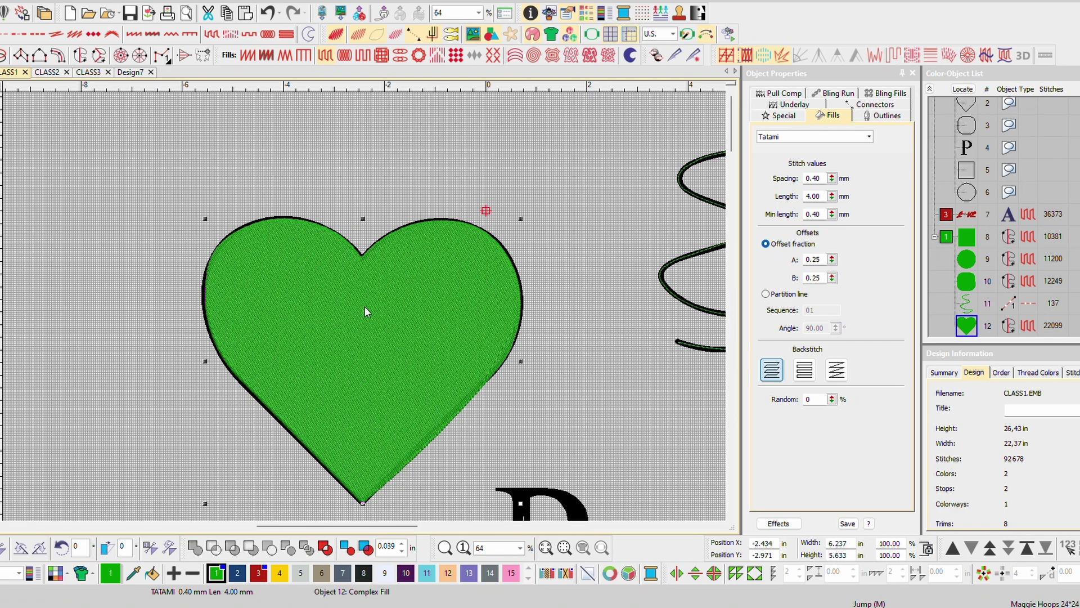
Step: Move the filled heart into the gap between L and V in the red lettering and recolor it with red color 3
{"action": "scroll", "coordinate": [365, 311], "scroll_direction": "down", "scroll_amount": 3}
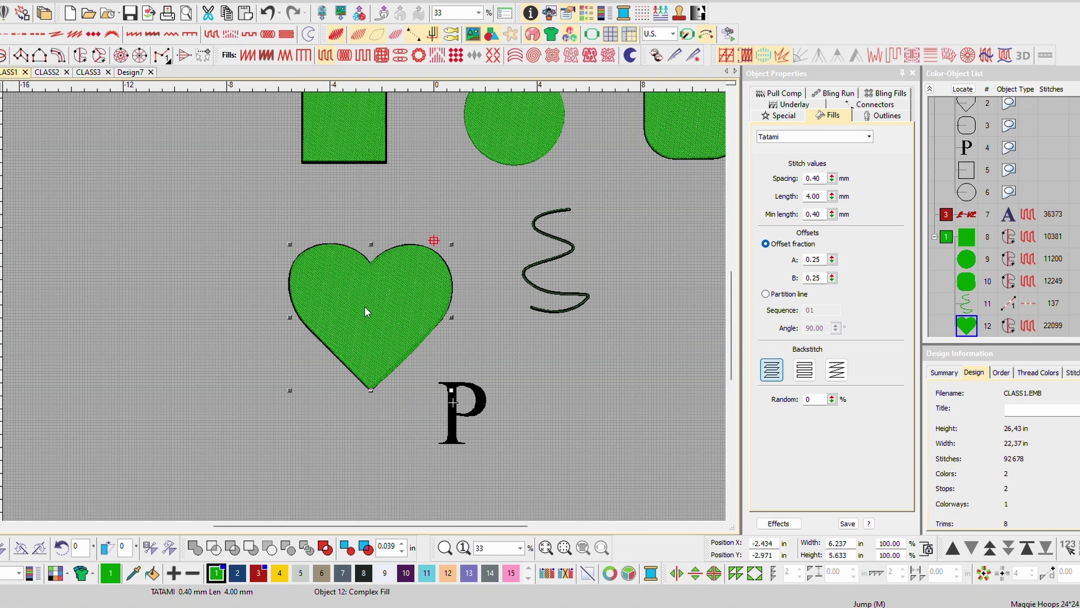
{"action": "scroll", "coordinate": [364, 312], "scroll_direction": "down", "scroll_amount": 2}
{"action": "scroll", "coordinate": [365, 311], "scroll_direction": "up", "scroll_amount": 4}
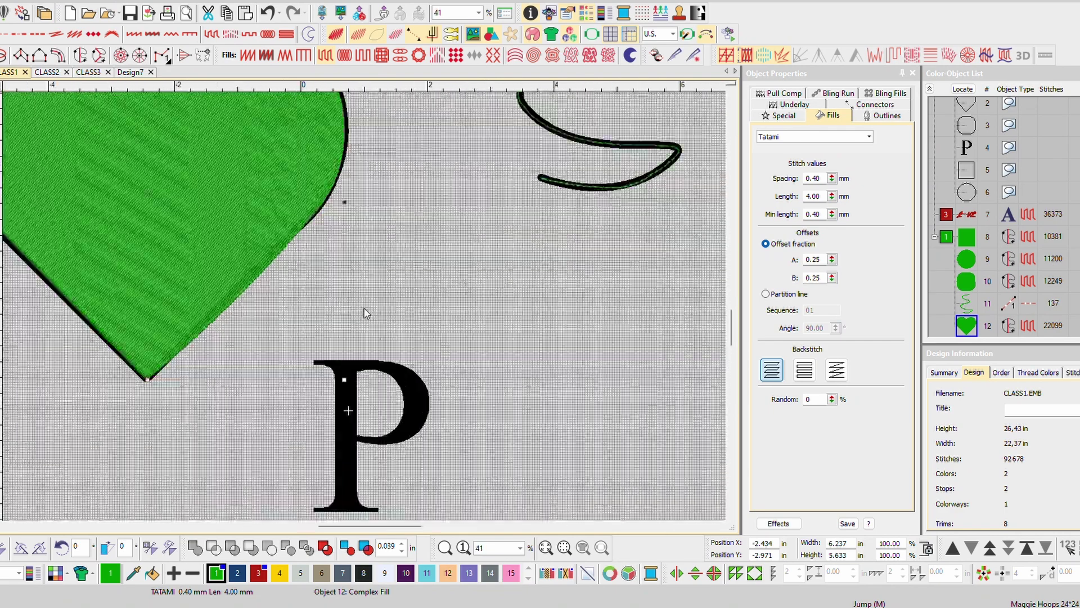
{"action": "scroll", "coordinate": [365, 313], "scroll_direction": "down", "scroll_amount": 4}
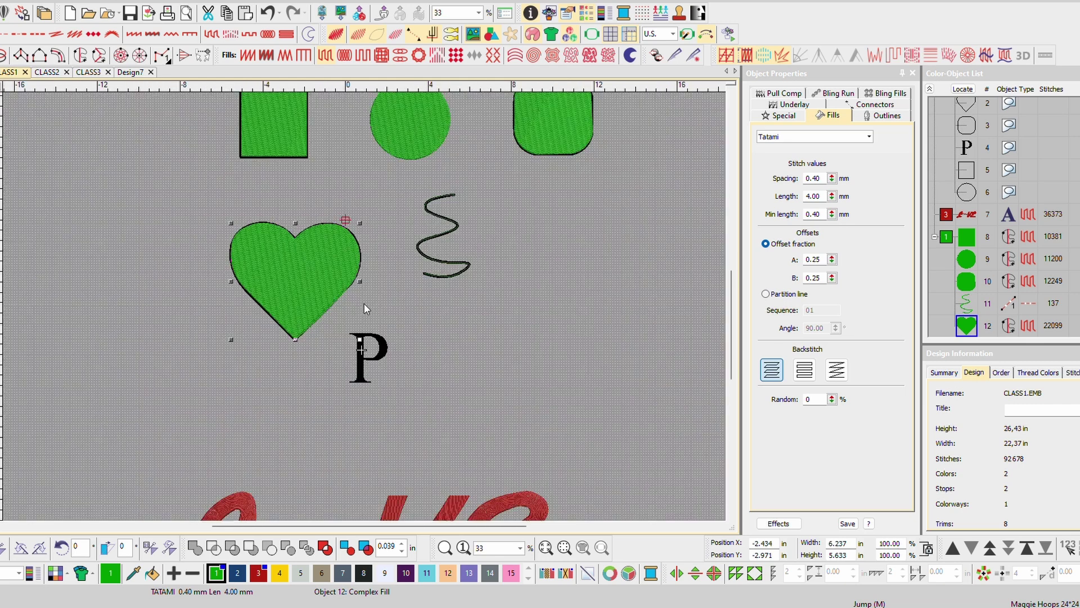
{"action": "scroll", "coordinate": [364, 308], "scroll_direction": "down", "scroll_amount": 1}
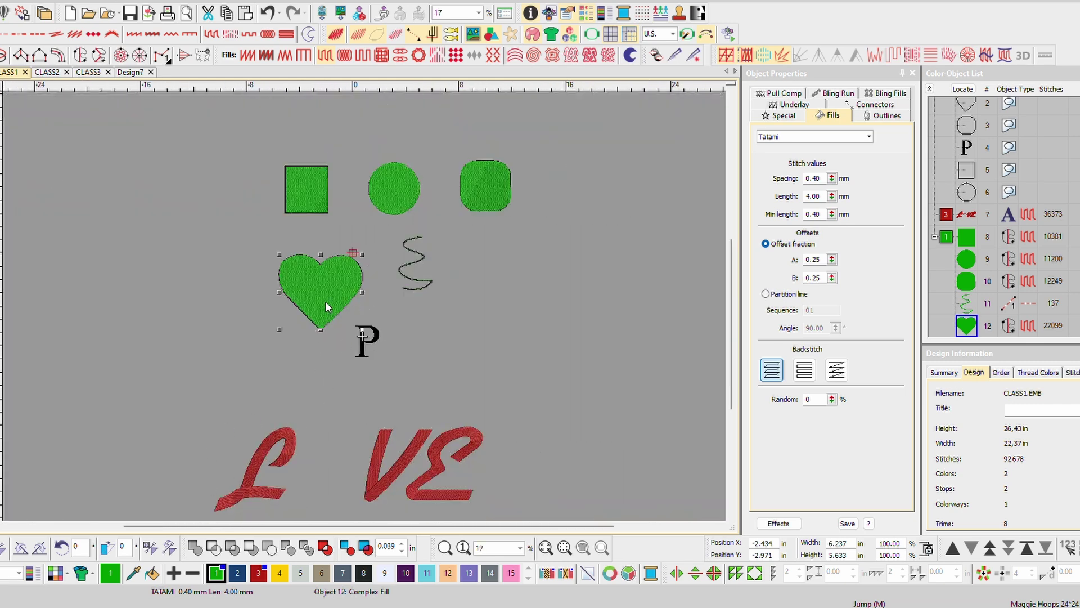
{"action": "left_click_drag", "start_coordinate": [329, 297], "coordinate": [332, 474]}
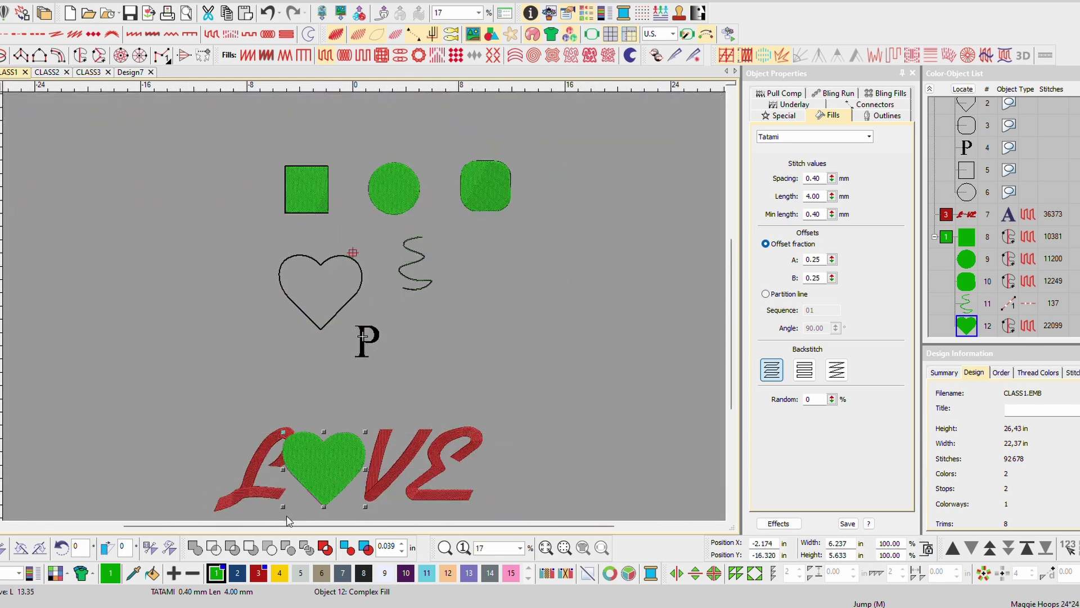
{"action": "left_click", "coordinate": [256, 578]}
{"action": "left_click", "coordinate": [151, 440]}
{"action": "scroll", "coordinate": [363, 290], "scroll_direction": "down", "scroll_amount": 2}
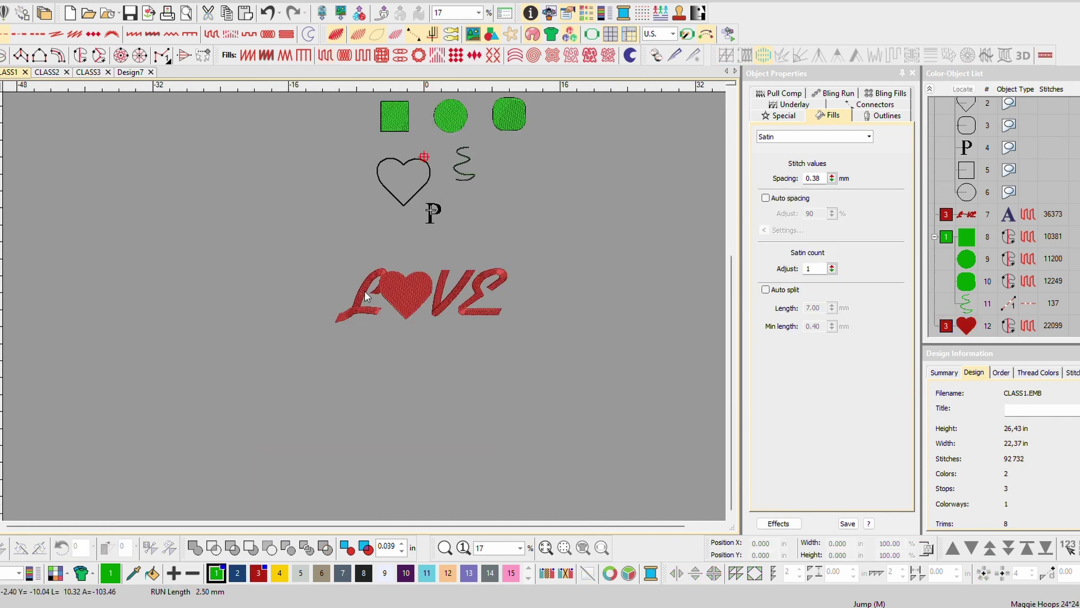
Step: Shift the red heart slightly right so it sits more evenly between the letters L and V
{"action": "left_click", "coordinate": [362, 310]}
{"action": "scroll", "coordinate": [362, 309], "scroll_direction": "up", "scroll_amount": 4}
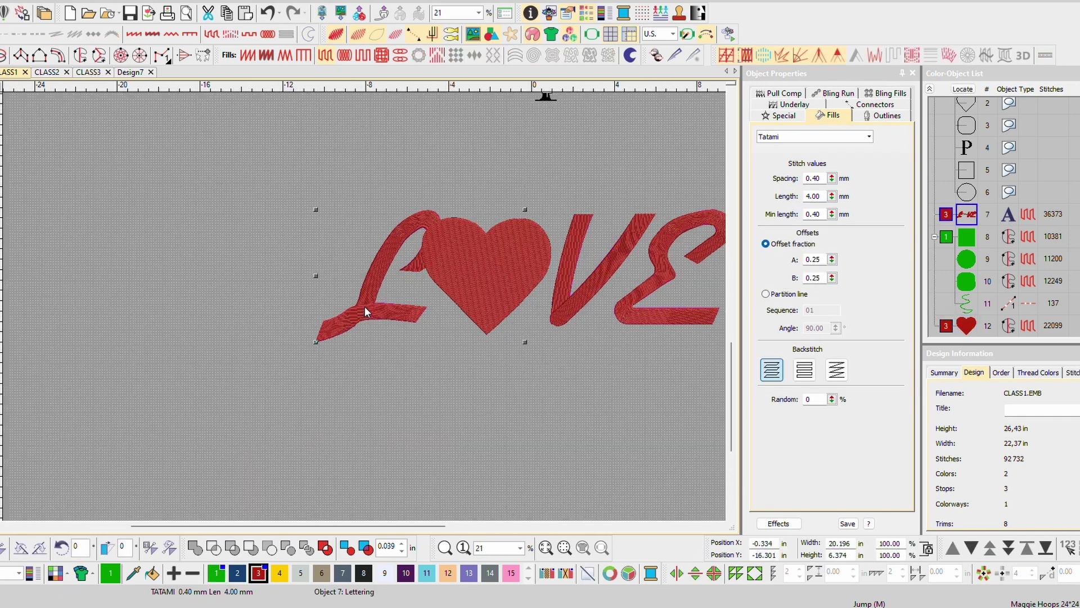
{"action": "left_click", "coordinate": [485, 274]}
{"action": "left_click_drag", "start_coordinate": [492, 273], "coordinate": [509, 271]}
{"action": "left_click", "coordinate": [461, 345]}
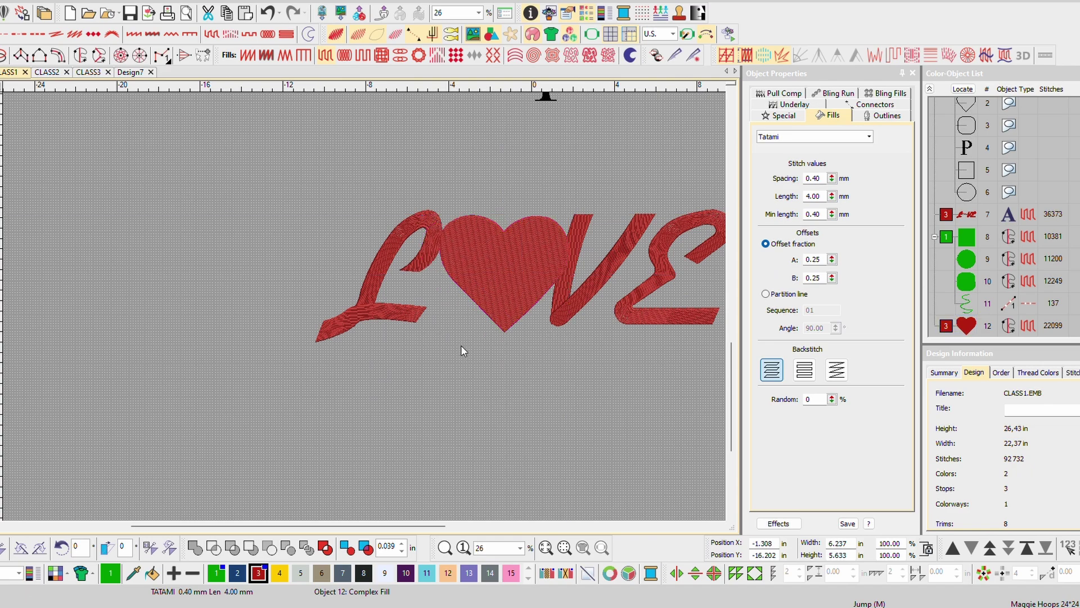
Step: Start a closed shape over the letter P template and trace the left curve of its bottom serif to the outer end
{"action": "scroll", "coordinate": [581, 382], "scroll_direction": "down", "scroll_amount": 1}
{"action": "scroll", "coordinate": [364, 311], "scroll_direction": "down", "scroll_amount": 3}
{"action": "scroll", "coordinate": [354, 227], "scroll_direction": "up", "scroll_amount": 3}
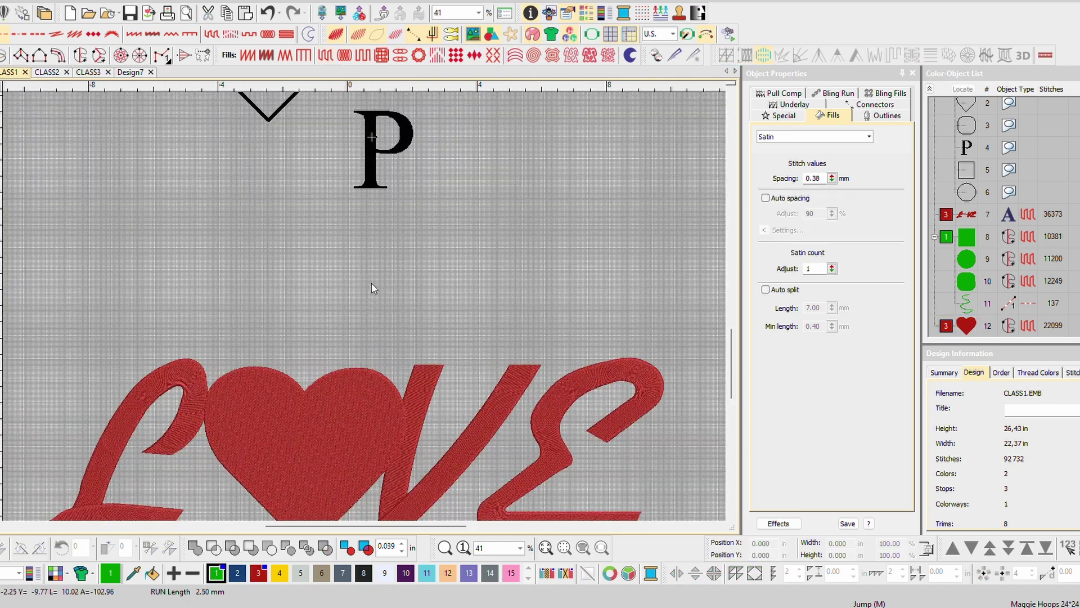
{"action": "scroll", "coordinate": [368, 298], "scroll_direction": "down", "scroll_amount": 3}
{"action": "scroll", "coordinate": [365, 310], "scroll_direction": "up", "scroll_amount": 4}
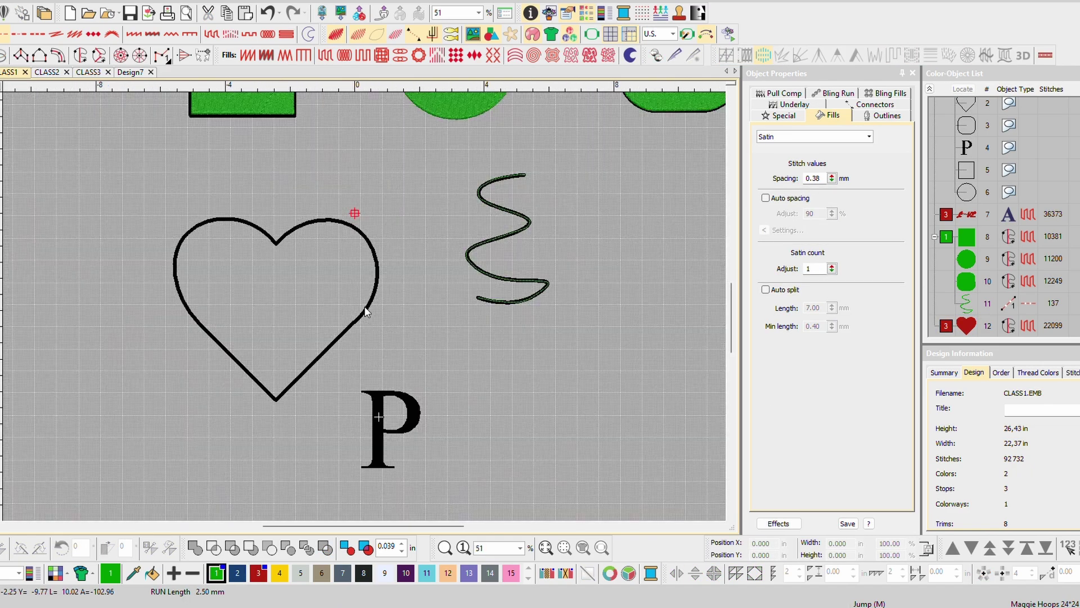
{"action": "scroll", "coordinate": [364, 307], "scroll_direction": "down", "scroll_amount": 1}
{"action": "scroll", "coordinate": [364, 307], "scroll_direction": "up", "scroll_amount": 4}
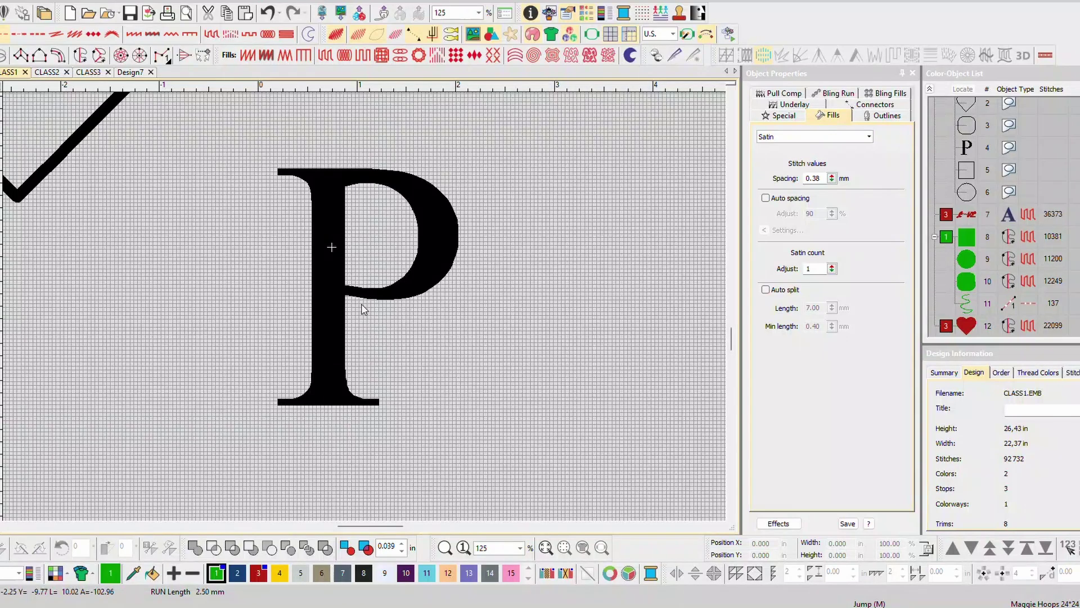
{"action": "scroll", "coordinate": [364, 310], "scroll_direction": "up", "scroll_amount": 1}
{"action": "scroll", "coordinate": [365, 307], "scroll_direction": "down", "scroll_amount": 1}
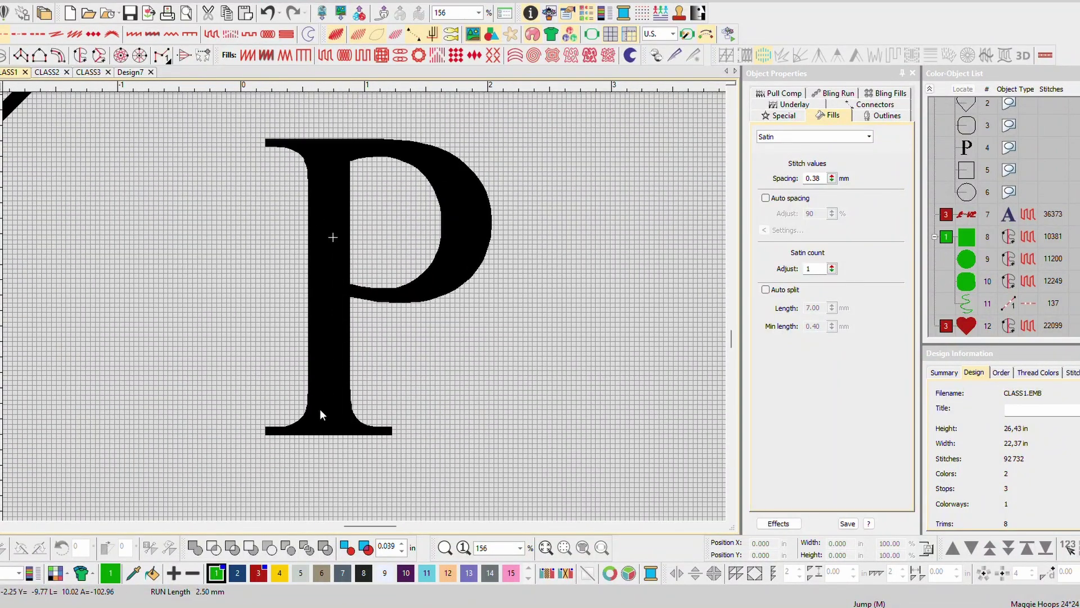
{"action": "scroll", "coordinate": [364, 306], "scroll_direction": "up", "scroll_amount": 2}
{"action": "scroll", "coordinate": [365, 307], "scroll_direction": "up", "scroll_amount": 2}
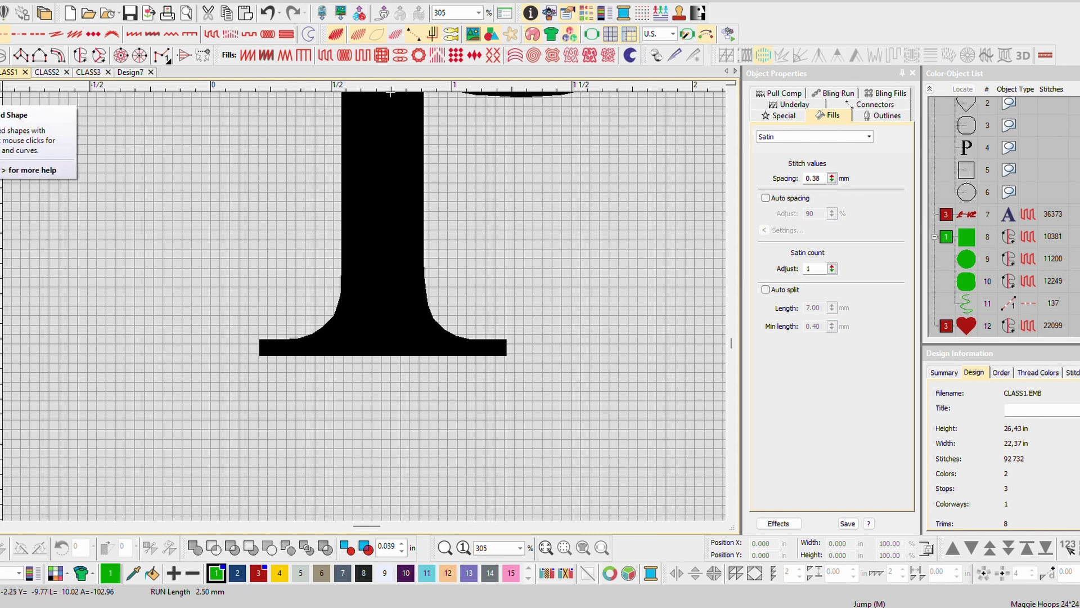
{"action": "scroll", "coordinate": [366, 306], "scroll_direction": "up", "scroll_amount": 2}
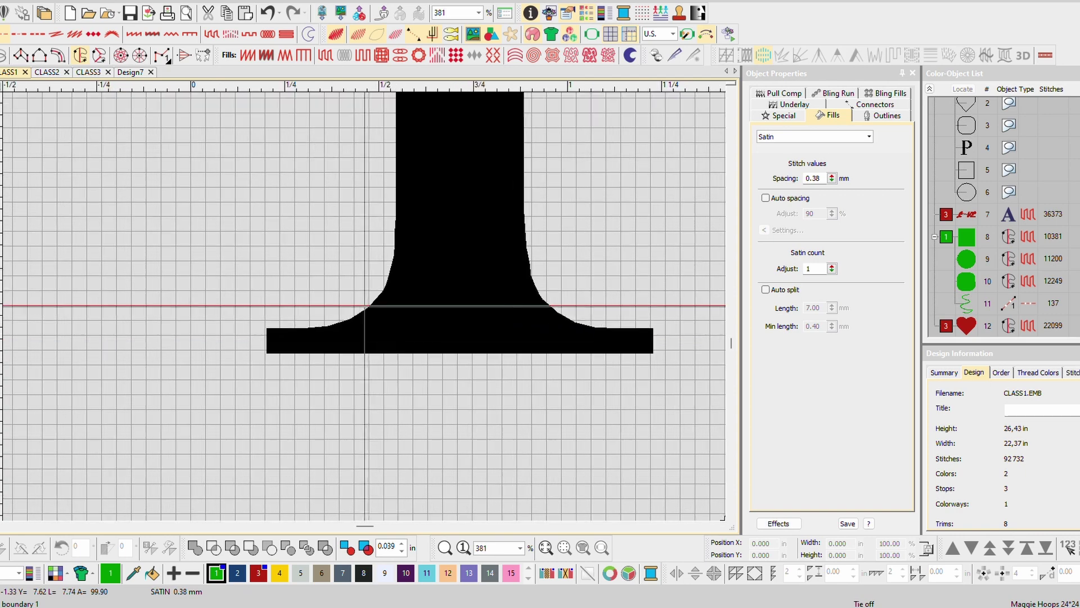
{"action": "scroll", "coordinate": [389, 270], "scroll_direction": "up", "scroll_amount": 1}
{"action": "left_click", "coordinate": [392, 268]}
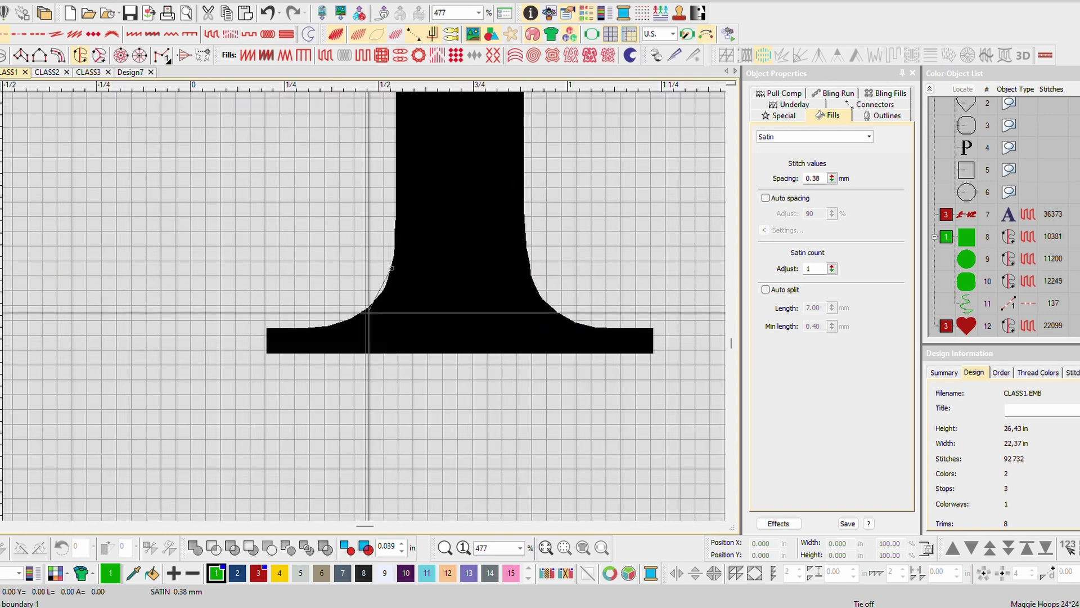
{"action": "left_click", "coordinate": [379, 295]}
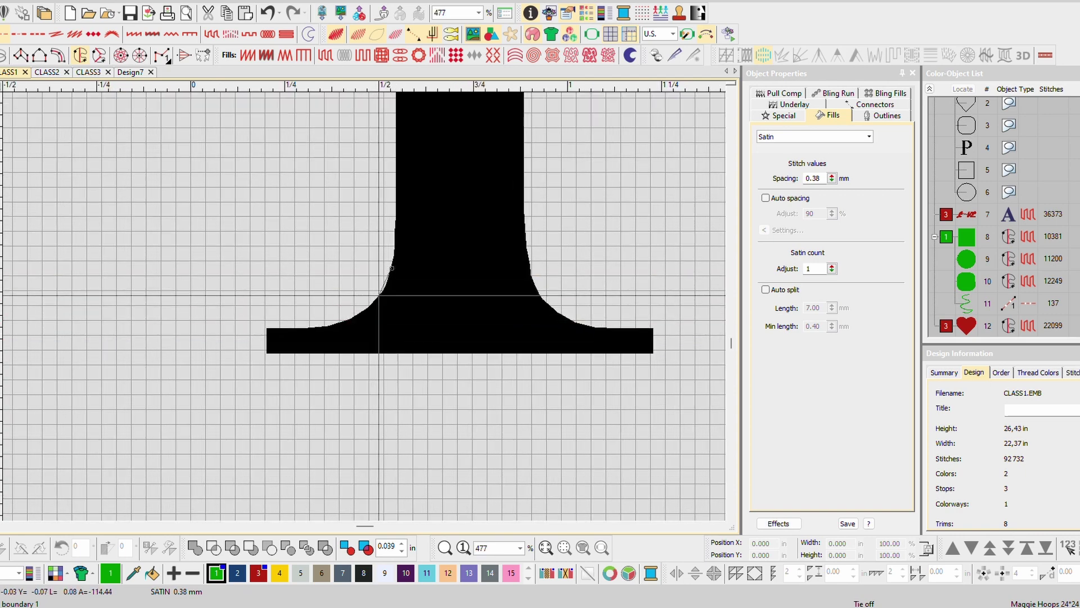
{"action": "left_click", "coordinate": [348, 320]}
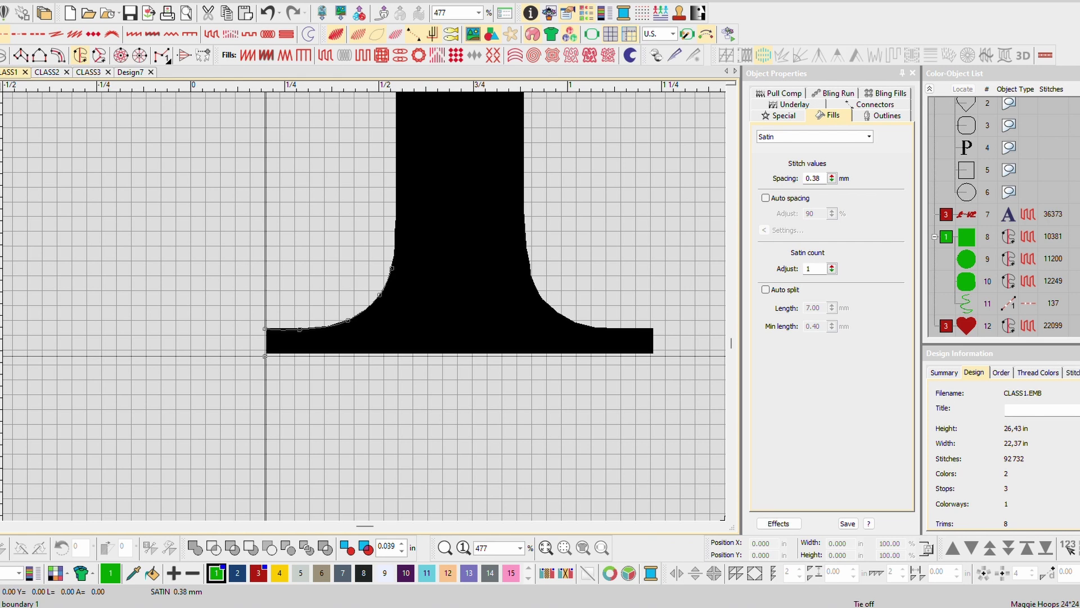
Step: Remove the last misplaced outline points and retrace the serif's left end with points exactly on its upper and lower corners
{"action": "scroll", "coordinate": [265, 355], "scroll_direction": "up", "scroll_amount": 5}
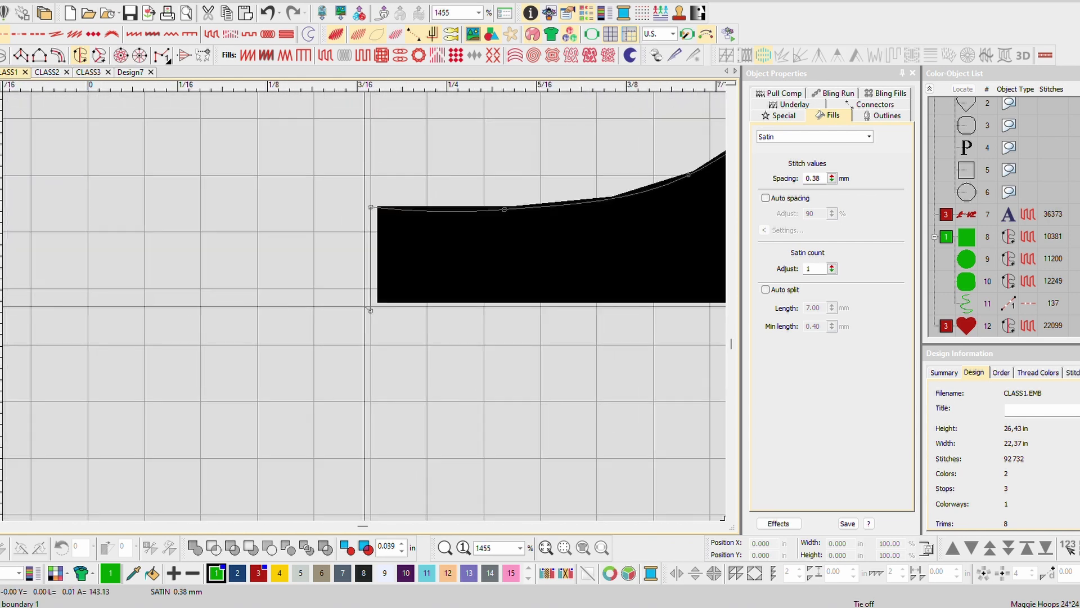
{"action": "scroll", "coordinate": [365, 306], "scroll_direction": "up", "scroll_amount": 2}
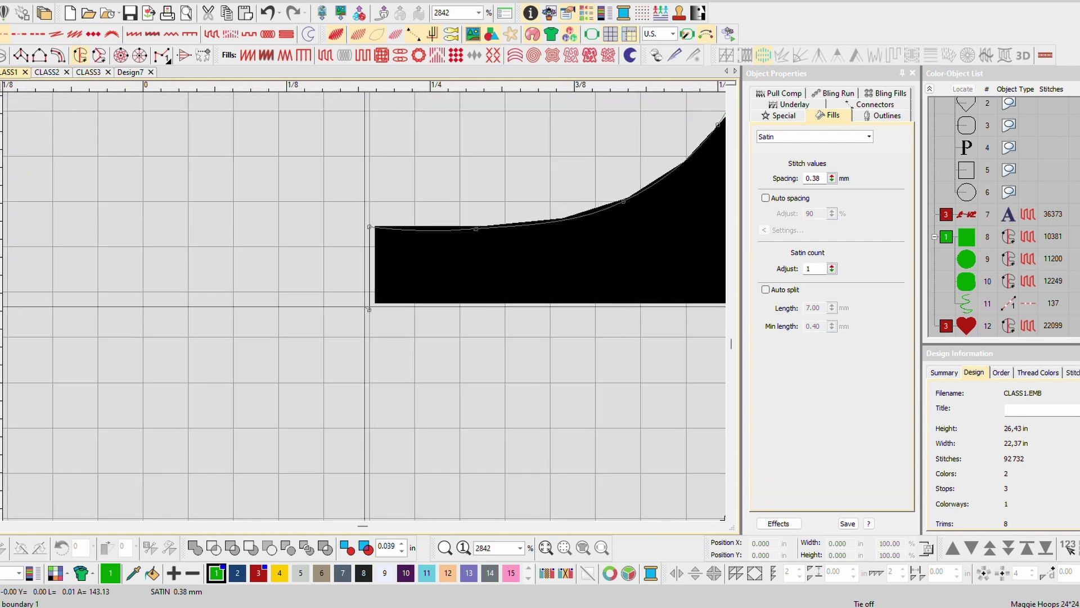
{"action": "key", "text": "BackSpace"}
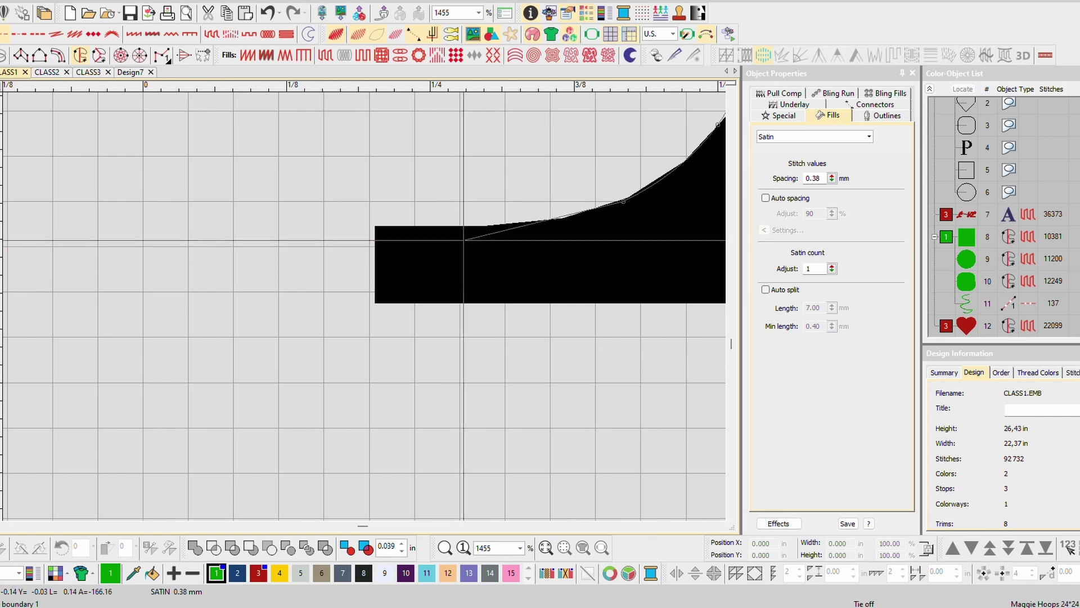
{"action": "left_click_drag", "start_coordinate": [463, 240], "coordinate": [376, 226]}
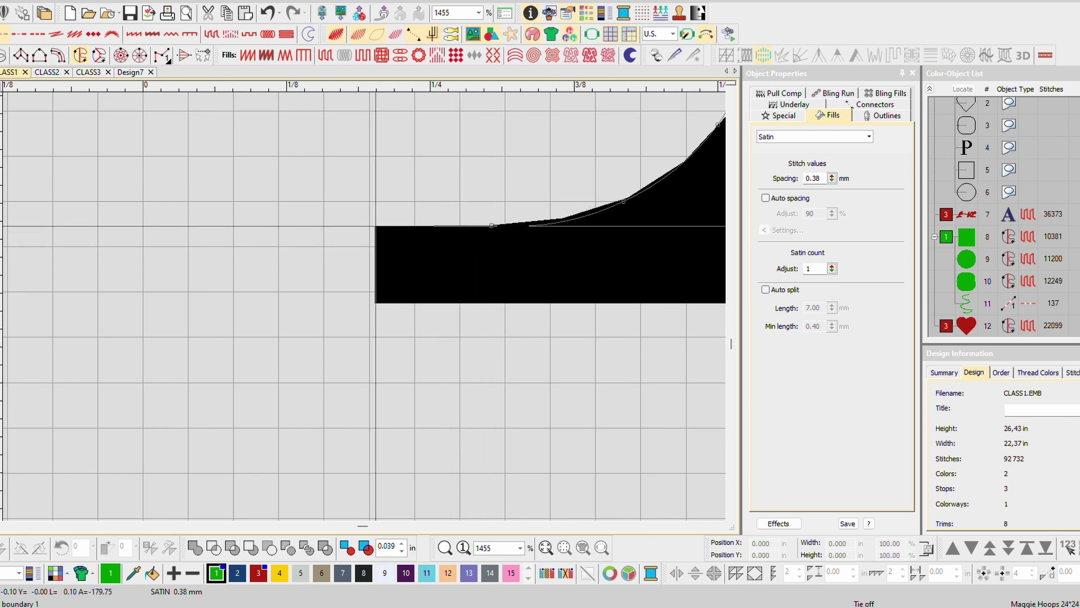
{"action": "left_click", "coordinate": [376, 226]}
{"action": "left_click", "coordinate": [376, 302]}
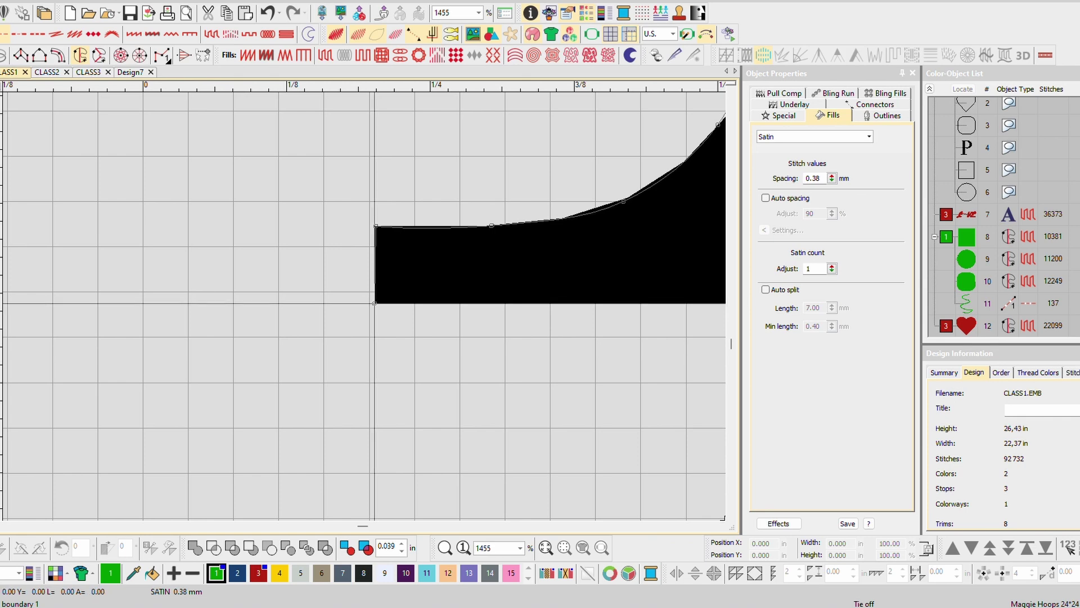
Step: Extend the outline along the serif's bottom edge and mark the lower and upper corners of its right end
{"action": "scroll", "coordinate": [723, 308], "scroll_direction": "down", "scroll_amount": 1}
{"action": "scroll", "coordinate": [365, 306], "scroll_direction": "down", "scroll_amount": 5}
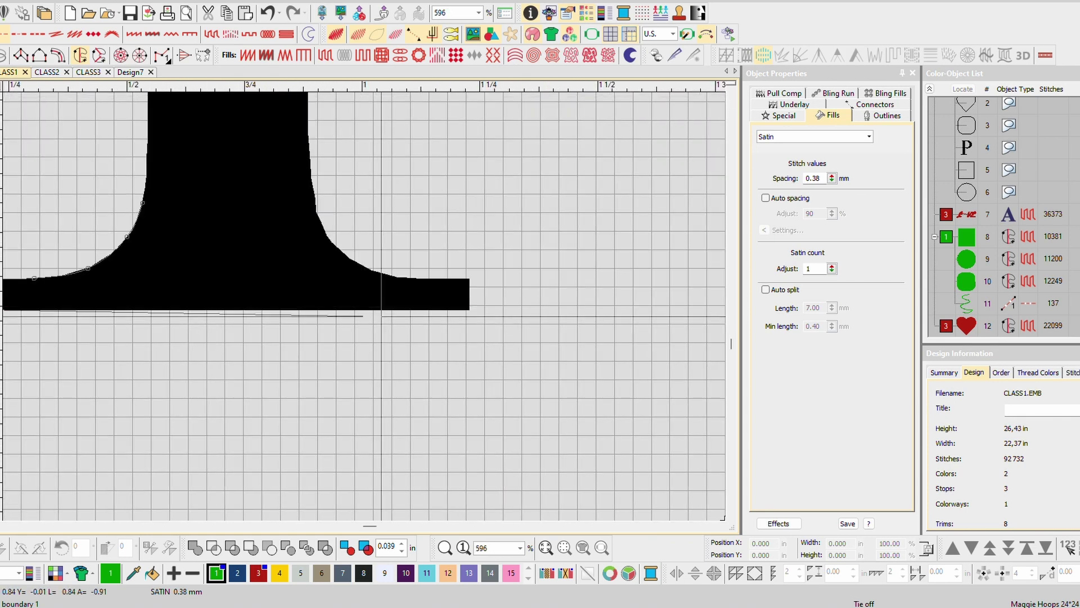
{"action": "scroll", "coordinate": [490, 287], "scroll_direction": "up", "scroll_amount": 8}
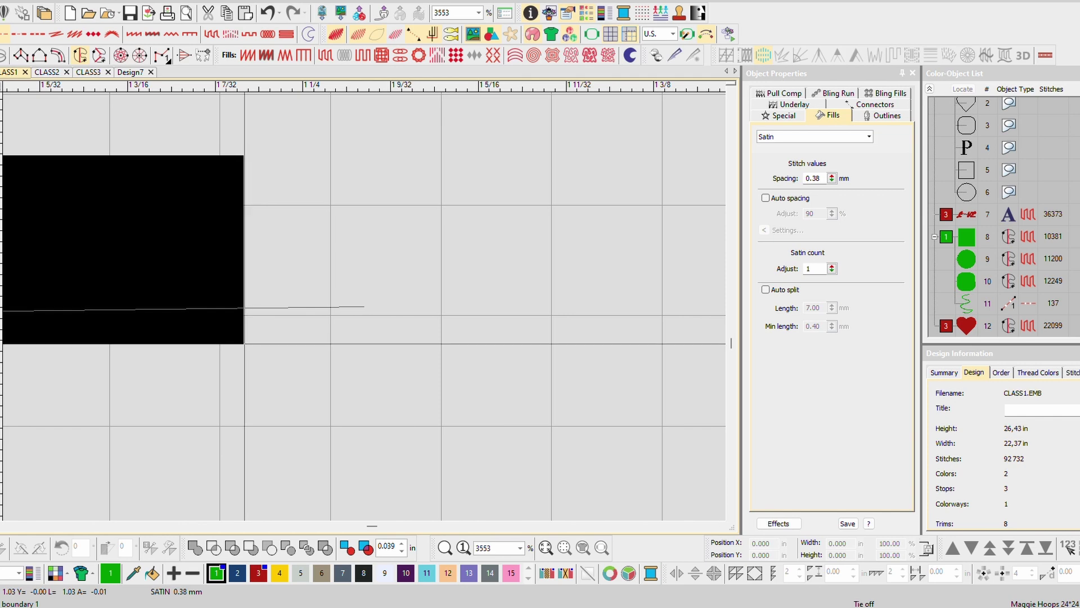
{"action": "left_click", "coordinate": [244, 343]}
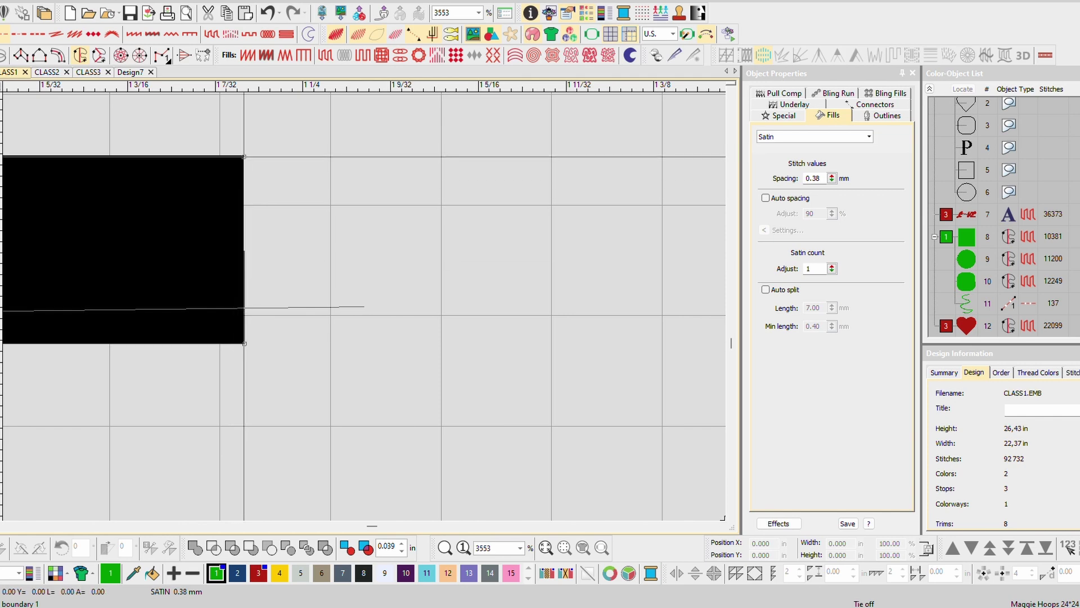
Step: Trace the serif's right curve from its outer end up to the side of the P's stem
{"action": "scroll", "coordinate": [169, 171], "scroll_direction": "down", "scroll_amount": 3}
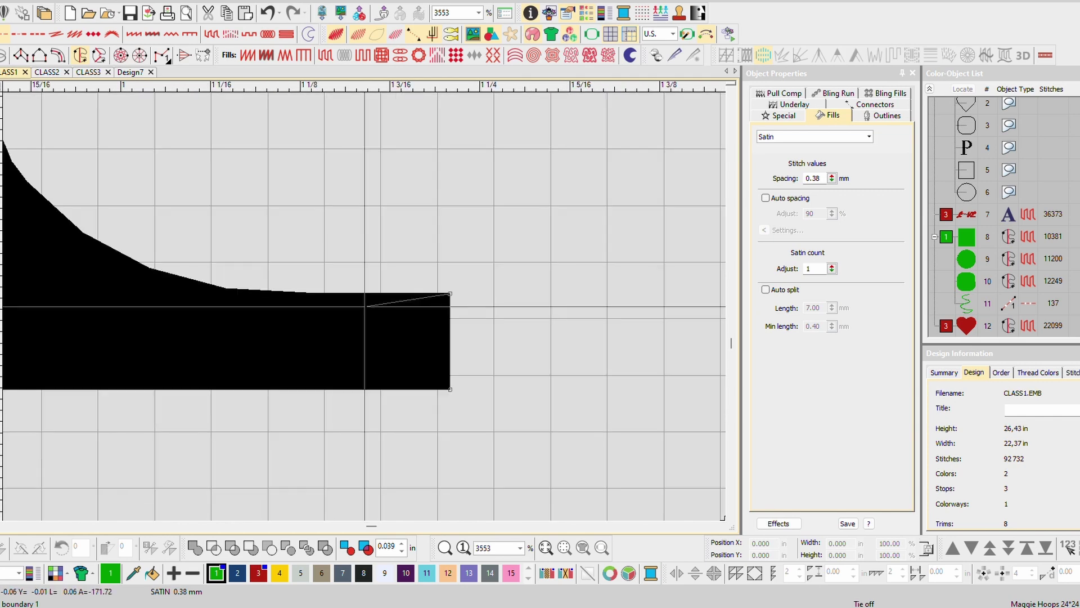
{"action": "left_click", "coordinate": [227, 288]}
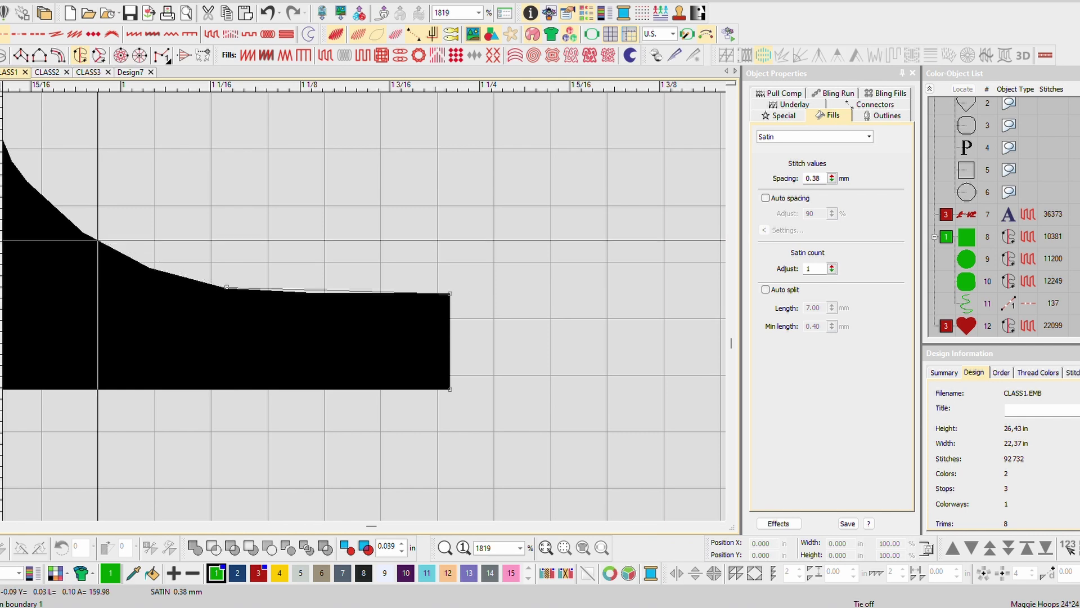
{"action": "left_click", "coordinate": [99, 241]}
{"action": "right_click", "coordinate": [190, 248]}
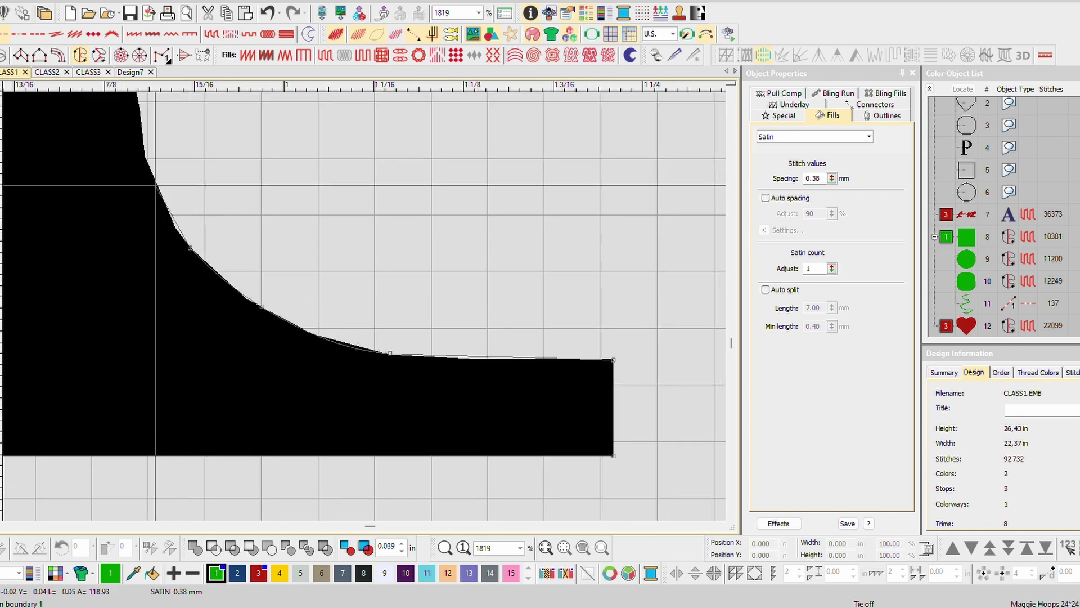
{"action": "right_click", "coordinate": [154, 188]}
Step: Carry the outline across the stem to the left curve and close the serif shape
{"action": "scroll", "coordinate": [150, 189], "scroll_direction": "down", "scroll_amount": 5}
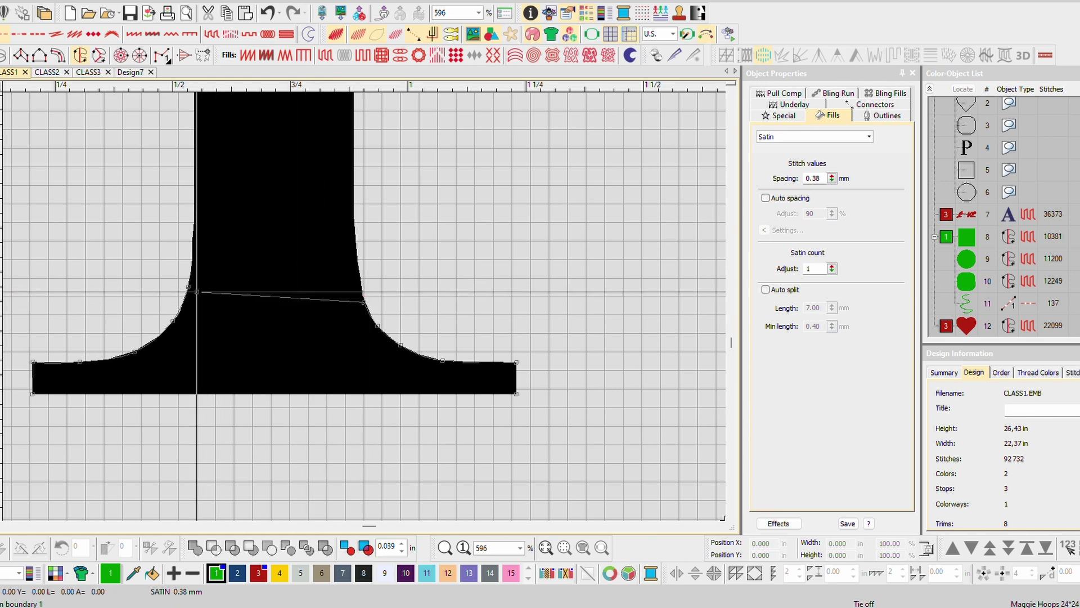
{"action": "left_click", "coordinate": [196, 292]}
{"action": "key", "text": "Return"}
{"action": "scroll", "coordinate": [196, 292], "scroll_direction": "down", "scroll_amount": 1}
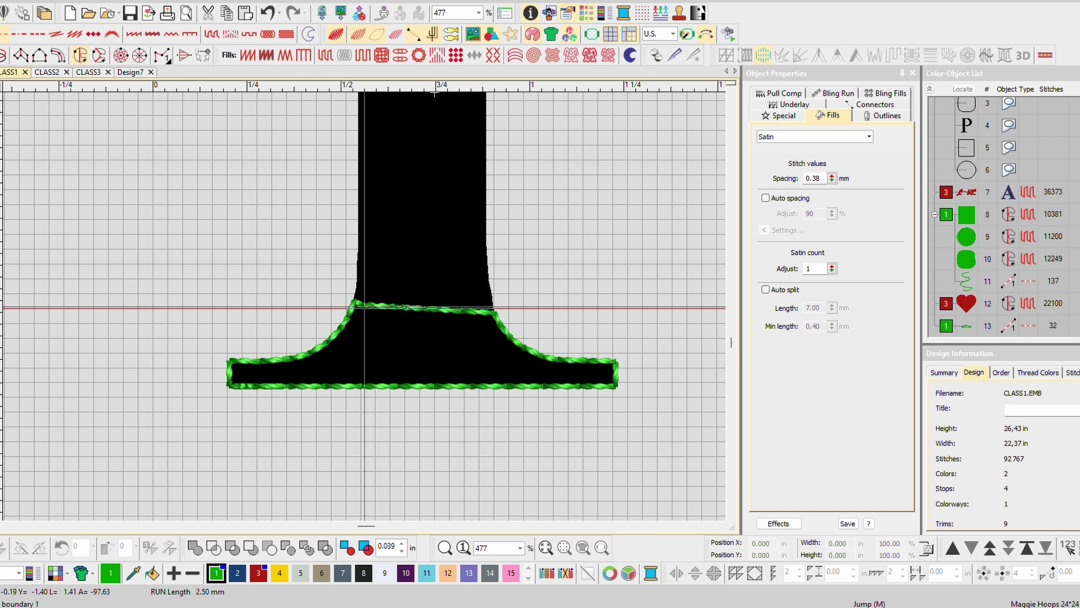
{"action": "key", "text": "Escape"}
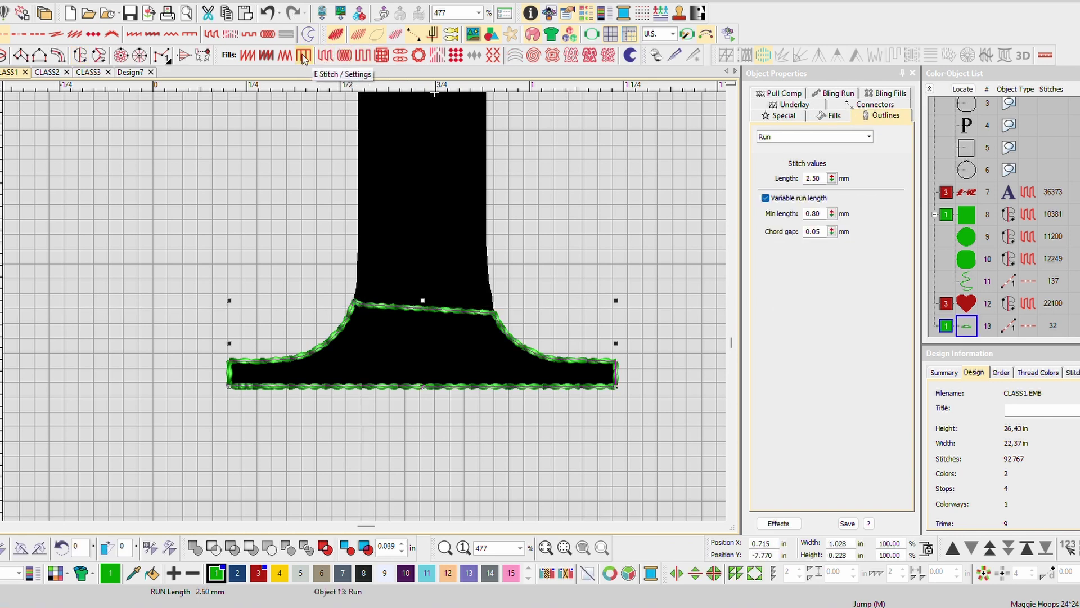
Step: Convert the serif outline to a Tatami fill and change the fill to Satin
{"action": "left_click", "coordinate": [303, 57]}
{"action": "scroll", "coordinate": [391, 315], "scroll_direction": "down", "scroll_amount": 2}
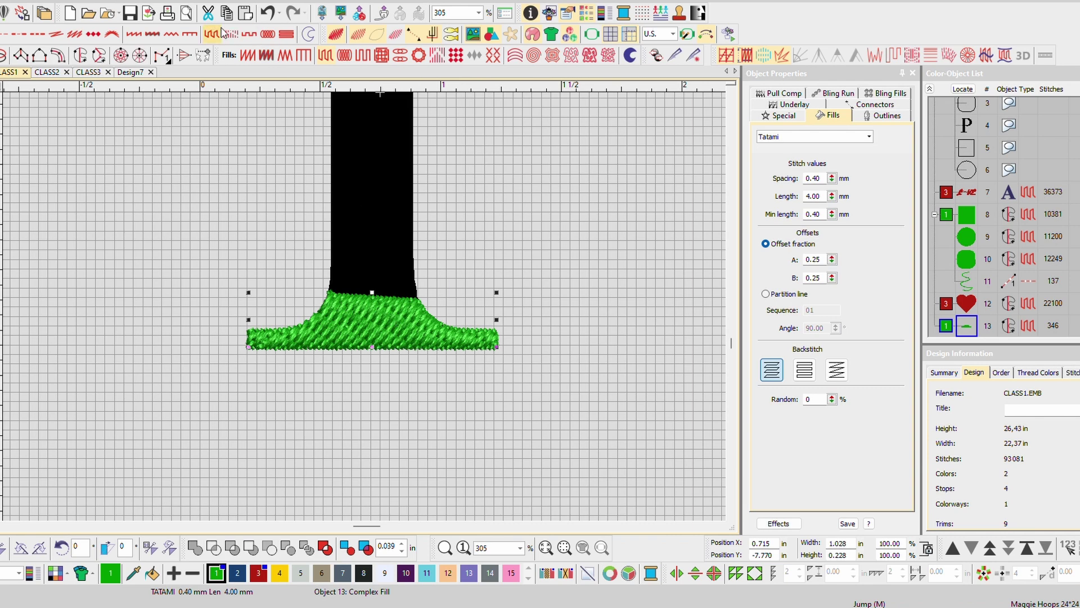
{"action": "left_click", "coordinate": [247, 56]}
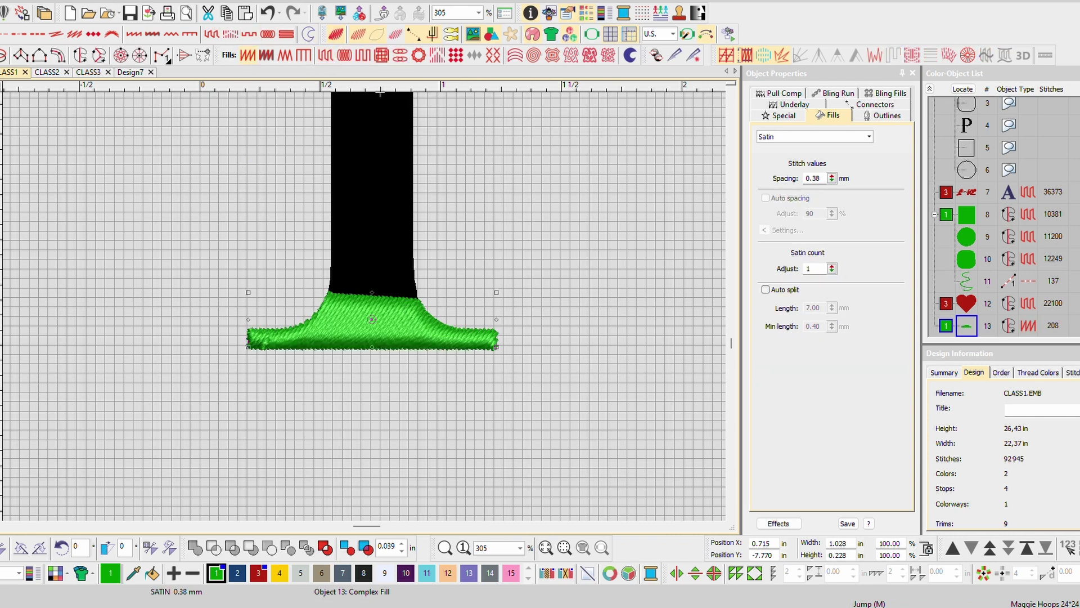
Step: Reshape the serif by raising its upper right corner node so the top edge runs nearly level across the stem
{"action": "key", "text": "h"}
{"action": "scroll", "coordinate": [364, 306], "scroll_direction": "up", "scroll_amount": 2}
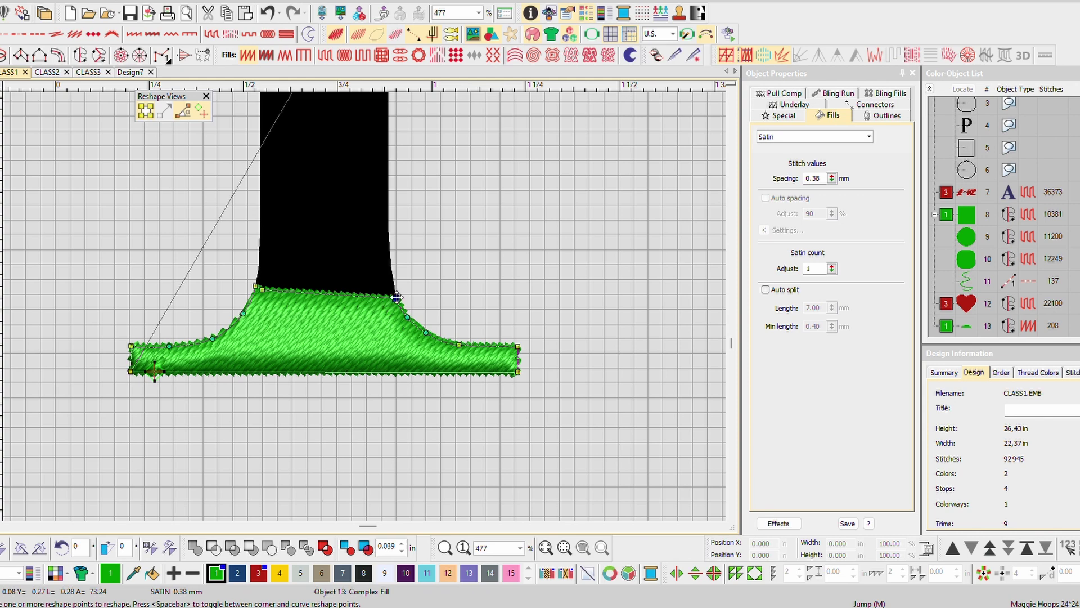
{"action": "left_click_drag", "start_coordinate": [394, 287], "coordinate": [396, 287]}
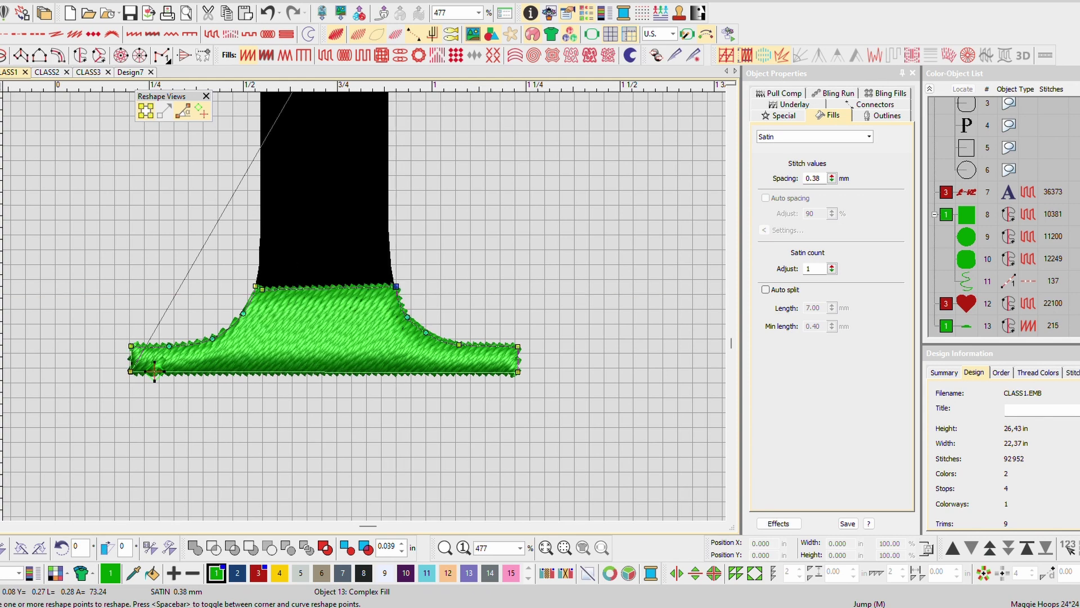
{"action": "key", "text": "Escape"}
{"action": "scroll", "coordinate": [366, 304], "scroll_direction": "down", "scroll_amount": 4}
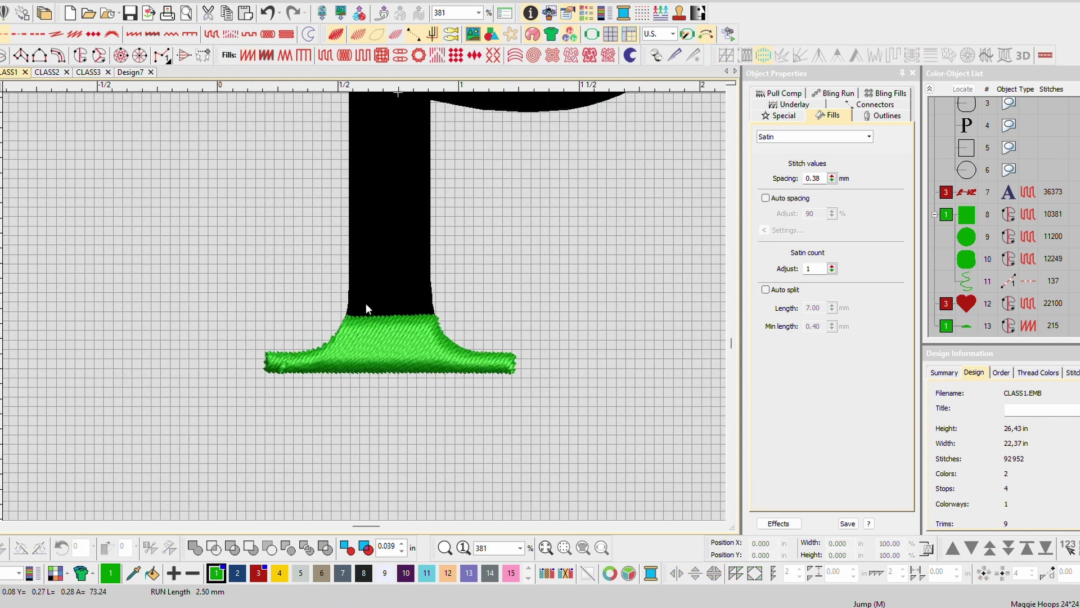
{"action": "scroll", "coordinate": [361, 305], "scroll_direction": "down", "scroll_amount": 2}
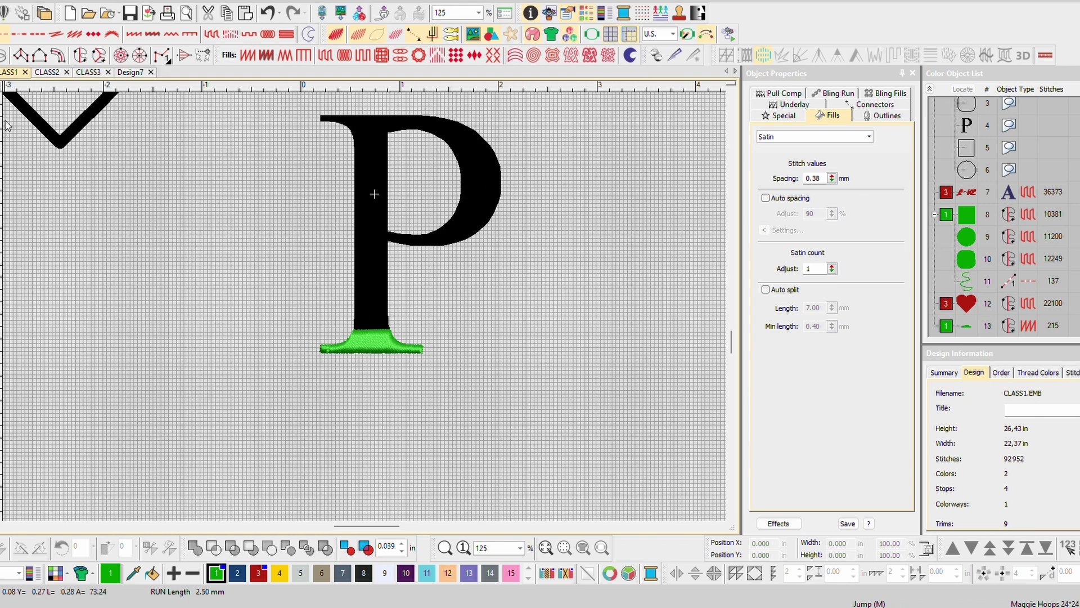
{"action": "scroll", "coordinate": [366, 302], "scroll_direction": "down", "scroll_amount": 2}
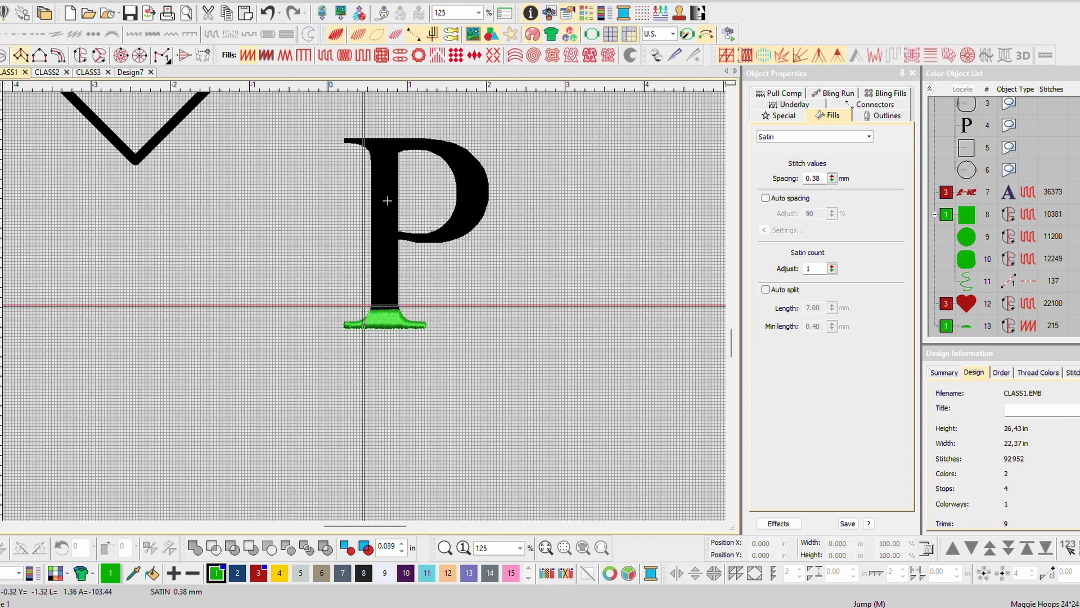
{"action": "scroll", "coordinate": [364, 304], "scroll_direction": "up", "scroll_amount": 5}
{"action": "scroll", "coordinate": [364, 305], "scroll_direction": "up", "scroll_amount": 3}
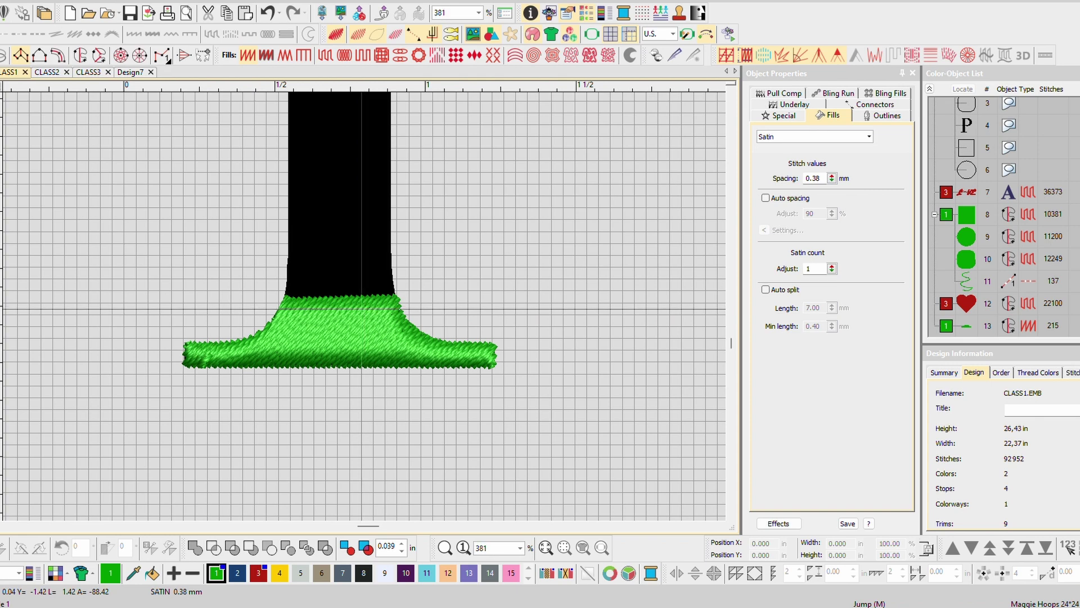
{"action": "left_click", "coordinate": [363, 307]}
{"action": "scroll", "coordinate": [363, 306], "scroll_direction": "up", "scroll_amount": 1}
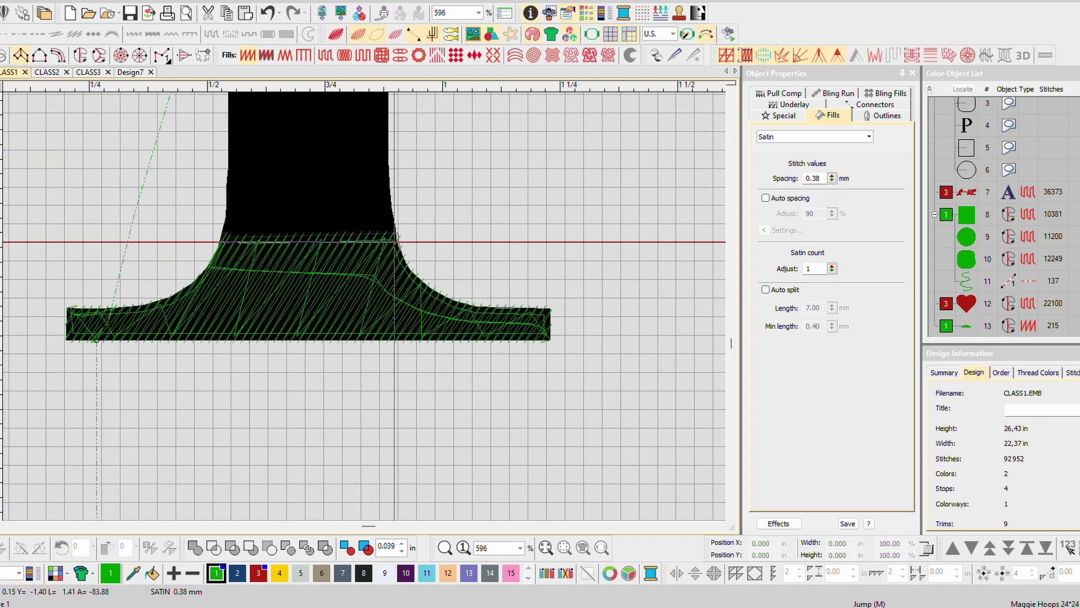
{"action": "left_click", "coordinate": [397, 242]}
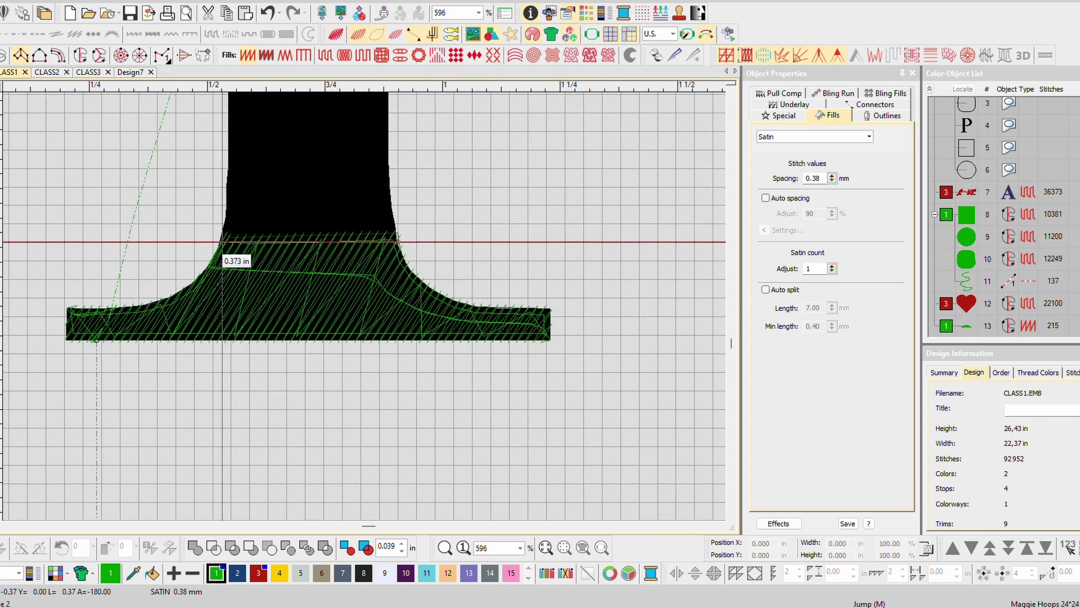
{"action": "left_click", "coordinate": [220, 242]}
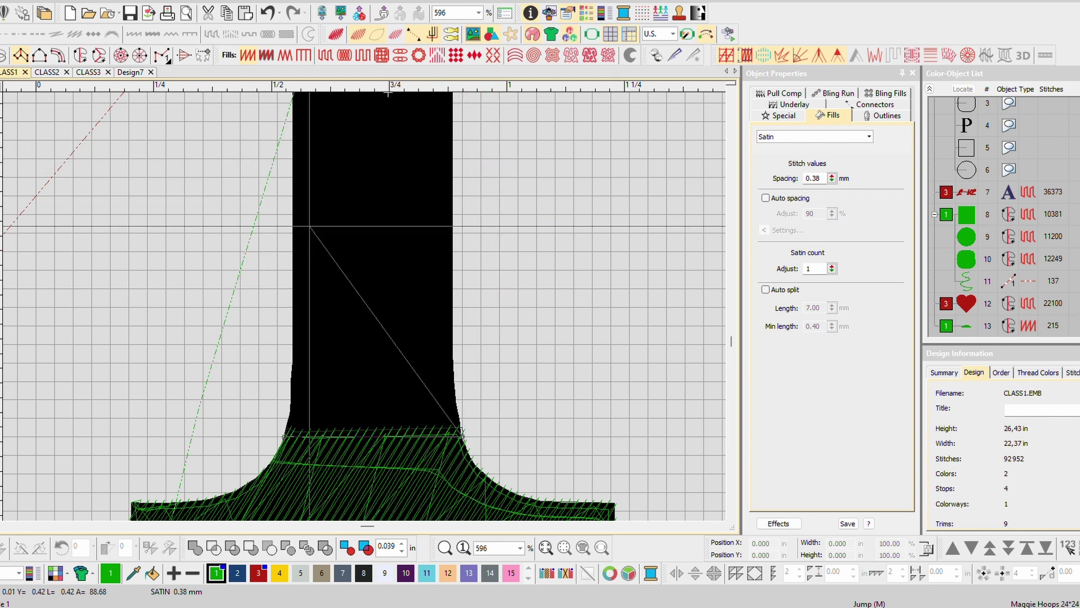
{"action": "scroll", "coordinate": [414, 278], "scroll_direction": "down", "scroll_amount": 1}
{"action": "scroll", "coordinate": [364, 308], "scroll_direction": "down", "scroll_amount": 3}
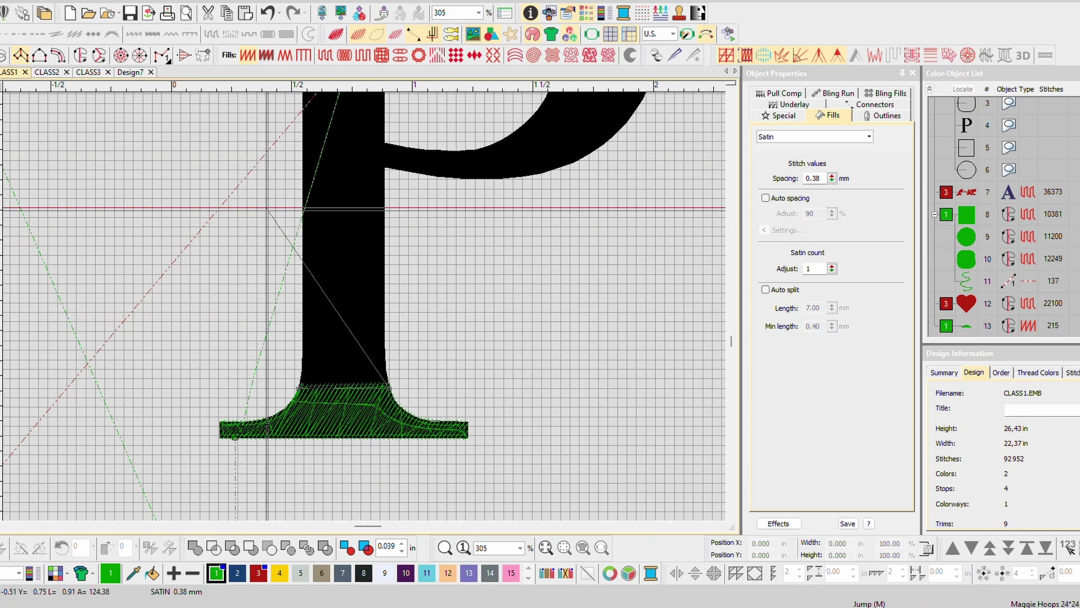
{"action": "key", "text": "Escape"}
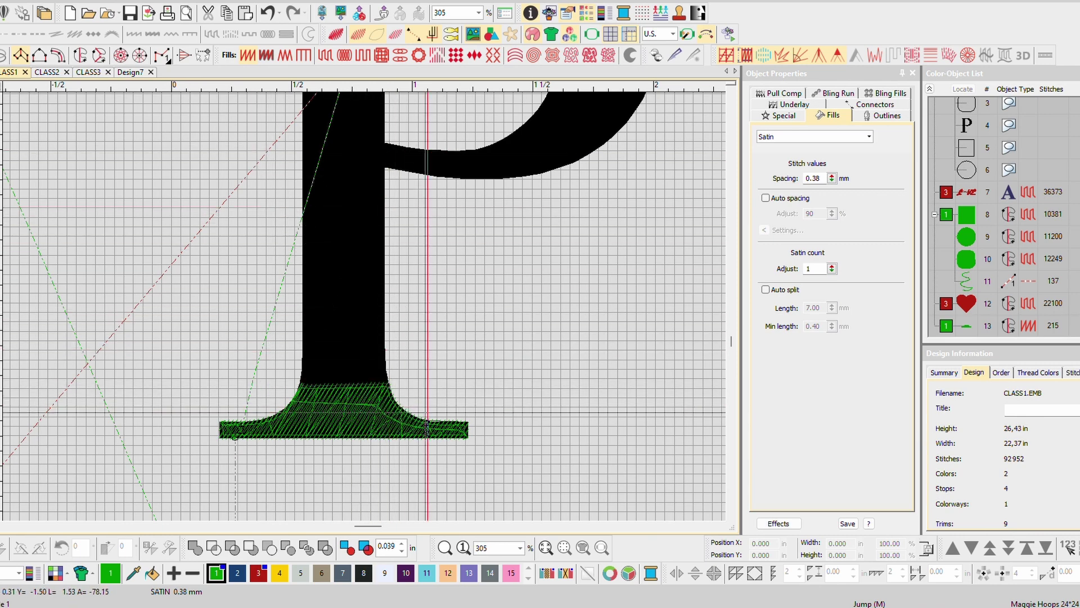
Step: Start the stem's satin column with a point pair across the serif's top edge and a second pair, about 0.35 in wide, up the stem
{"action": "scroll", "coordinate": [427, 414], "scroll_direction": "up", "scroll_amount": 2}
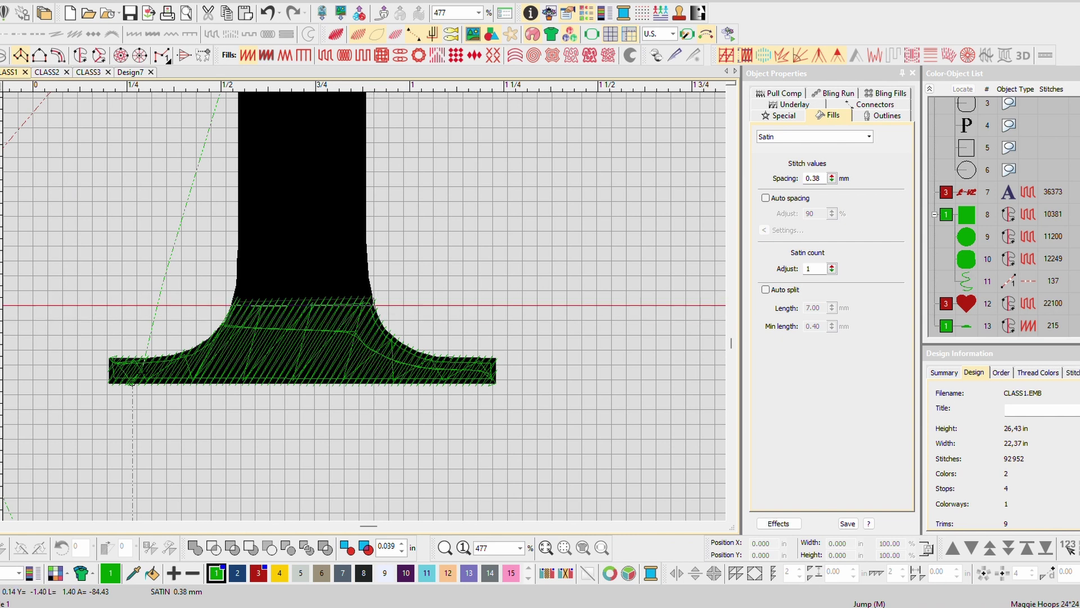
{"action": "left_click", "coordinate": [374, 308]}
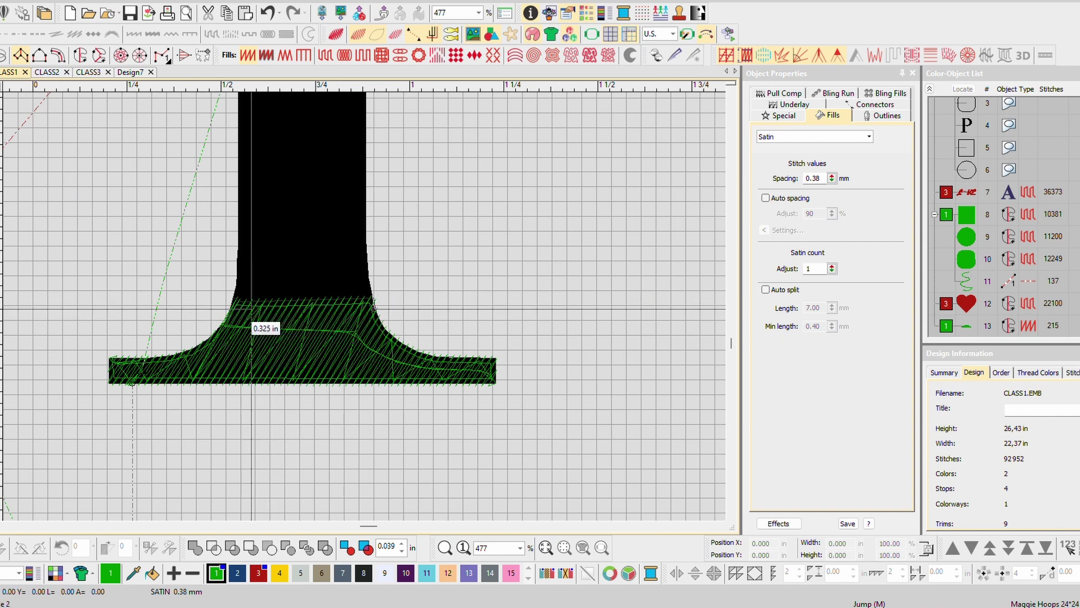
{"action": "left_click_drag", "start_coordinate": [251, 309], "coordinate": [369, 127]}
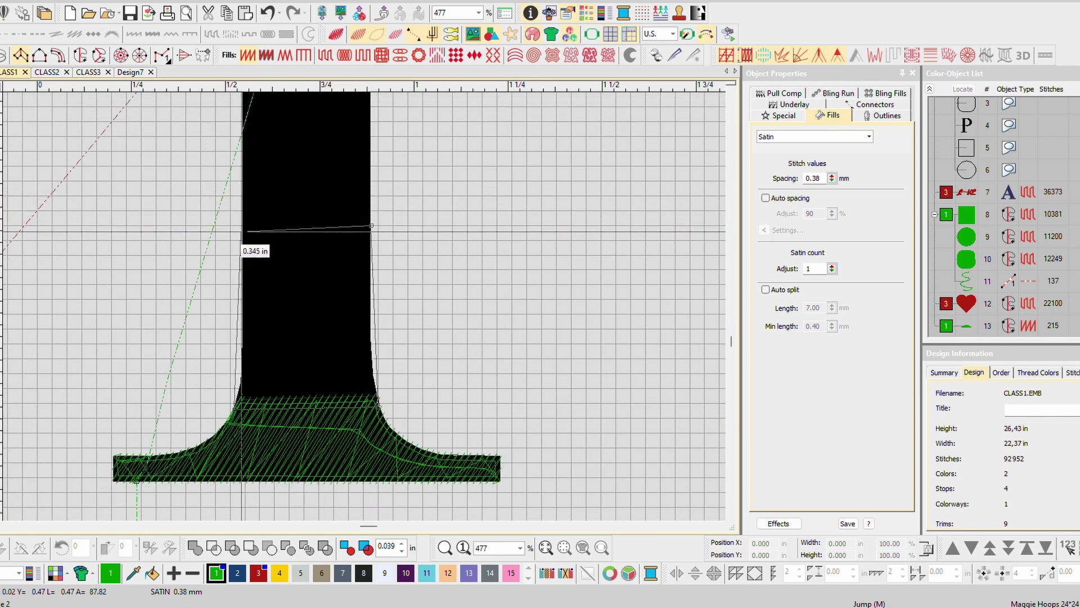
{"action": "left_click_drag", "start_coordinate": [242, 231], "coordinate": [244, 233]}
{"action": "left_click", "coordinate": [241, 233]}
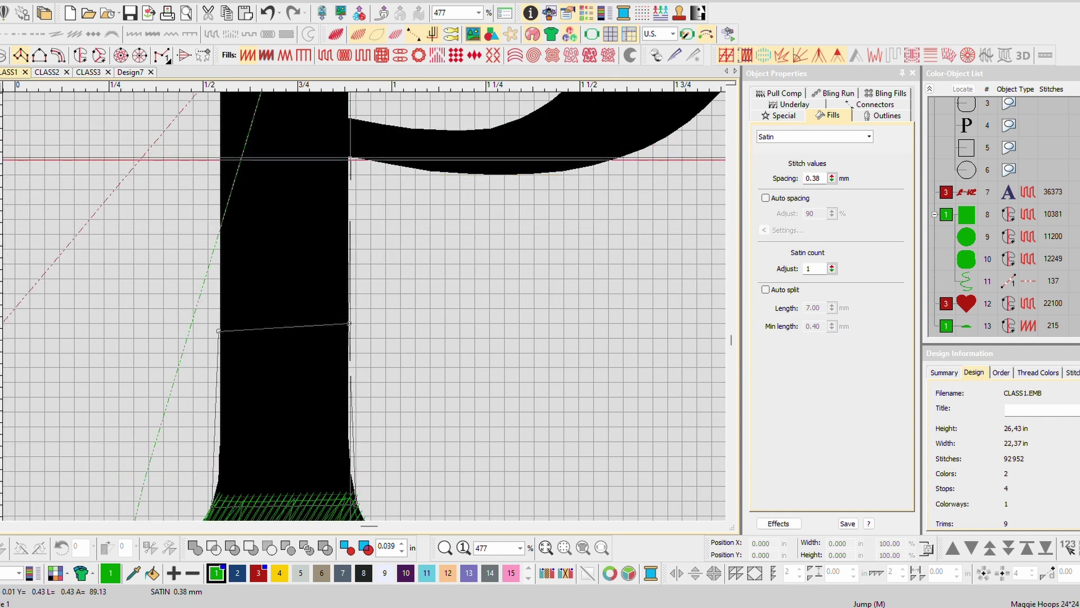
Step: Extend the stem column with a point pair about 0.35 in wide at the bowl's lower junction and continue to the bowl's upper inner corner
{"action": "left_click_drag", "start_coordinate": [350, 156], "coordinate": [219, 156]}
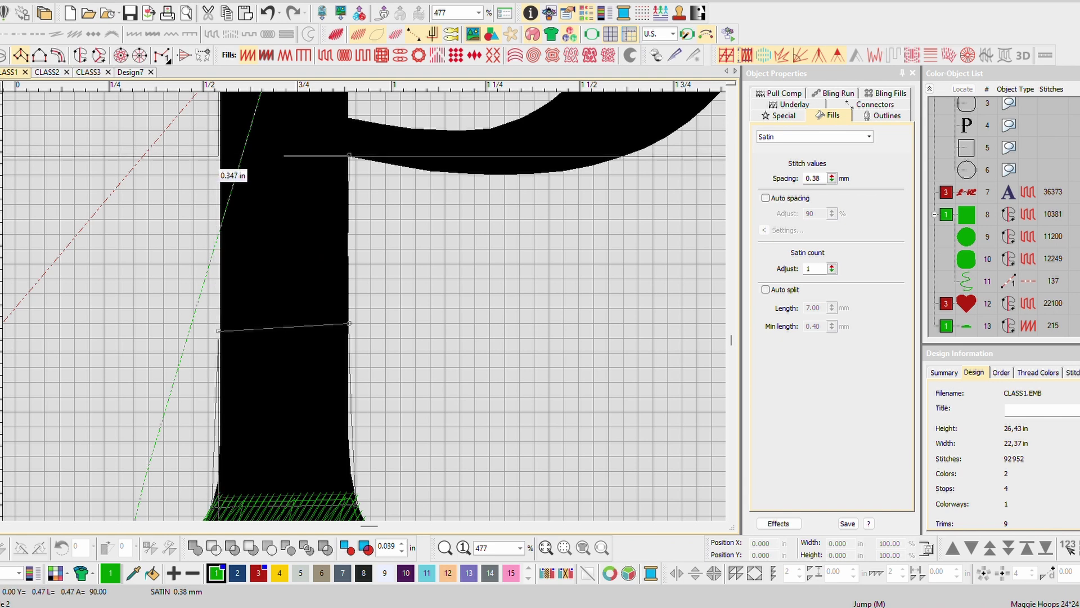
{"action": "left_click", "coordinate": [219, 156]}
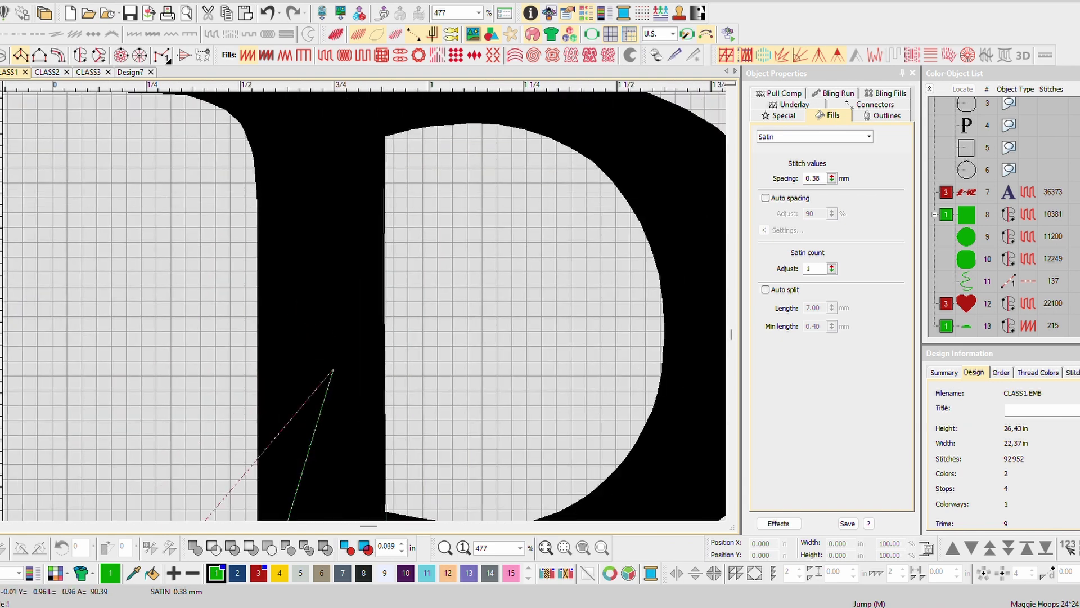
{"action": "left_click", "coordinate": [386, 138]}
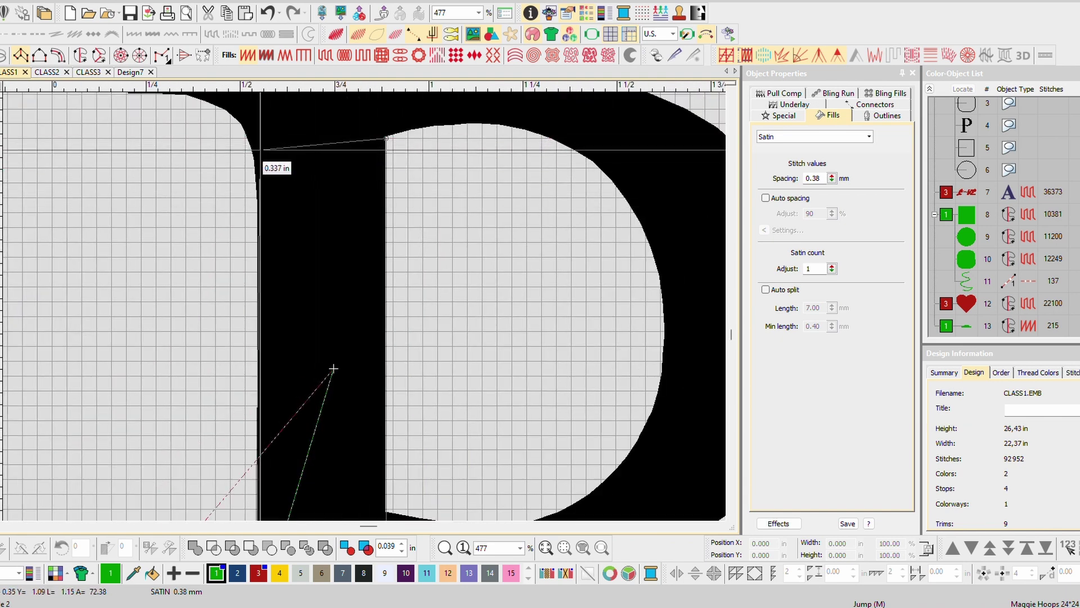